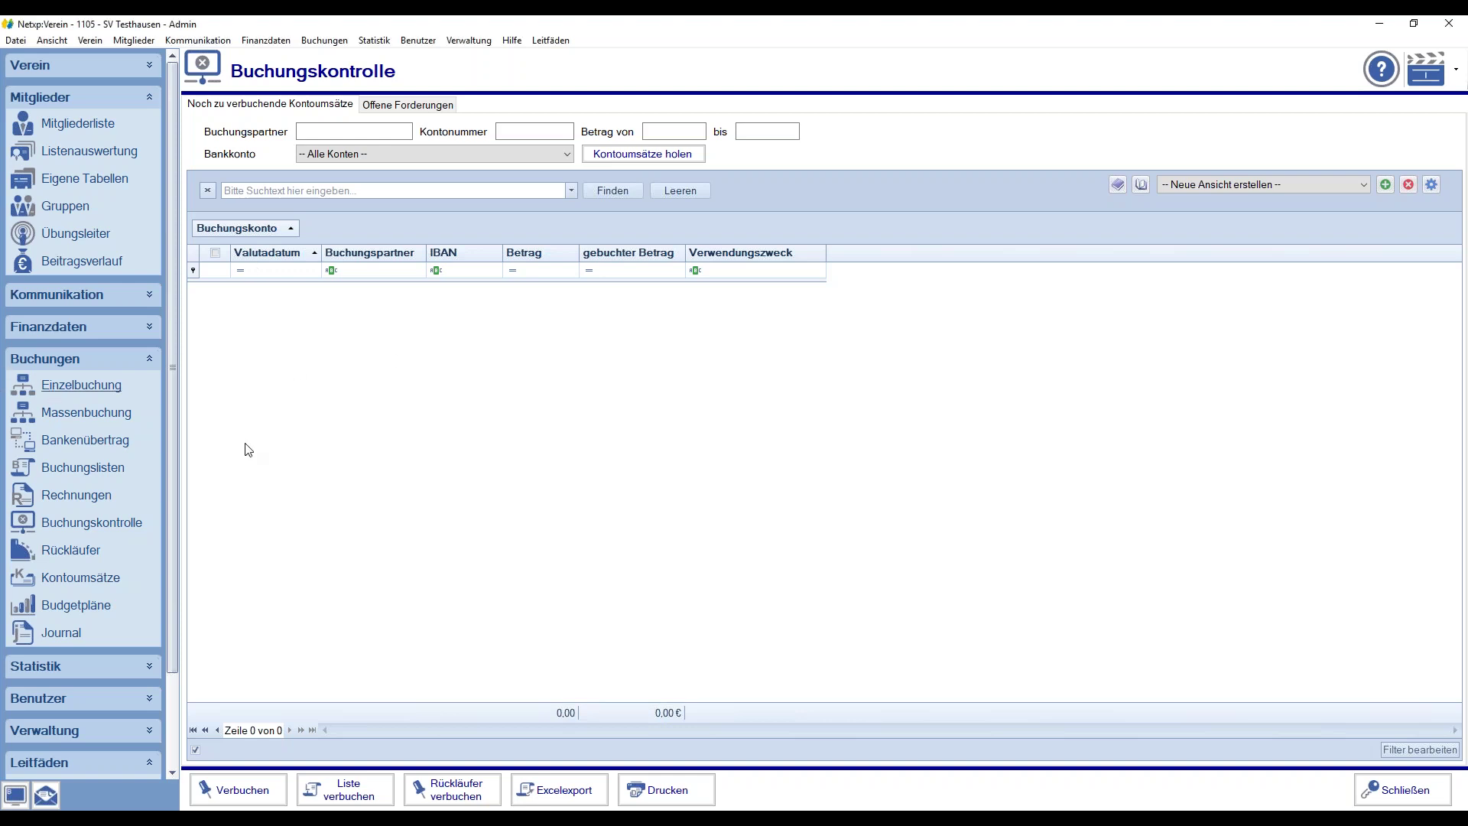
- Open the Stahlbau Gruber transaction dated 11.07.2019 from the account transactions (Kontoumsätze) and remove its booking assignment
{"action": "left_click", "coordinate": [73, 388]}
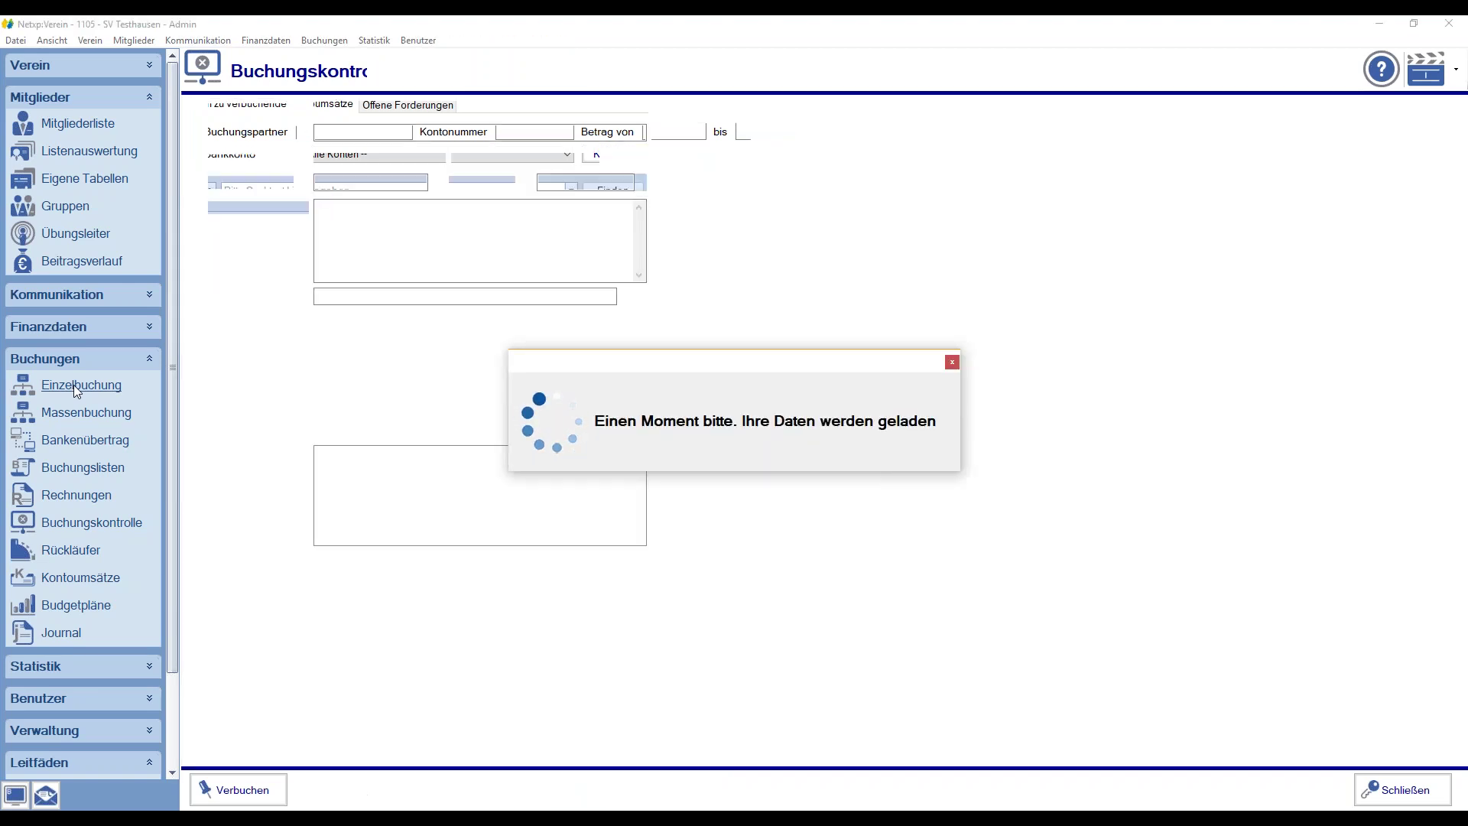
{"action": "left_click", "coordinate": [364, 136]}
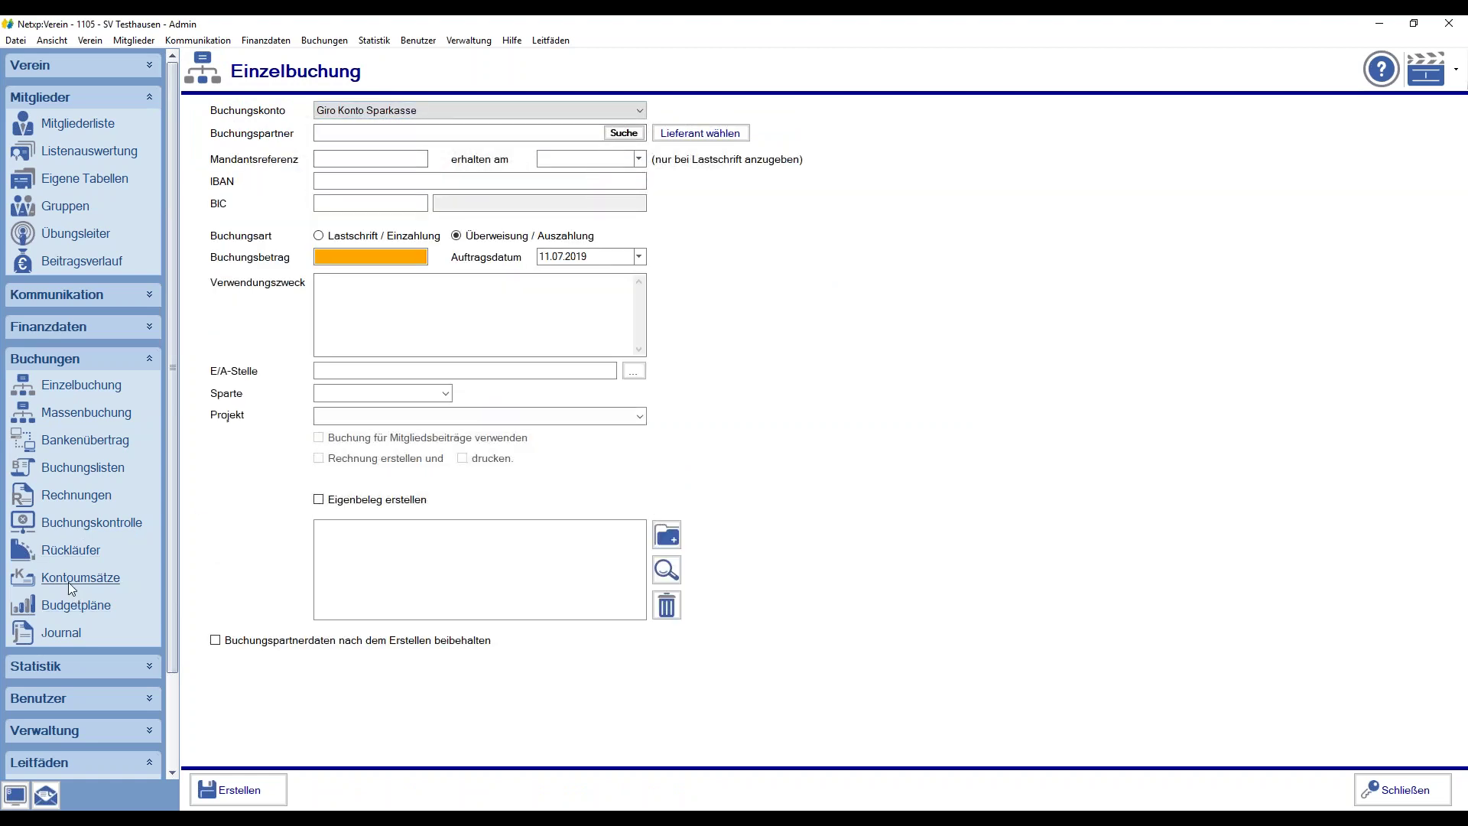
{"action": "left_click", "coordinate": [62, 501]}
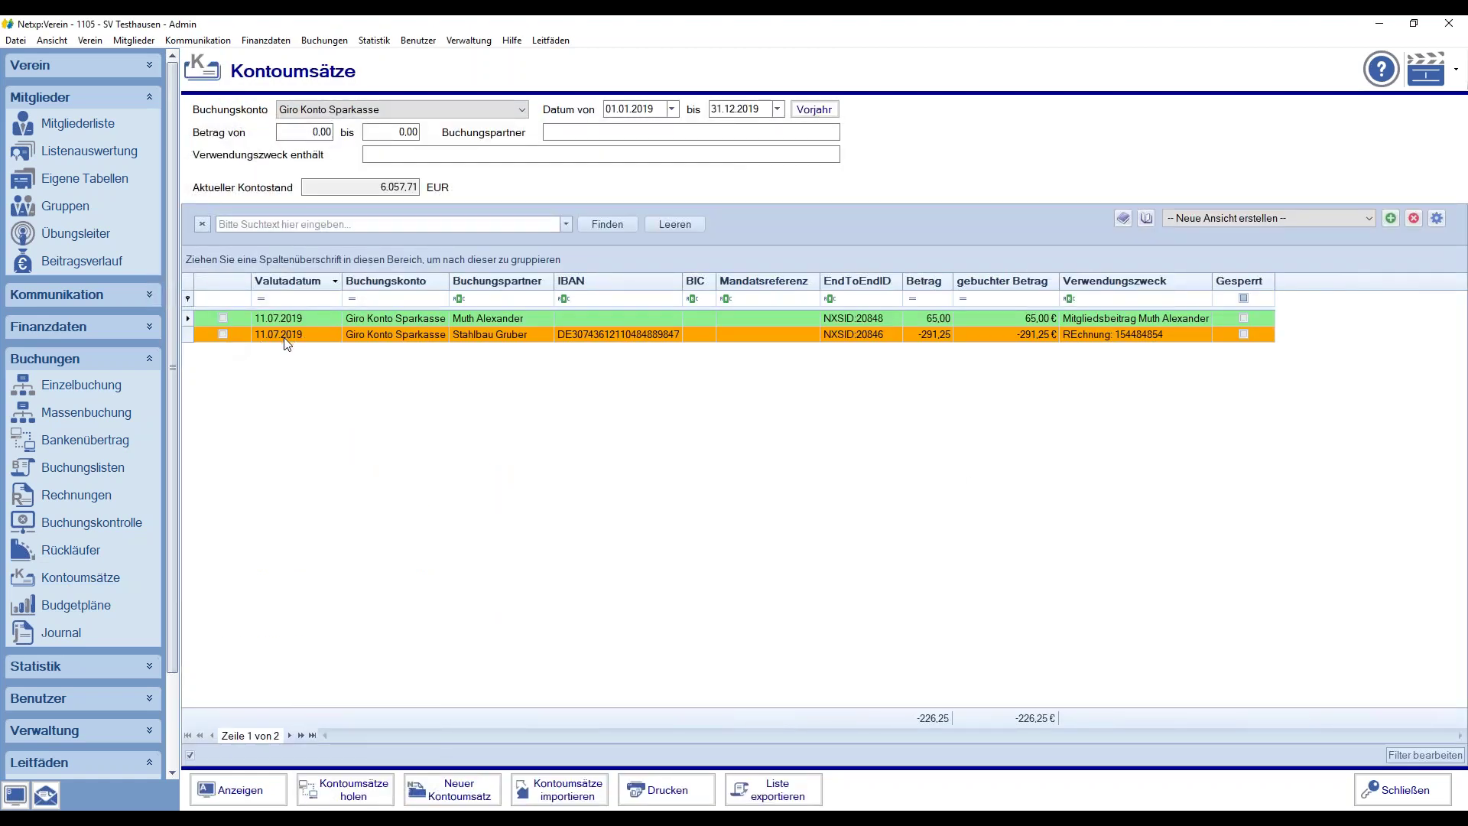
{"action": "double_click", "coordinate": [285, 338]}
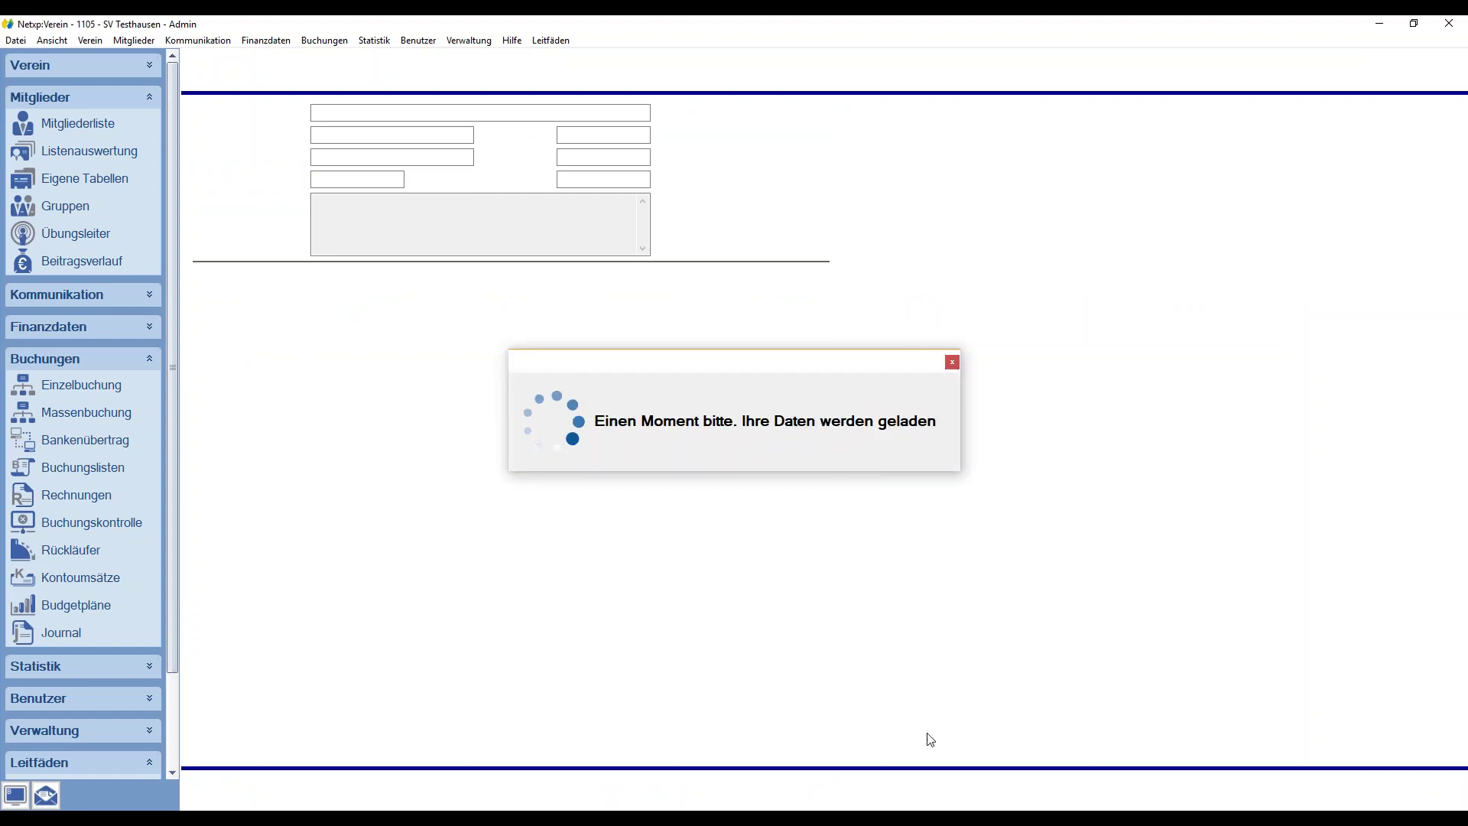
{"action": "left_click", "coordinate": [1297, 792]}
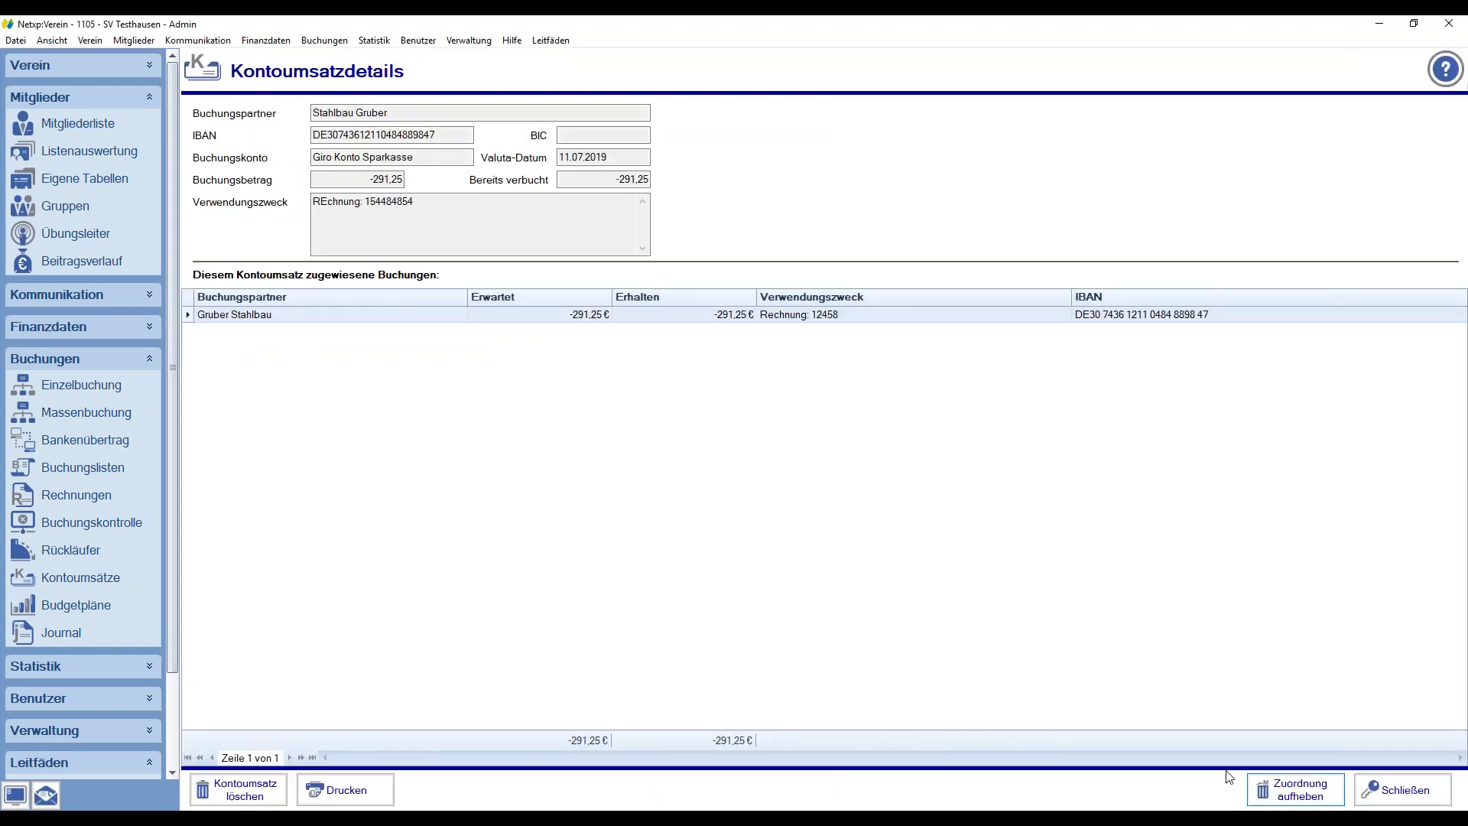
{"action": "left_click", "coordinate": [780, 477]}
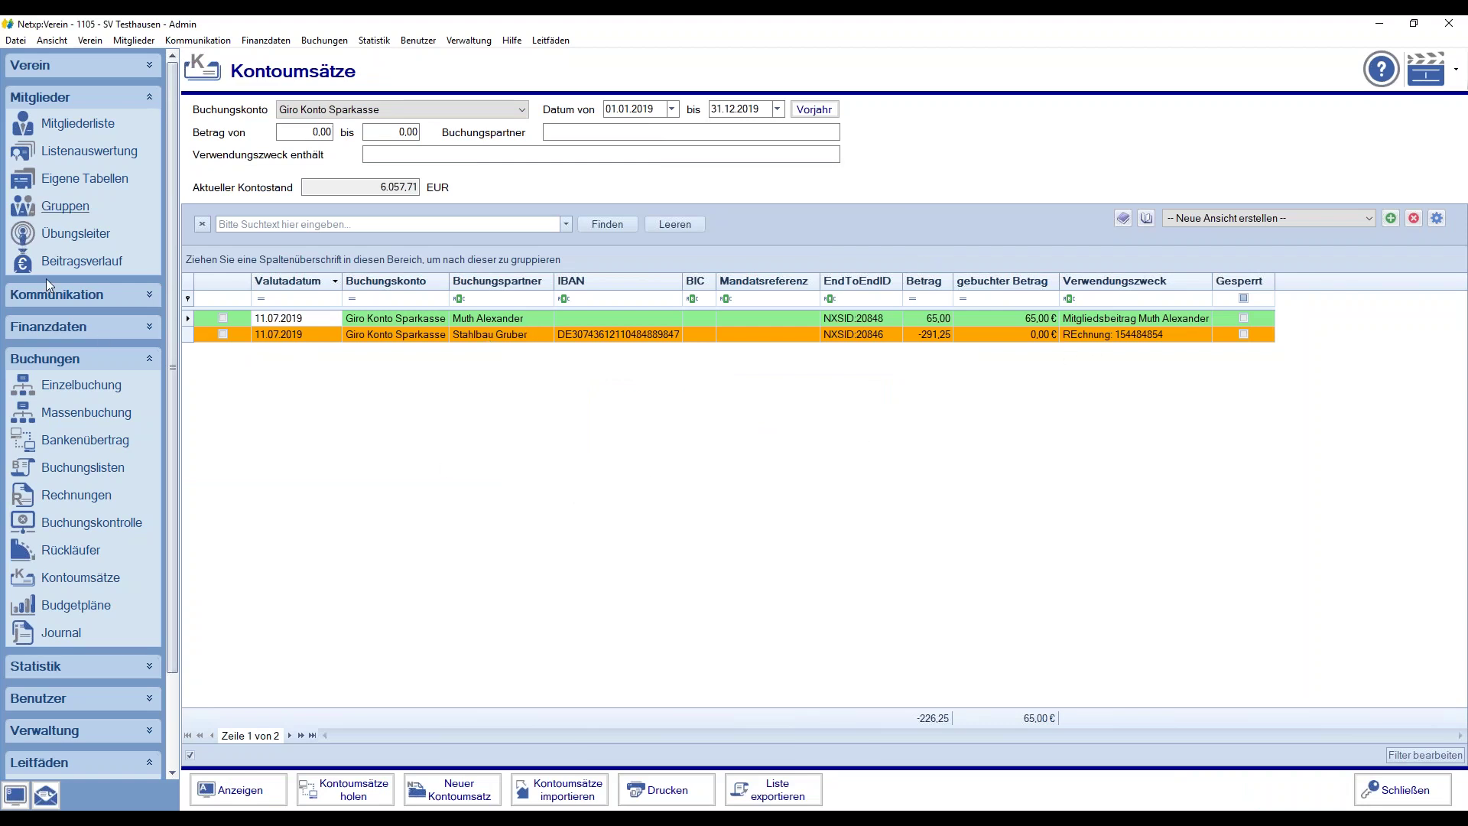
- Fill in a single booking (Einzelbuchung) on Giro Konto Sparkasse for supplier Gruber Stahlbau with an amount of 291,25
{"action": "left_click", "coordinate": [62, 387]}
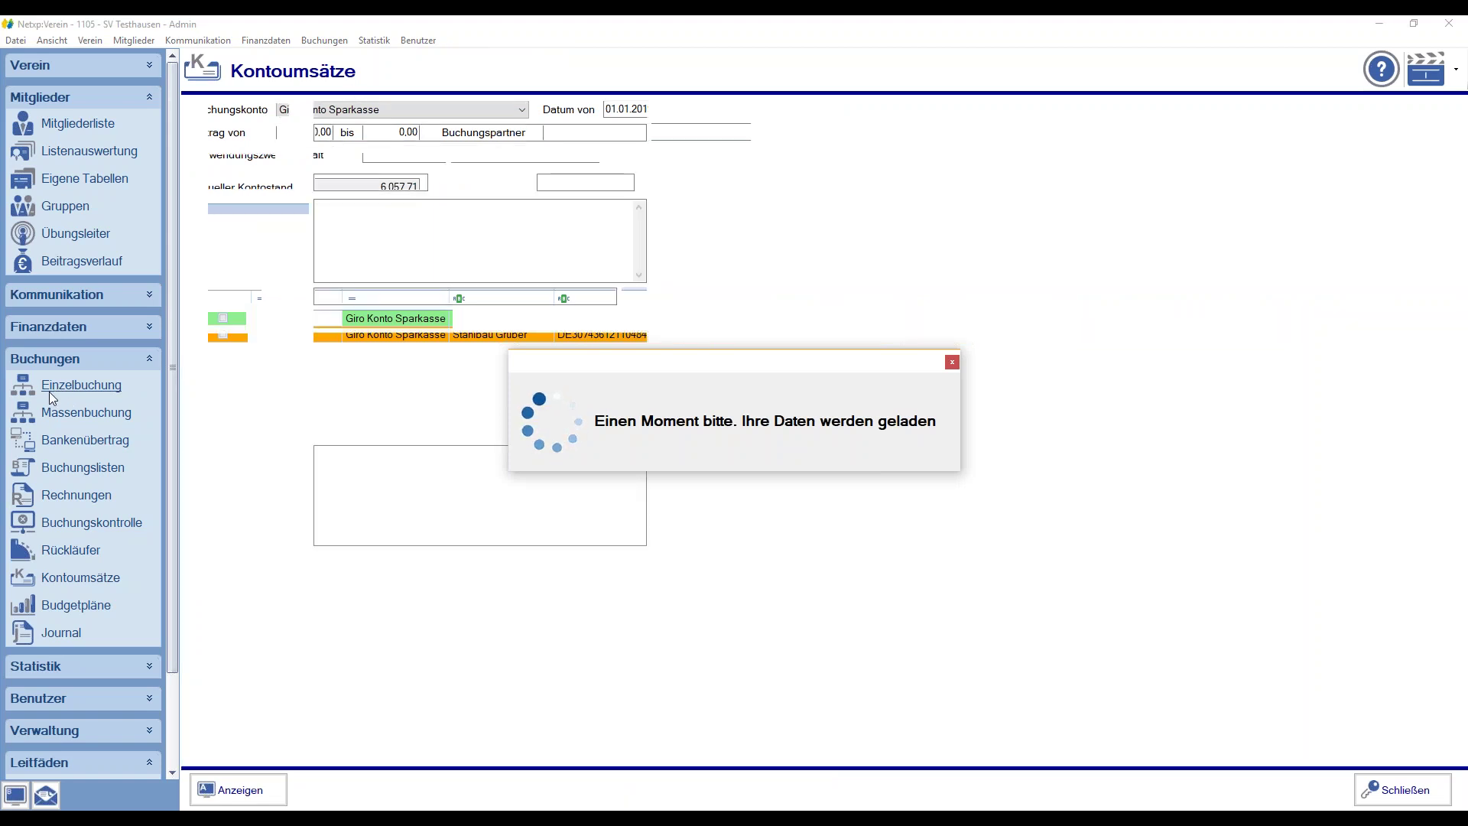
{"action": "left_click", "coordinate": [398, 110]}
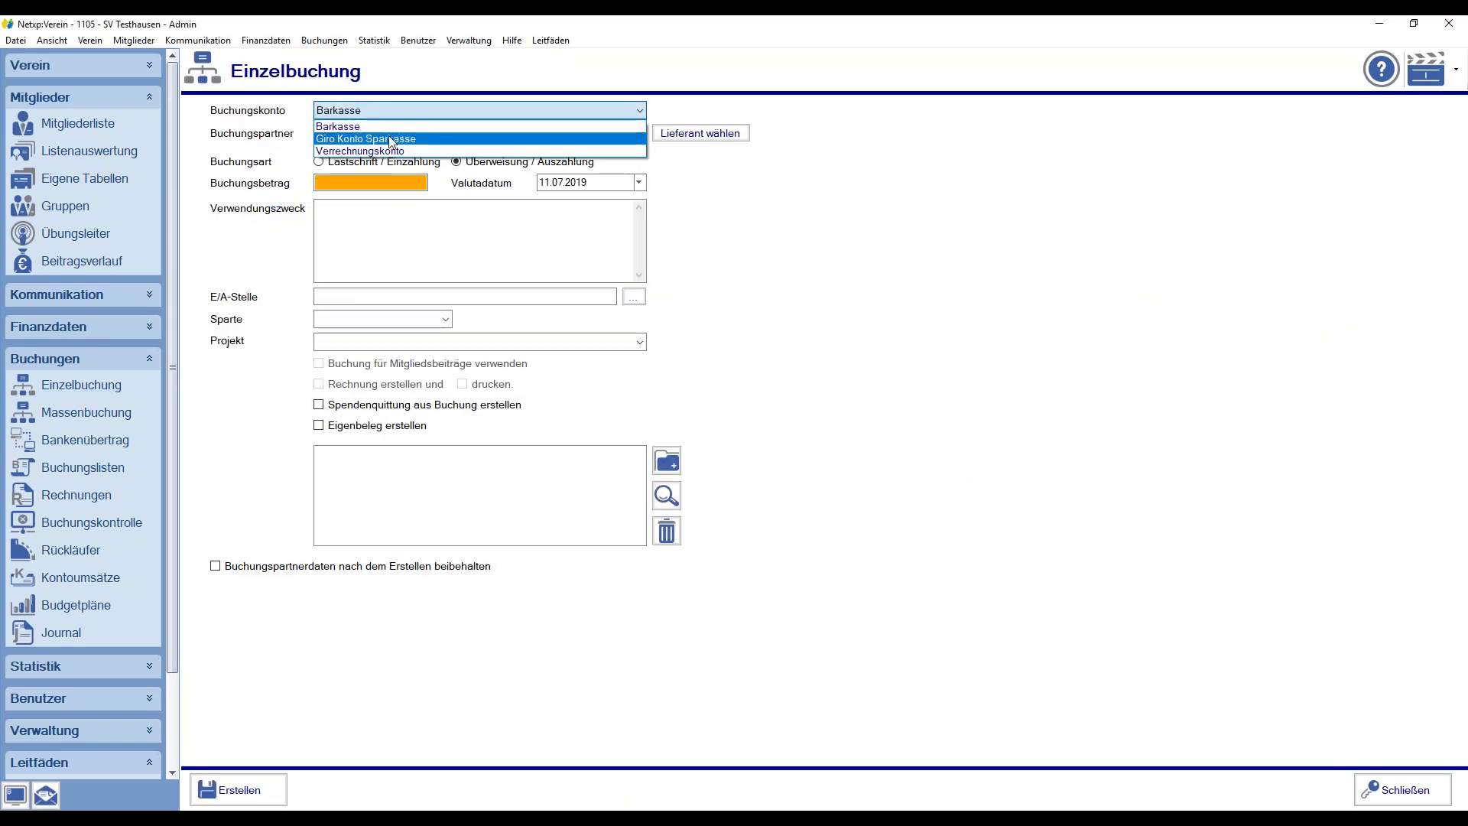
{"action": "left_click", "coordinate": [359, 130]}
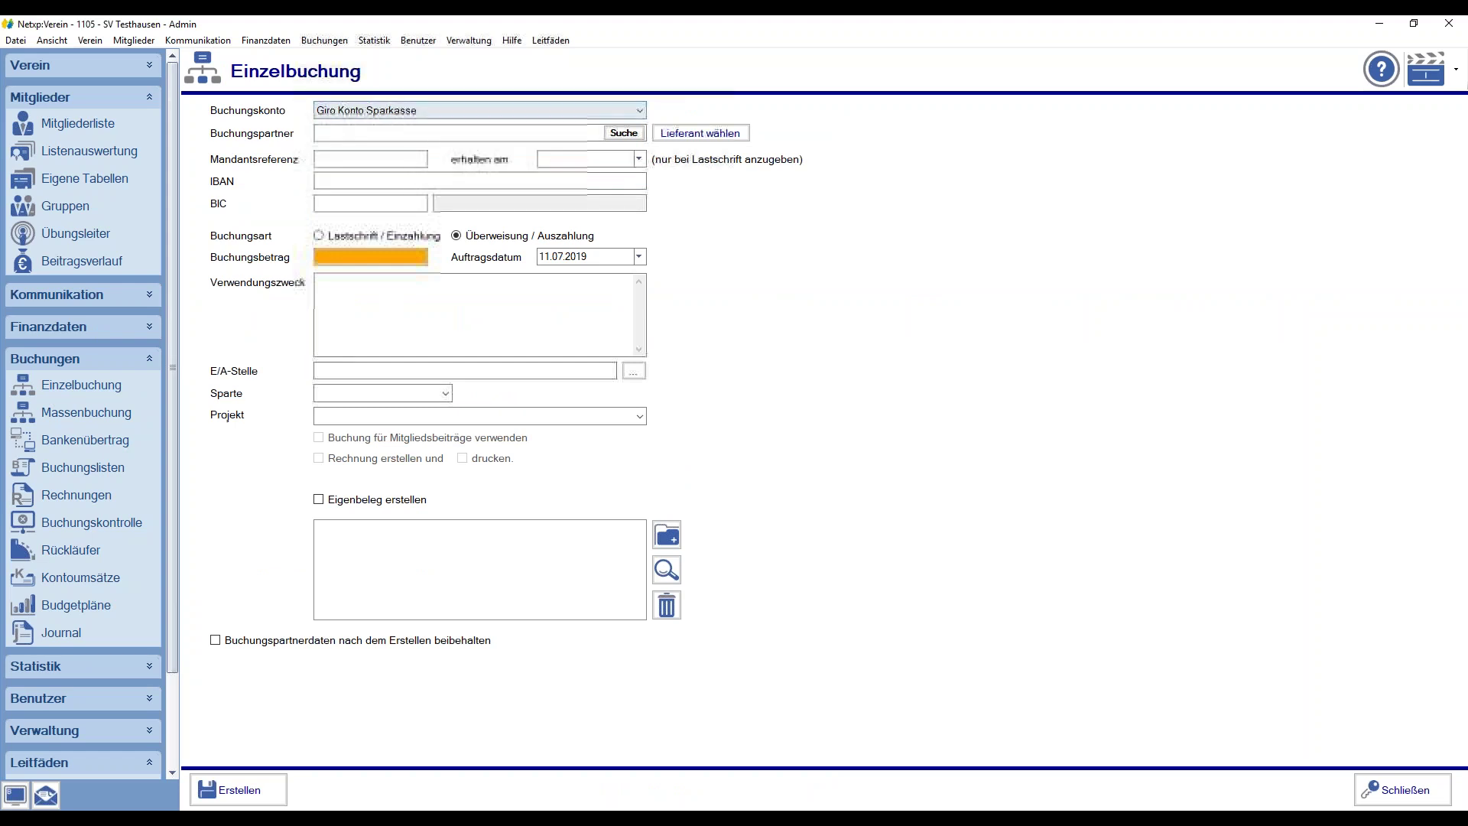
{"action": "left_click", "coordinate": [673, 134]}
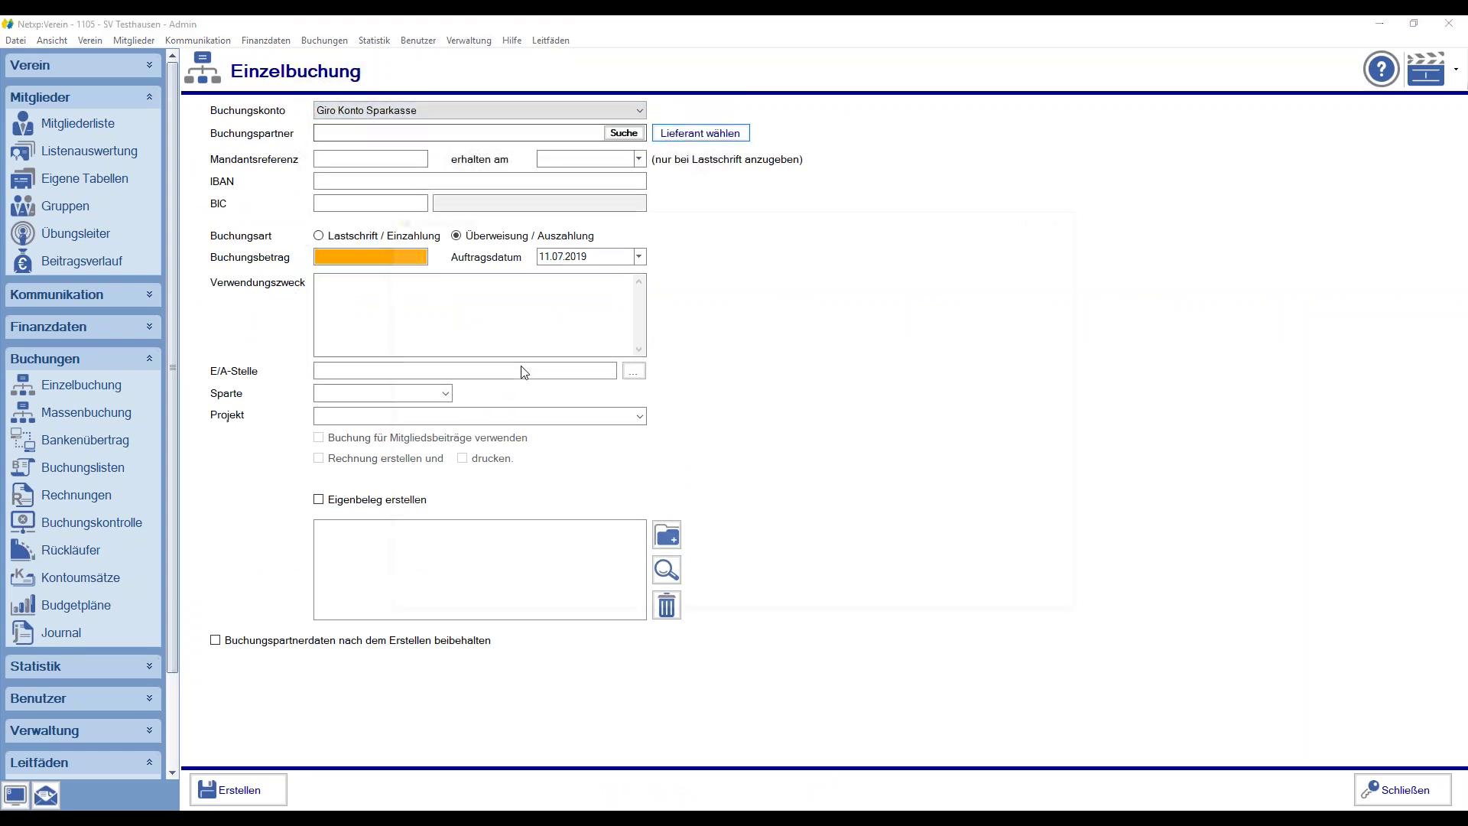
{"action": "left_click", "coordinate": [394, 363]}
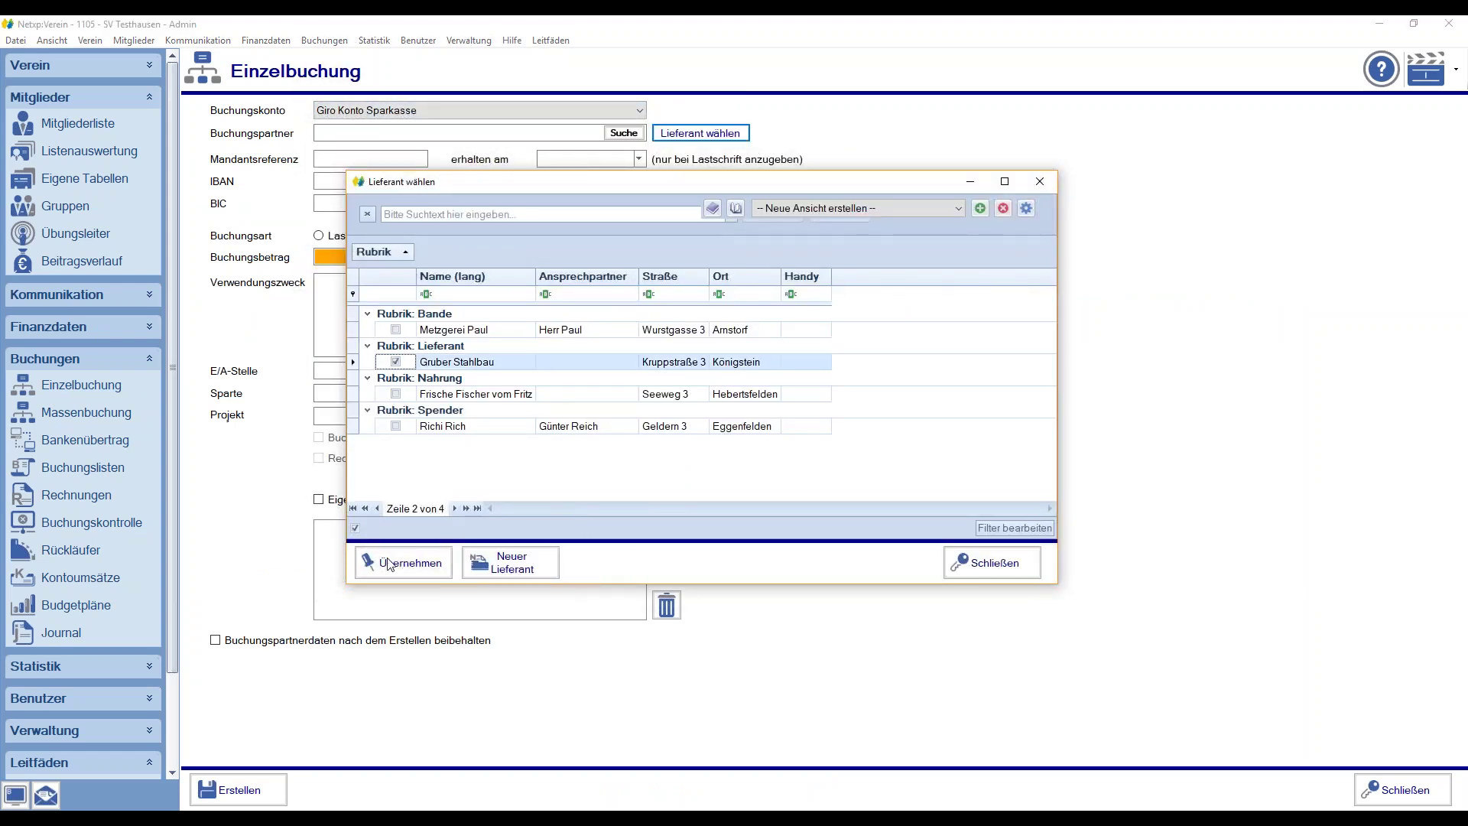
{"action": "left_click", "coordinate": [391, 564]}
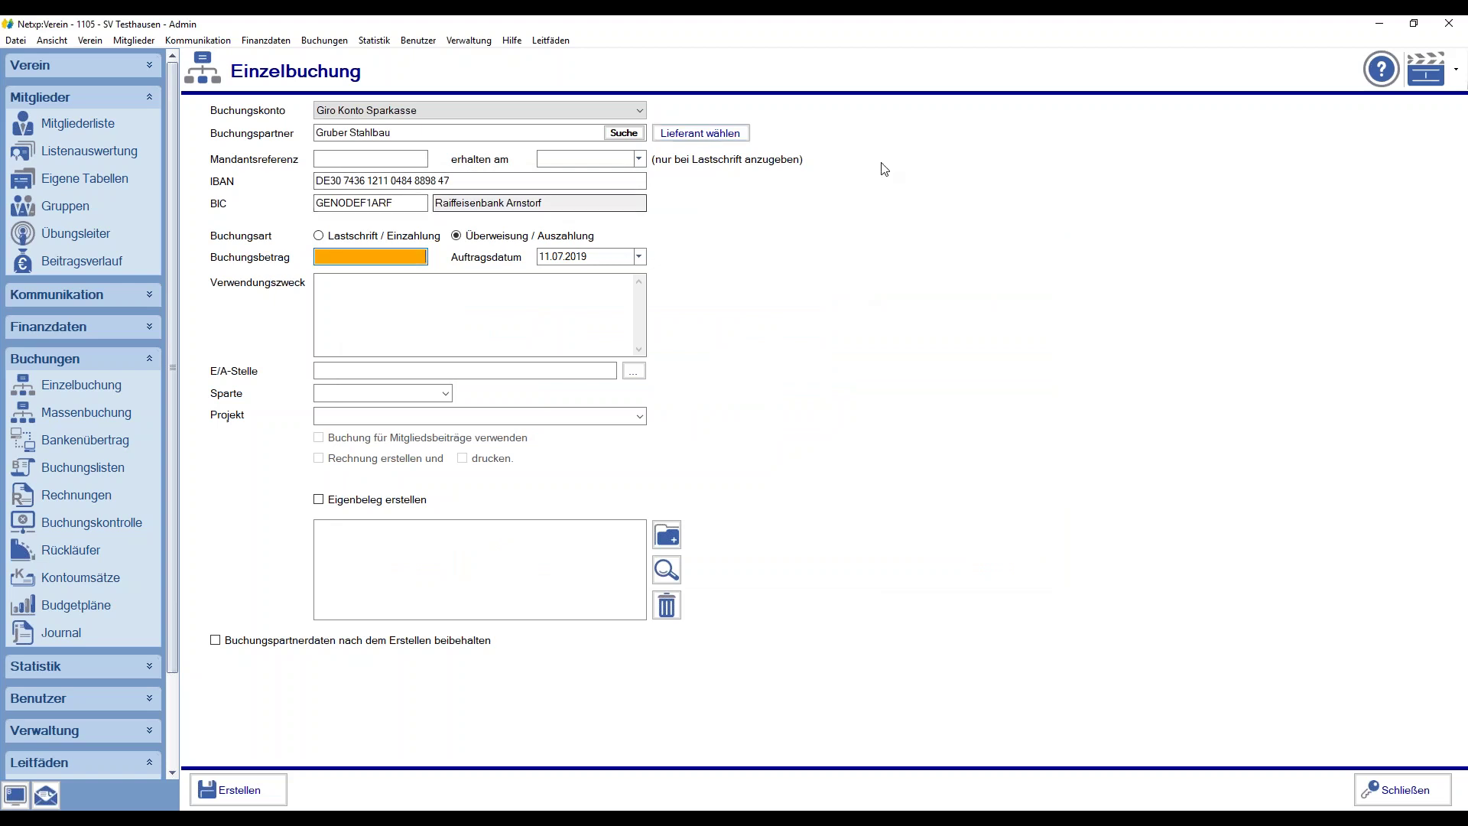
{"action": "type", "text": "291.25"}
{"action": "key", "text": "Tab"}
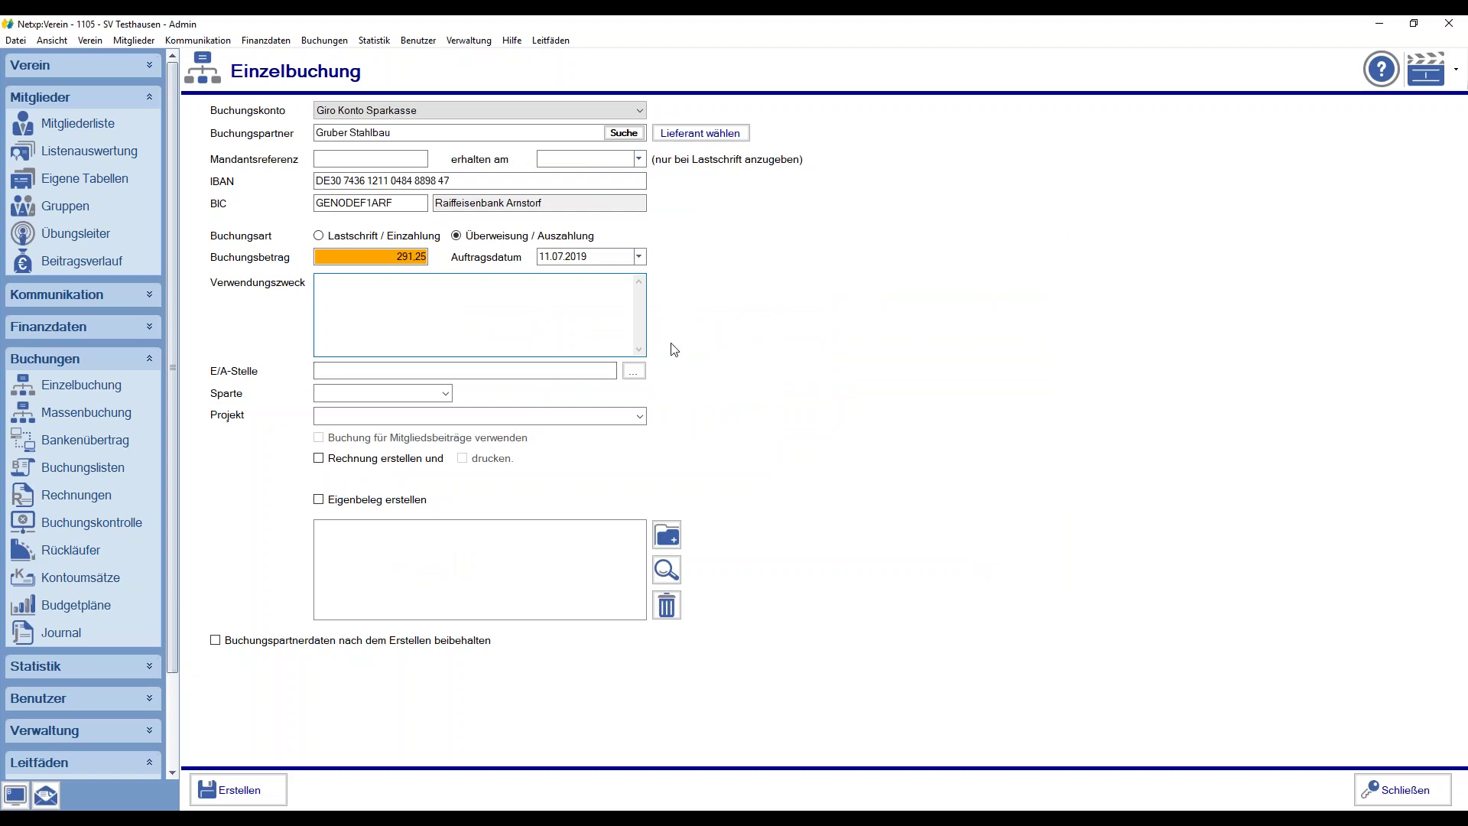
- Review the pending bank transfers, open the Stahlbau Gruber transaction for posting from Buchungskontrolle and select the matching Gruber Stahlbau open claim
{"action": "left_click", "coordinate": [72, 440]}
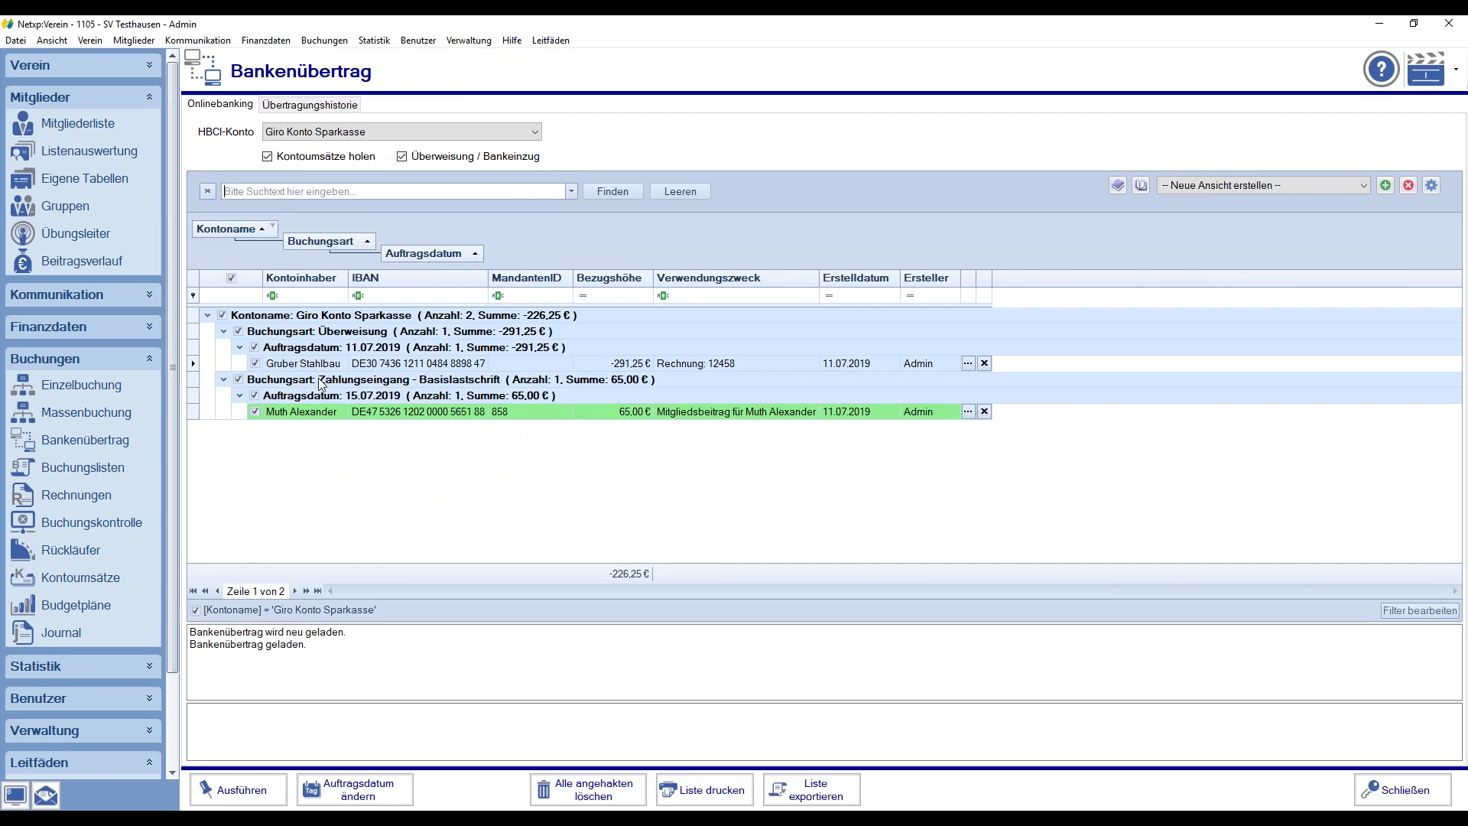
{"action": "left_click", "coordinate": [326, 412]}
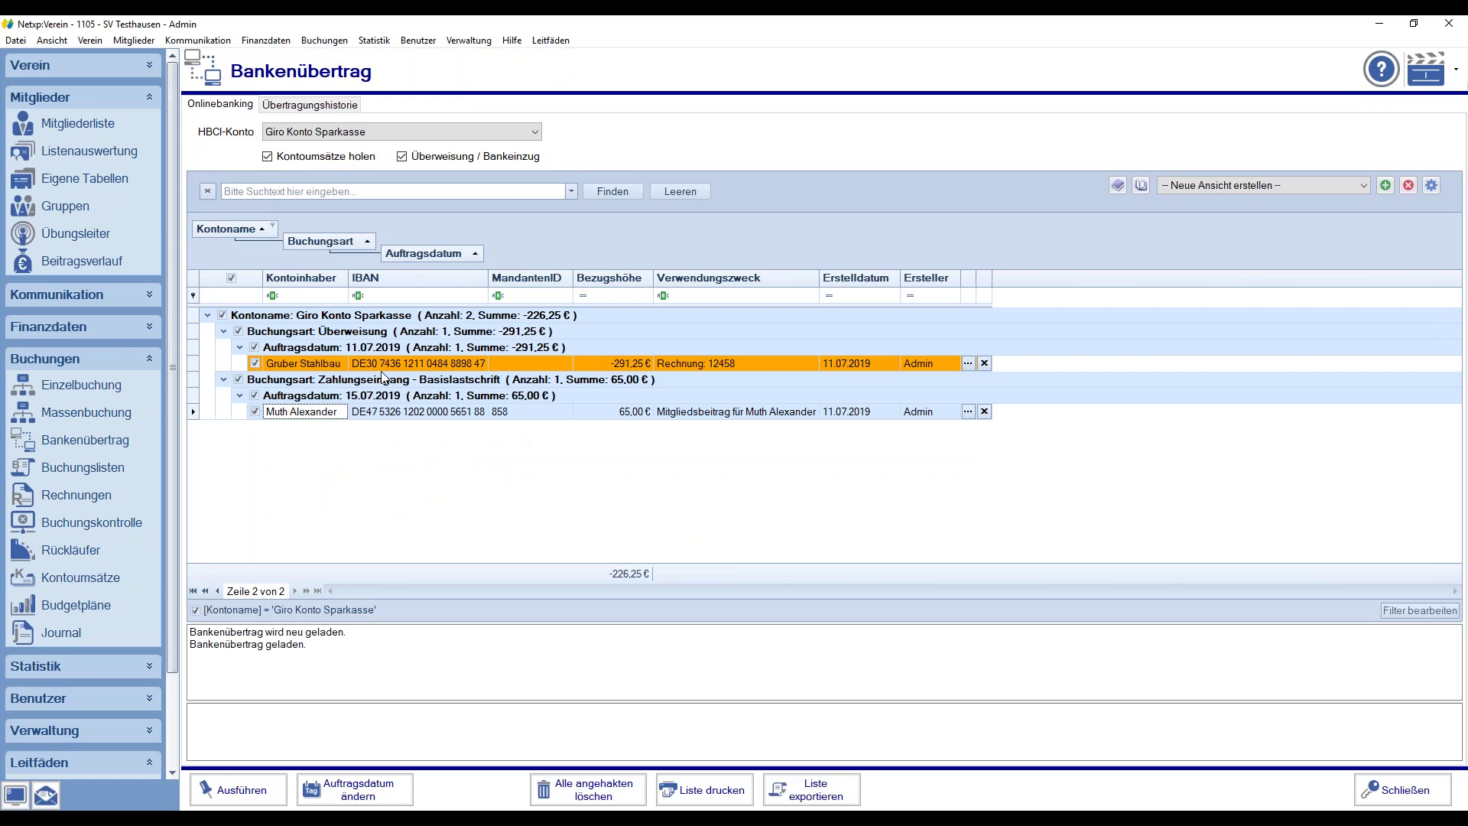
{"action": "left_click", "coordinate": [58, 525]}
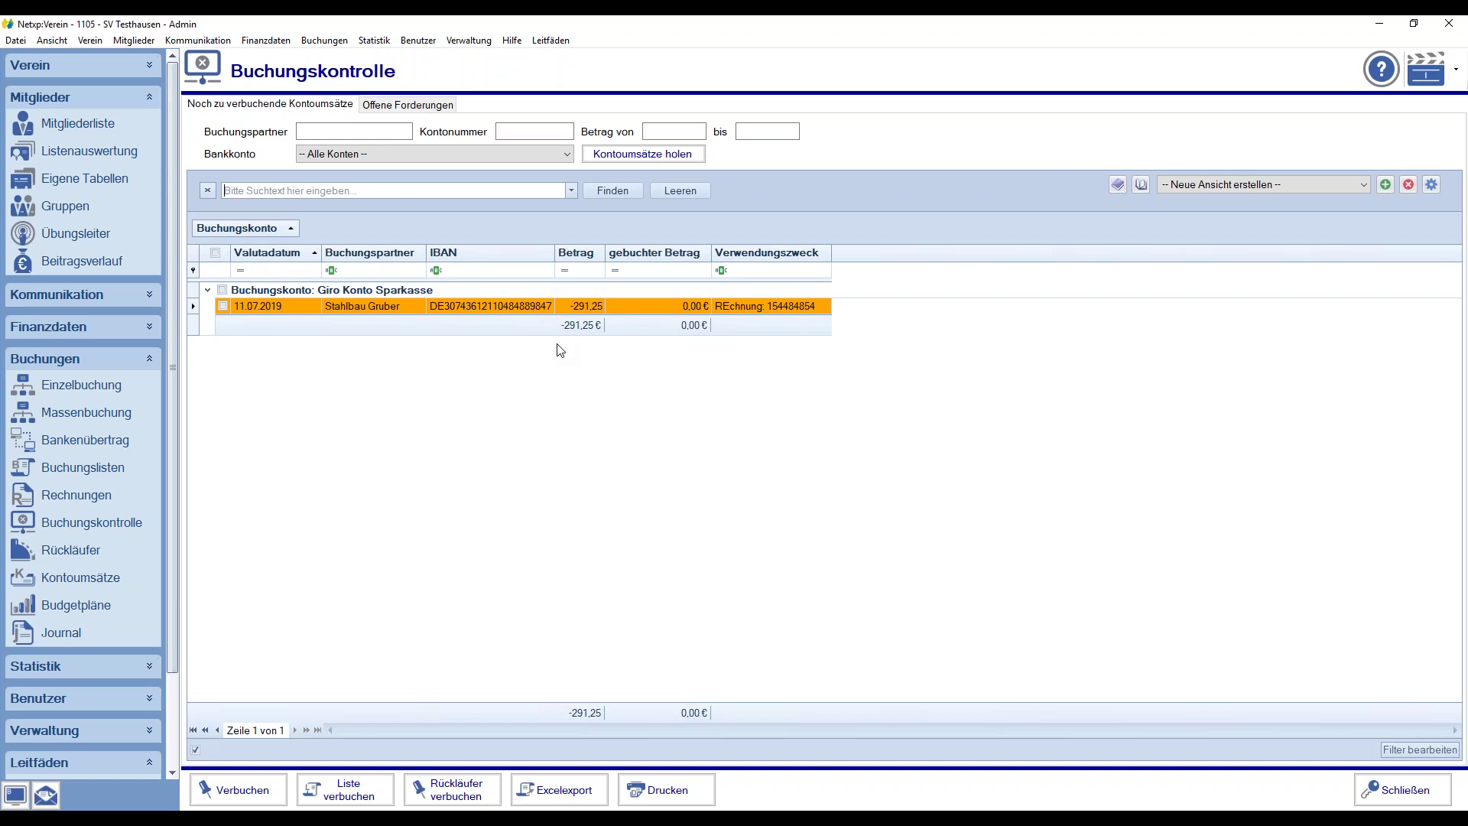
{"action": "left_click", "coordinate": [223, 305]}
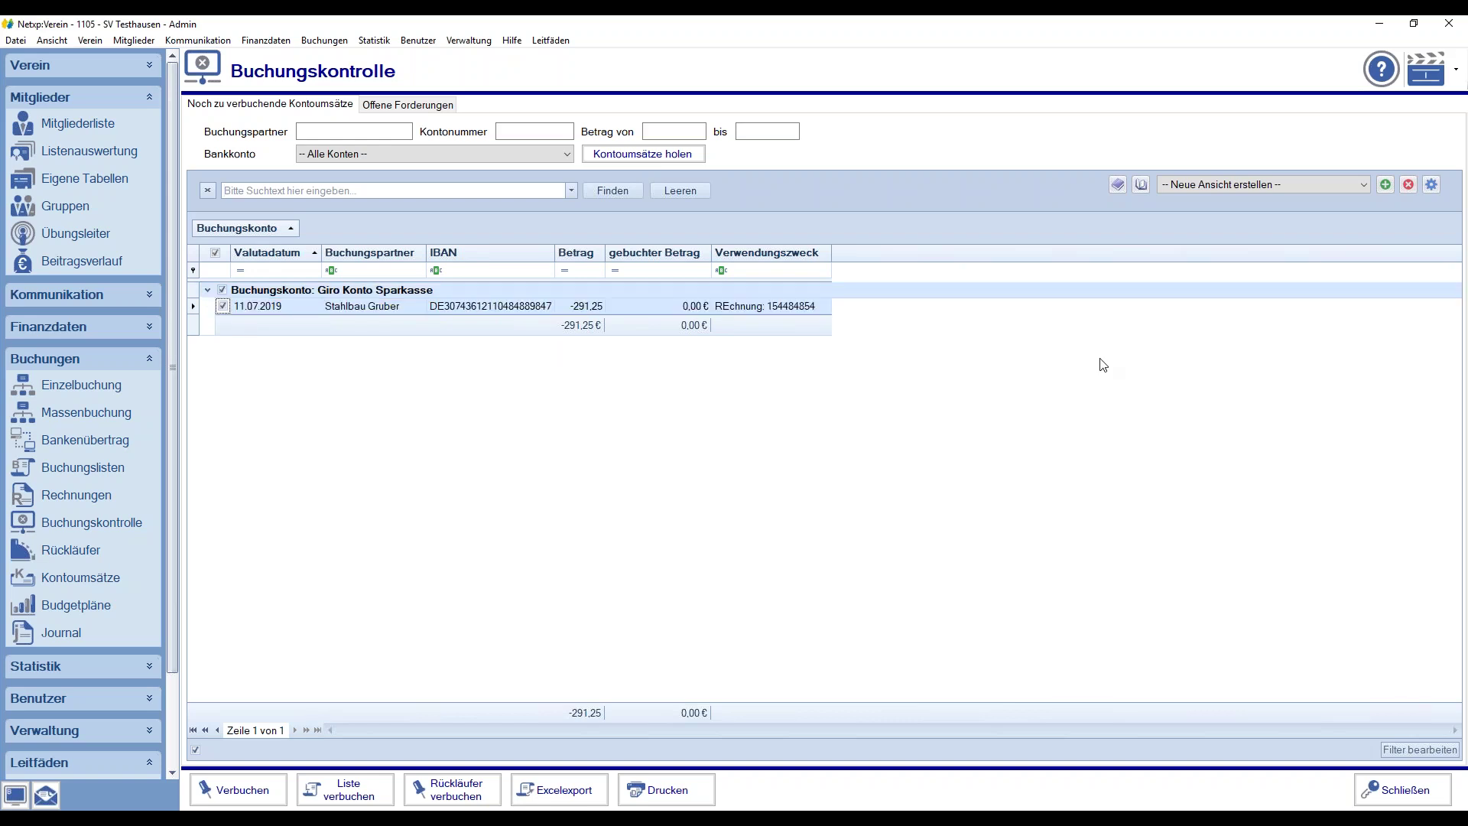
{"action": "left_click", "coordinate": [239, 790]}
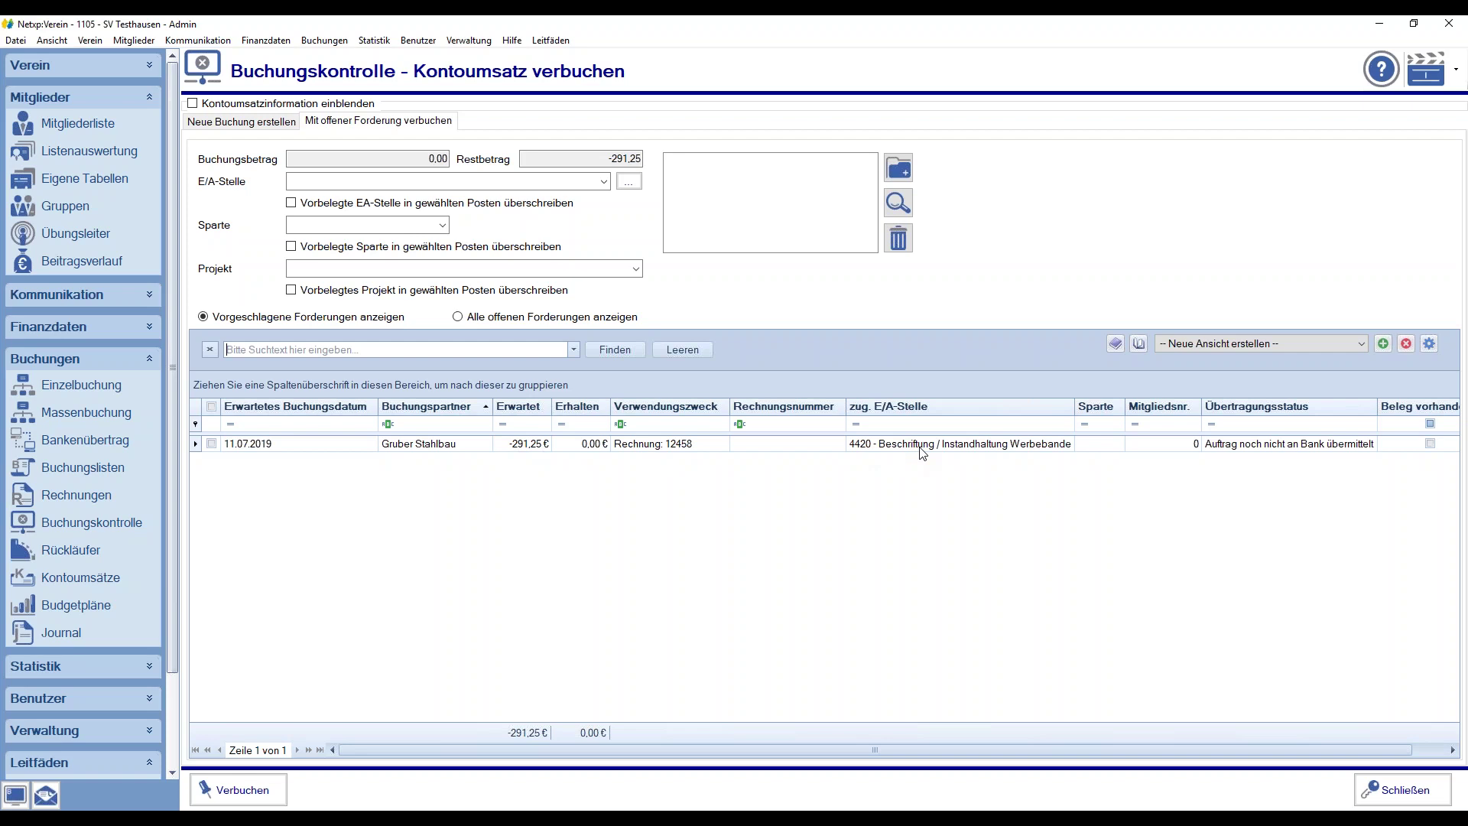
{"action": "left_click", "coordinate": [211, 443]}
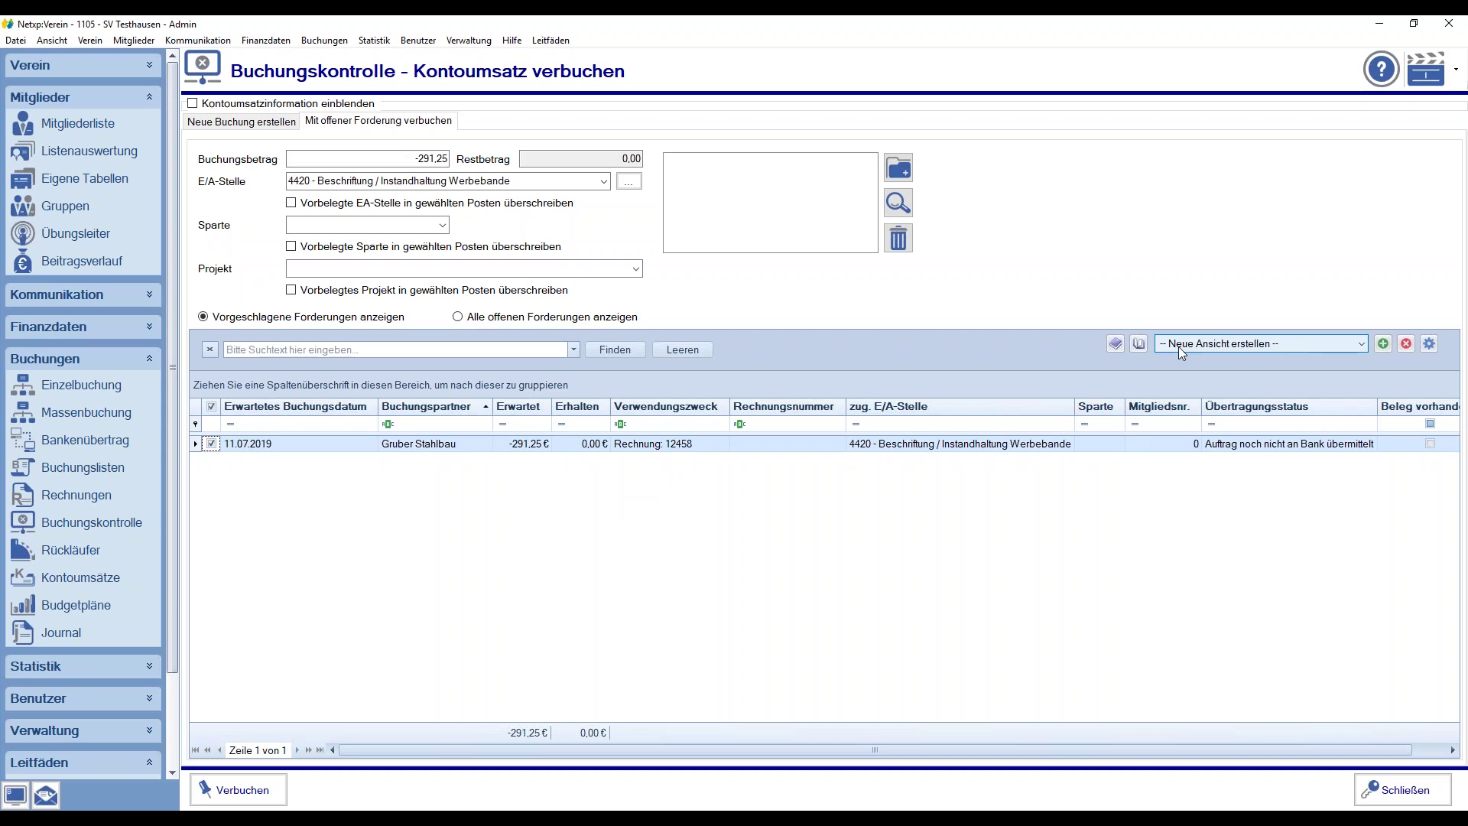
- Set the booking amount (Buchungsbetrag) for the selected claim to -125
{"action": "left_click", "coordinate": [407, 161]}
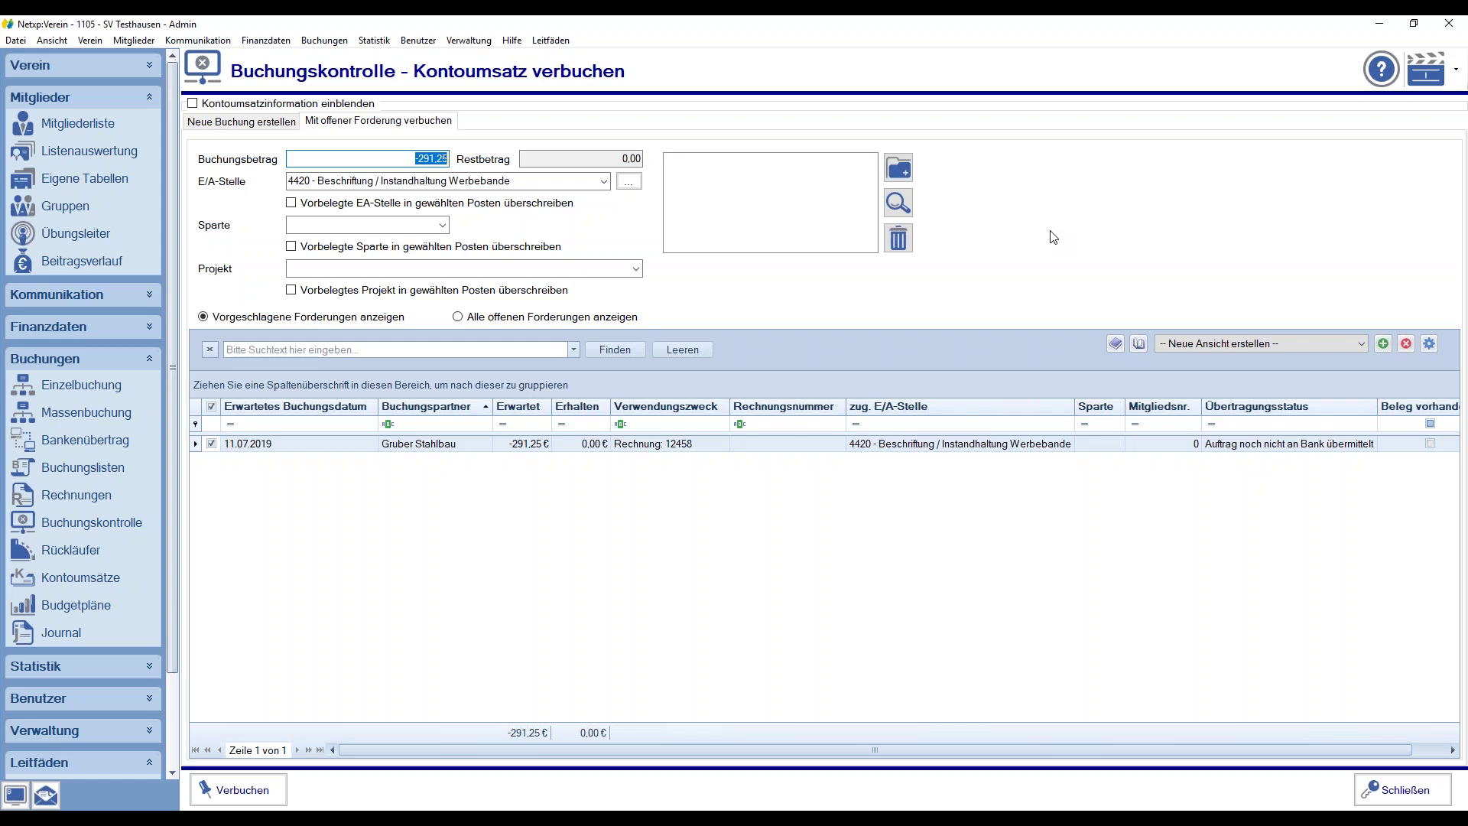
{"action": "key", "text": "BackSpace"}
{"action": "type", "text": "-125"}
- Assign the E/A-Stelle 3124 - Beschaffung / Instandh. Sportgerät / Ausrüstung from the Zweckbetrieb expenses
{"action": "left_click", "coordinate": [629, 182]}
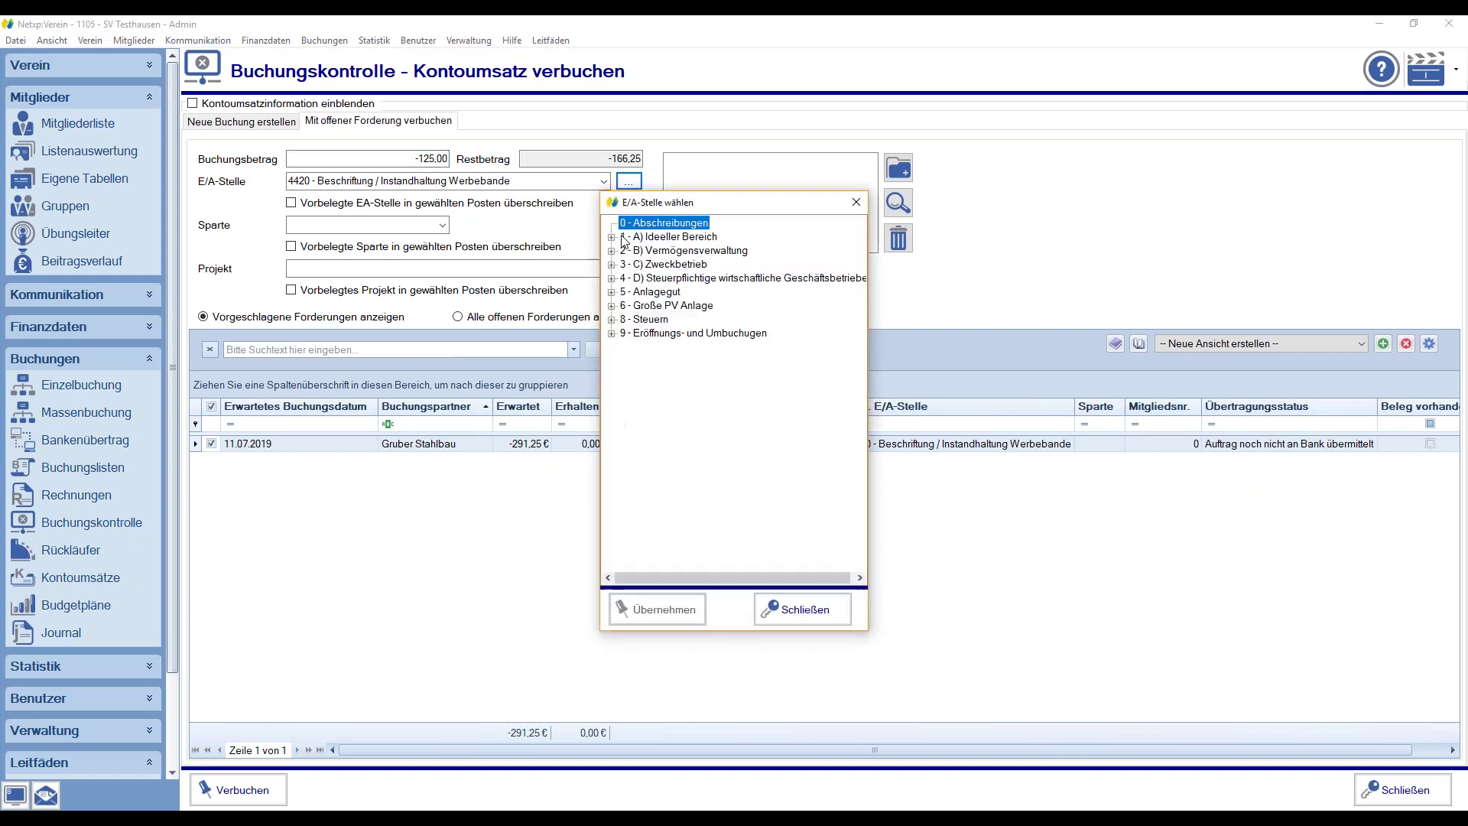
{"action": "left_click", "coordinate": [611, 265]}
{"action": "left_click", "coordinate": [624, 294]}
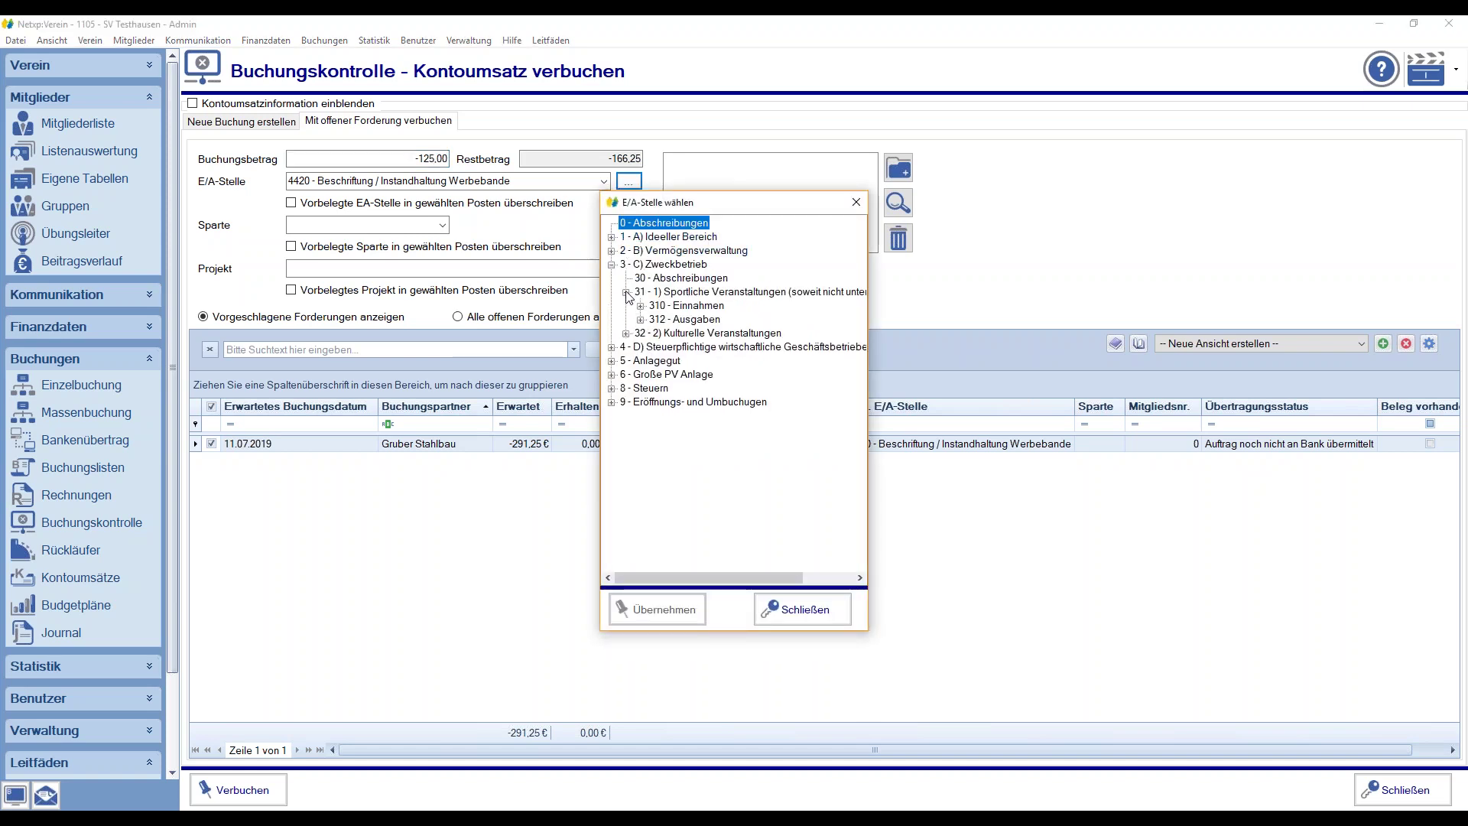
{"action": "left_click", "coordinate": [642, 320]}
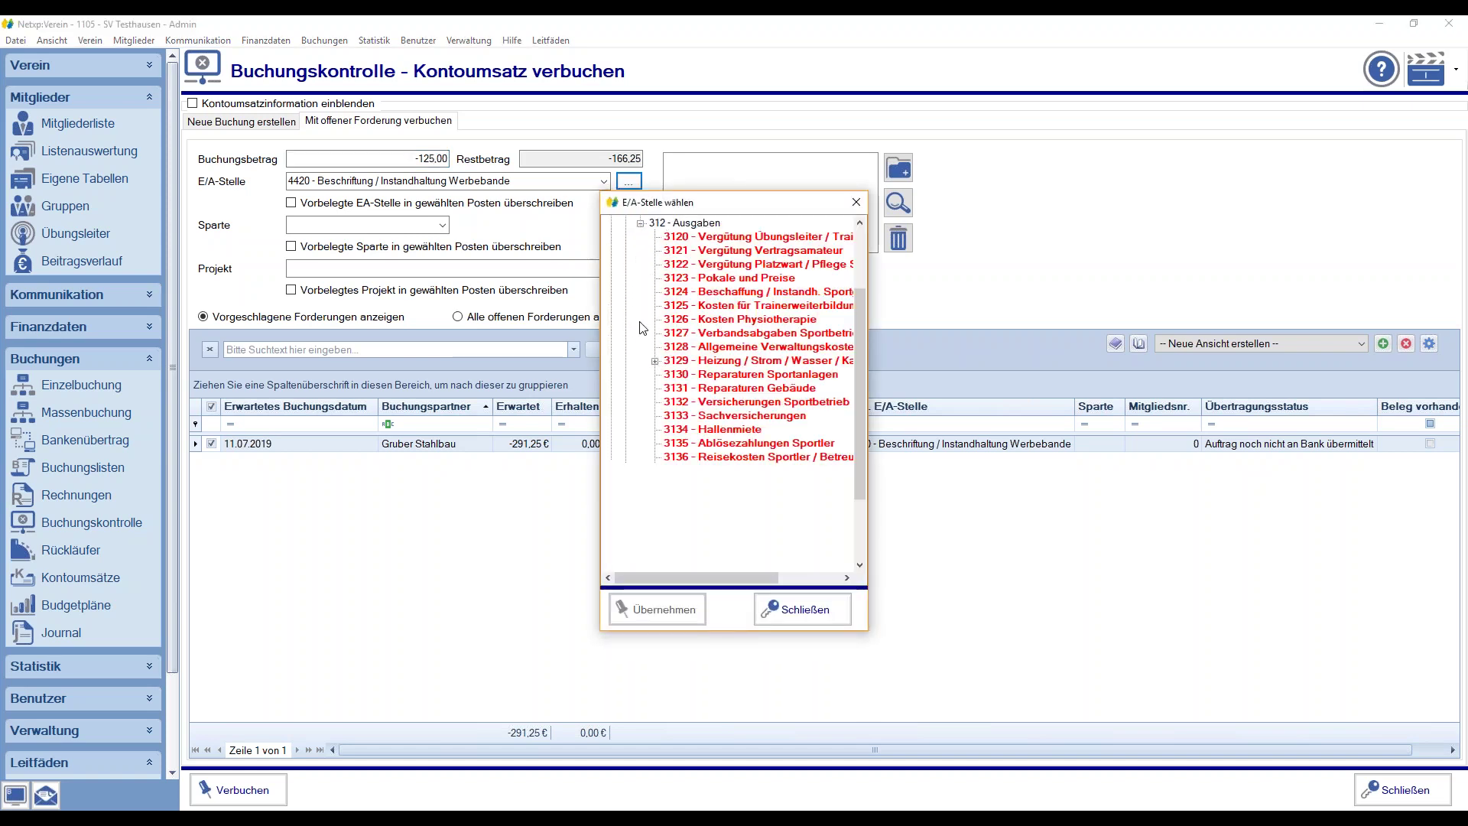
{"action": "left_click", "coordinate": [738, 291]}
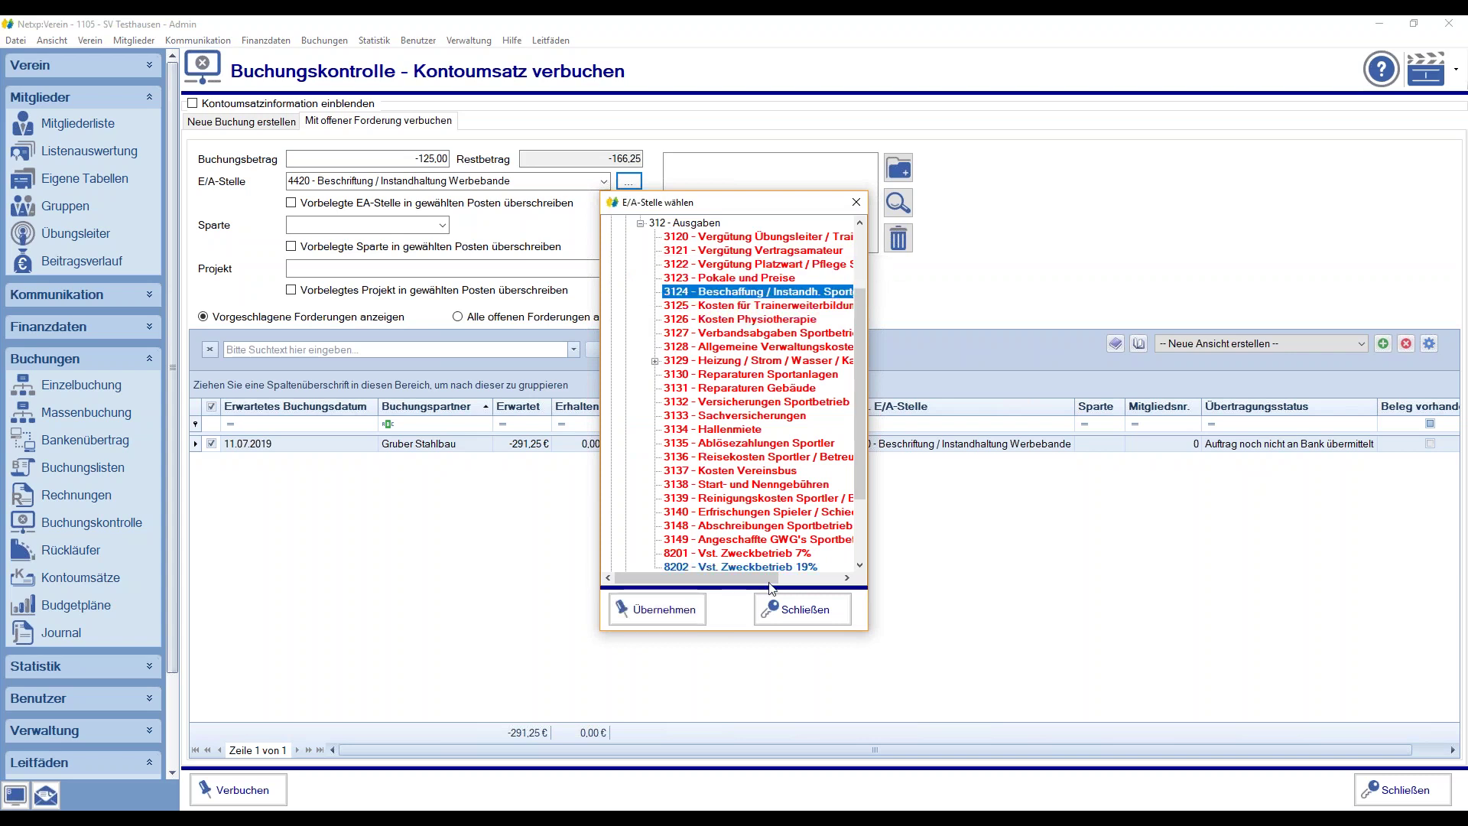
{"action": "left_click_drag", "start_coordinate": [771, 577], "coordinate": [711, 571]}
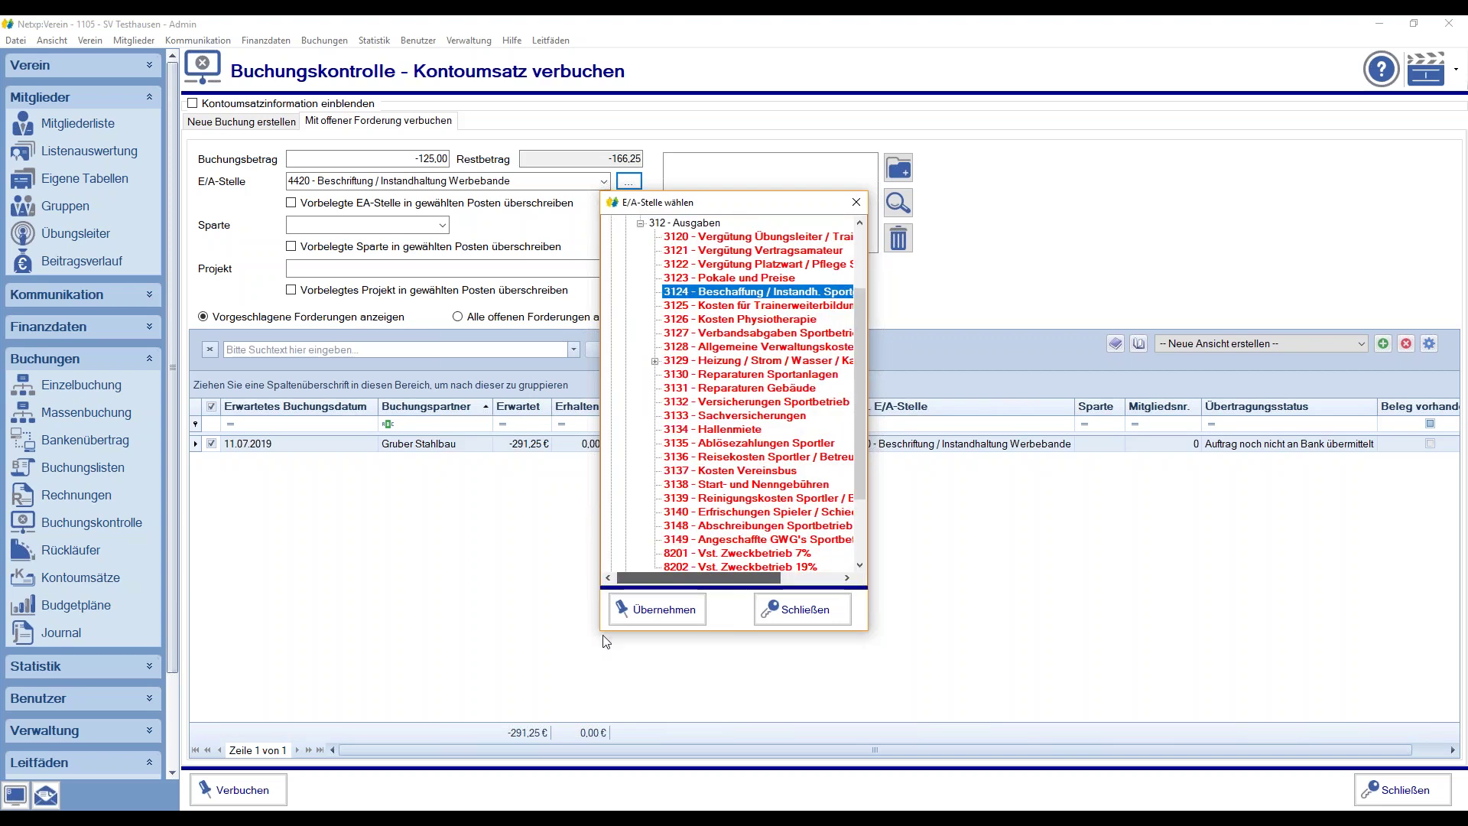
{"action": "left_click", "coordinate": [656, 610]}
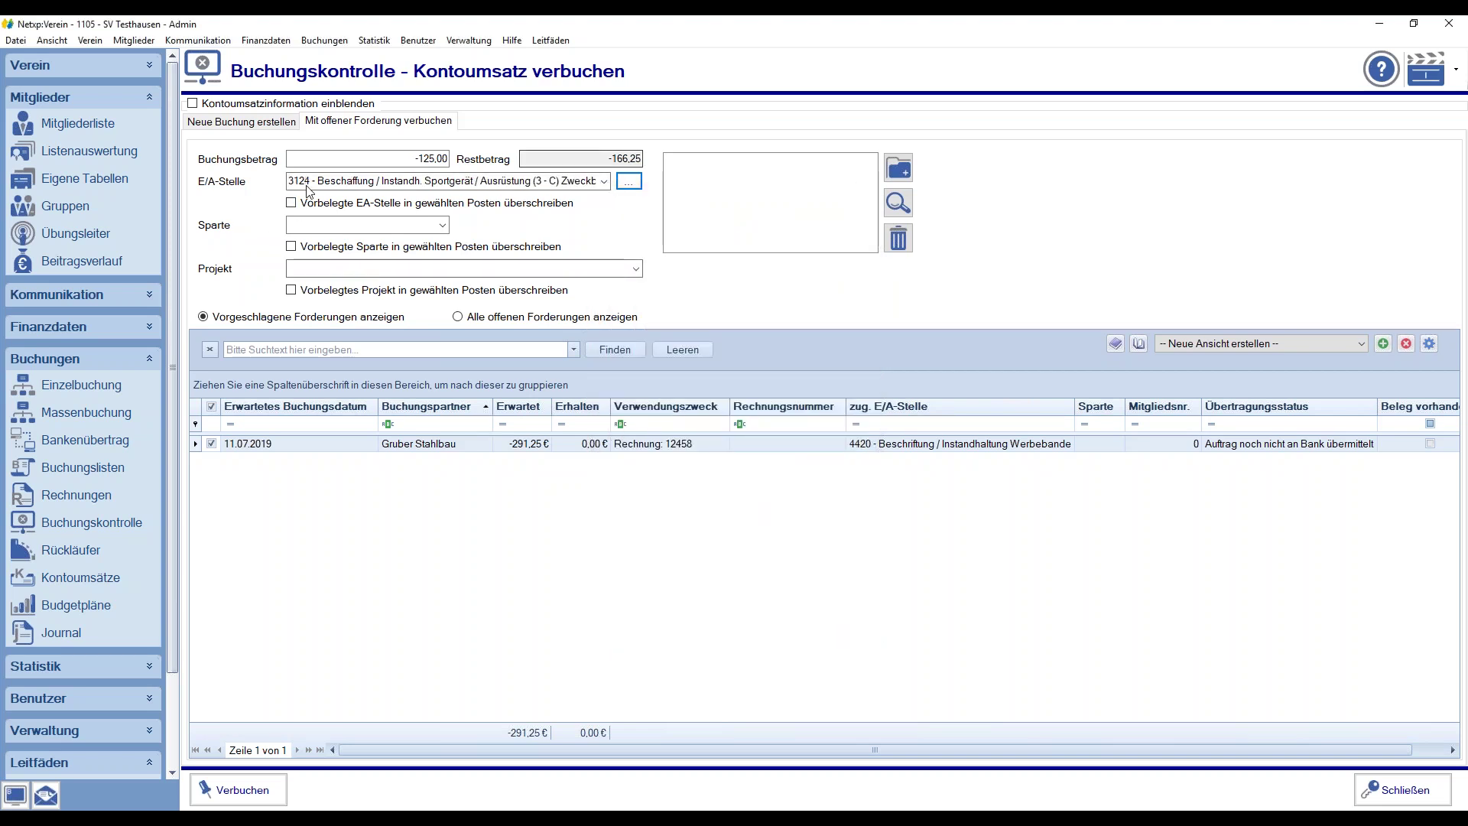
- Enable overwriting the preset E/A-Stelle in the selected items and post the partial amount under the suggested booking number
{"action": "left_click", "coordinate": [429, 158]}
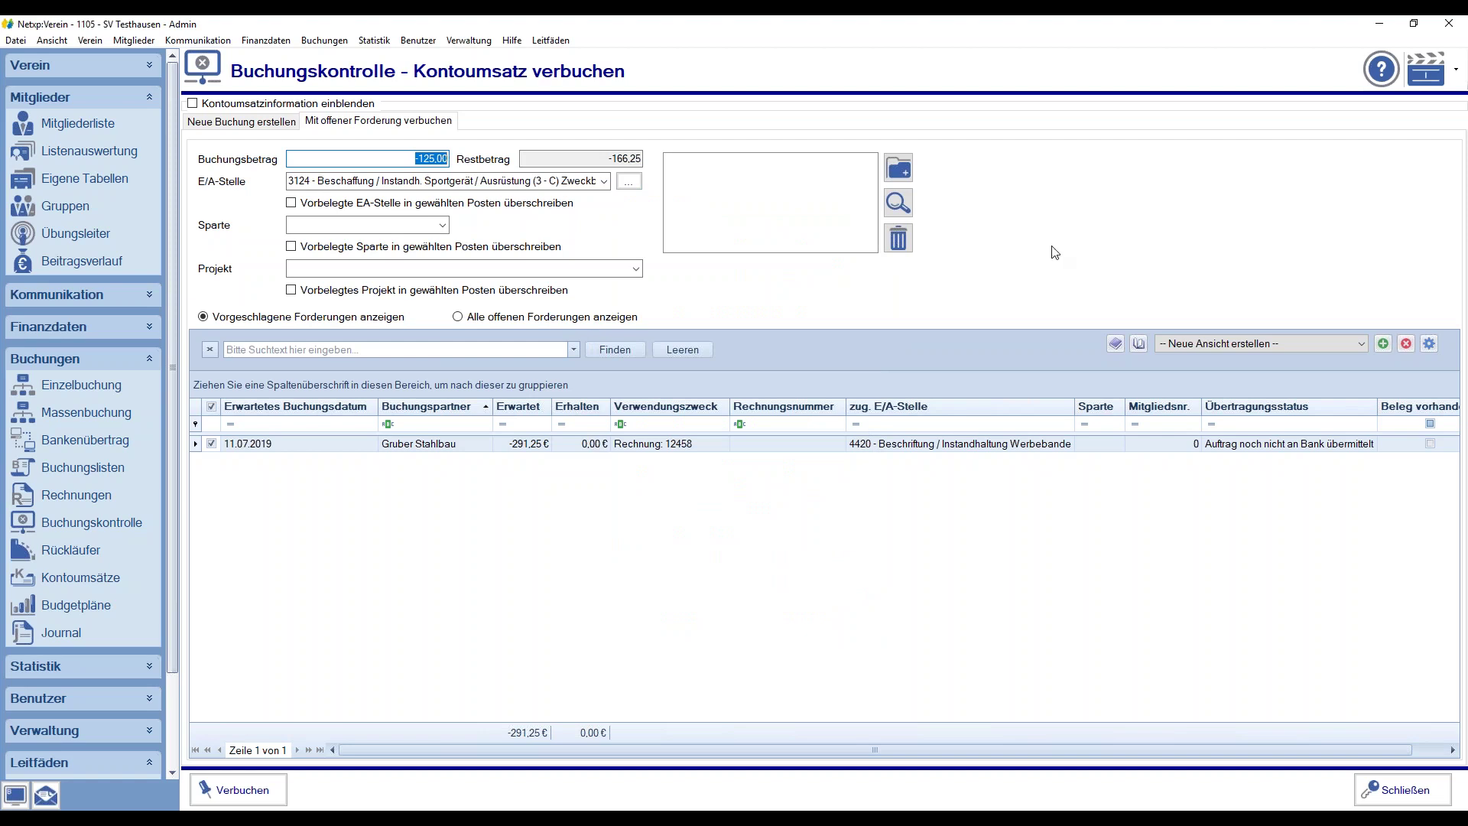
{"action": "left_click", "coordinate": [314, 204]}
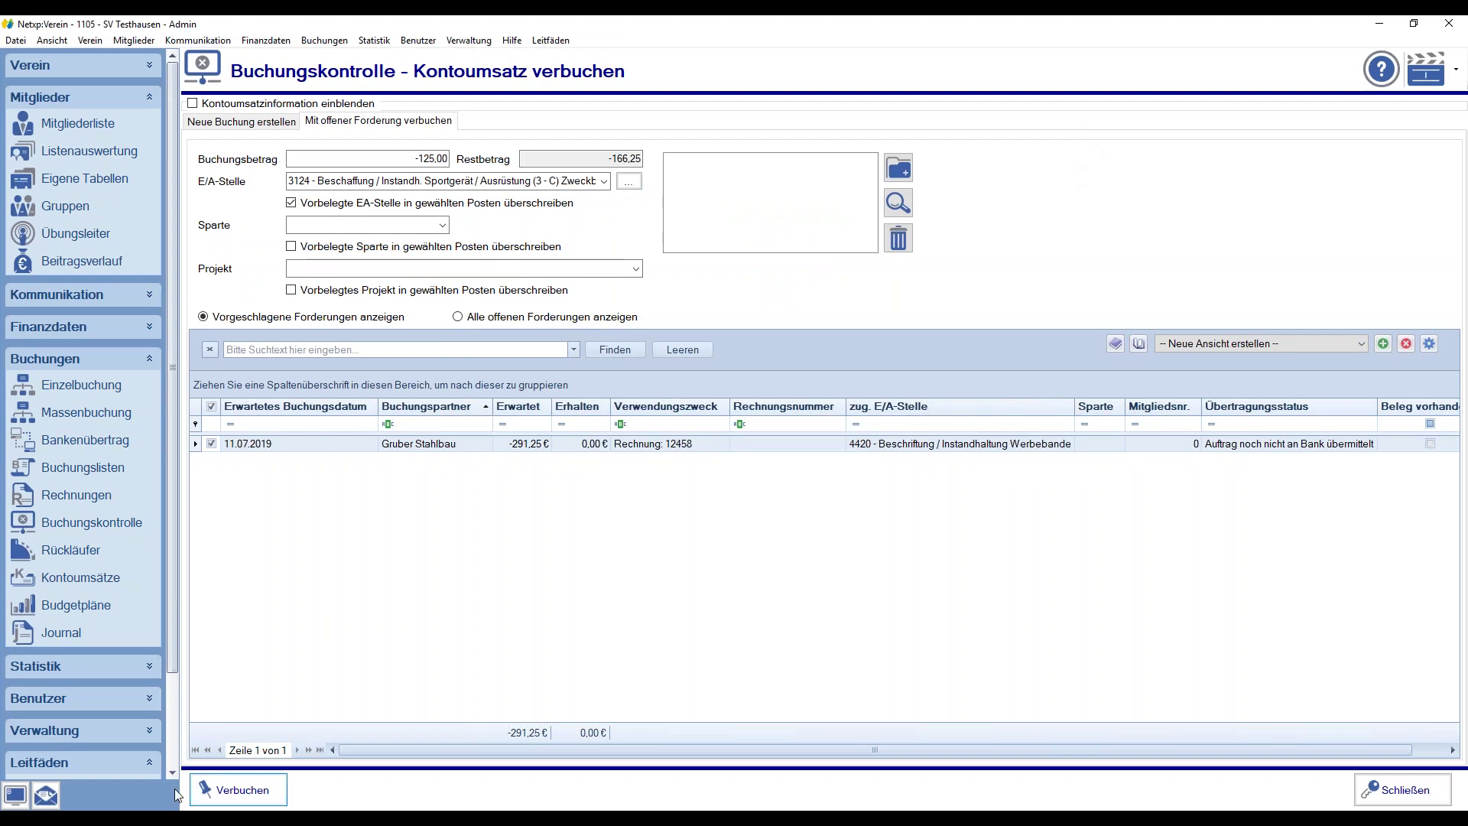
{"action": "left_click", "coordinate": [229, 795]}
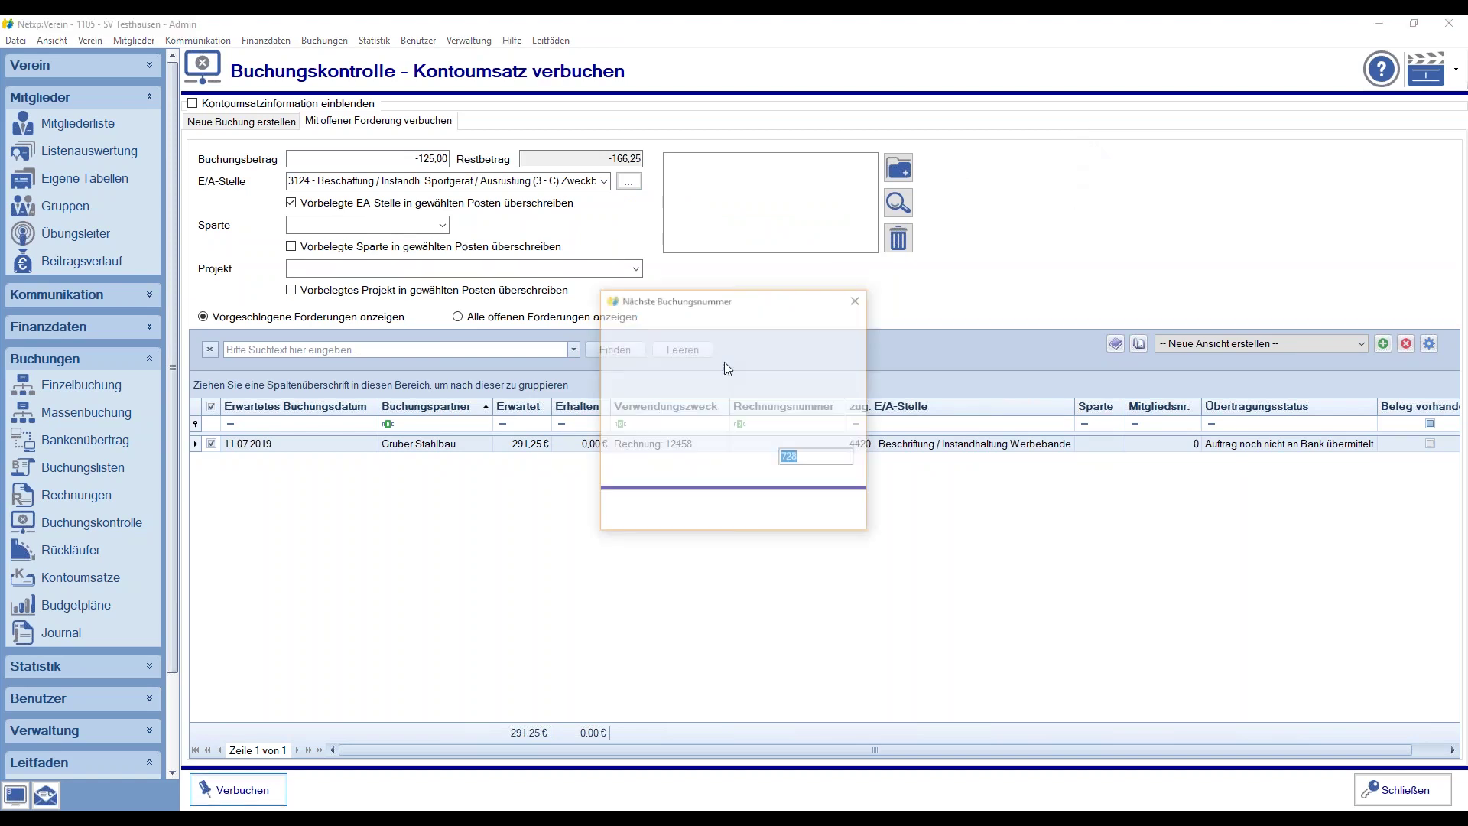
{"action": "left_click", "coordinate": [673, 513]}
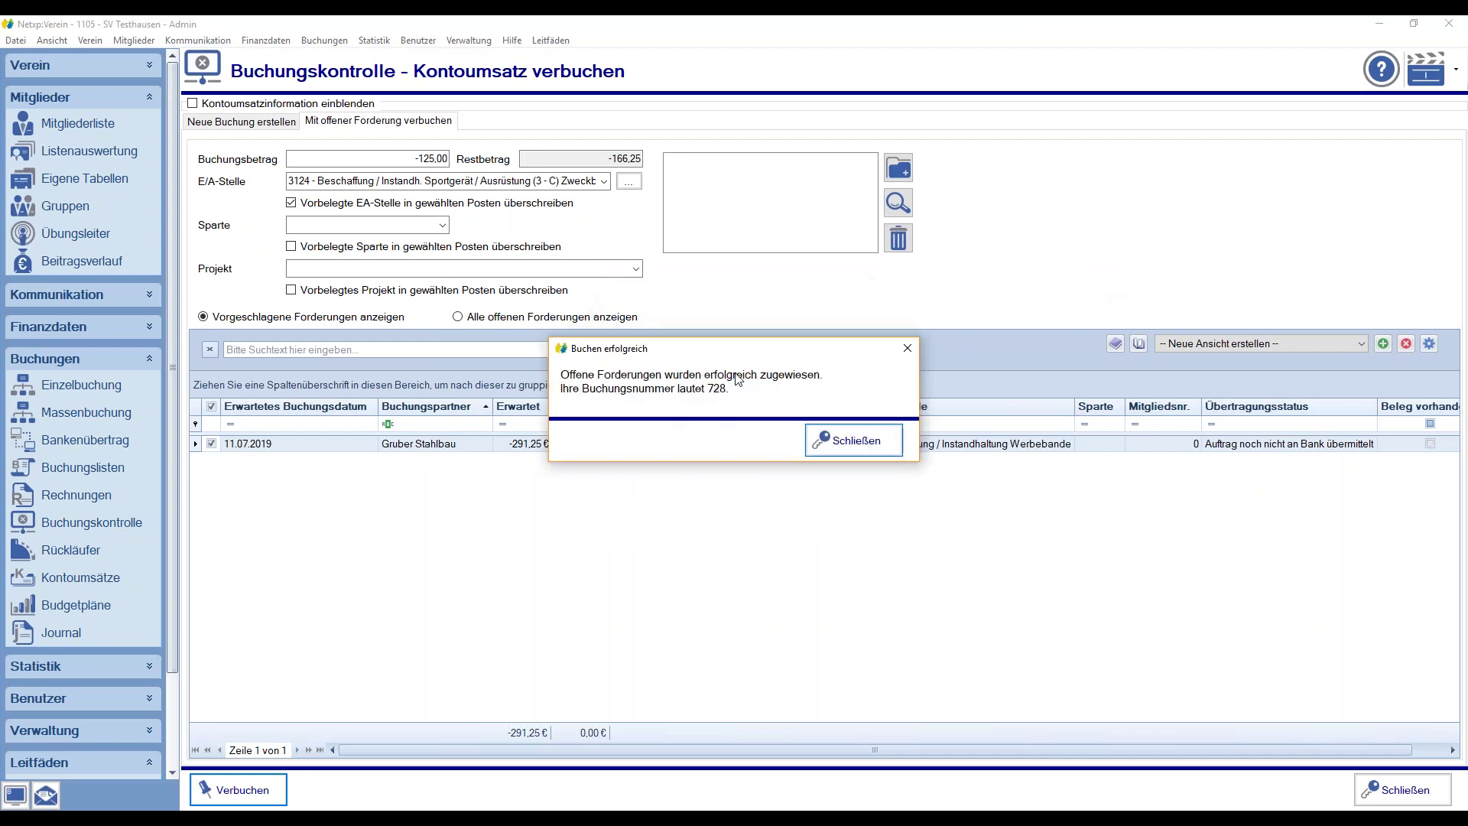
{"action": "left_click", "coordinate": [841, 441]}
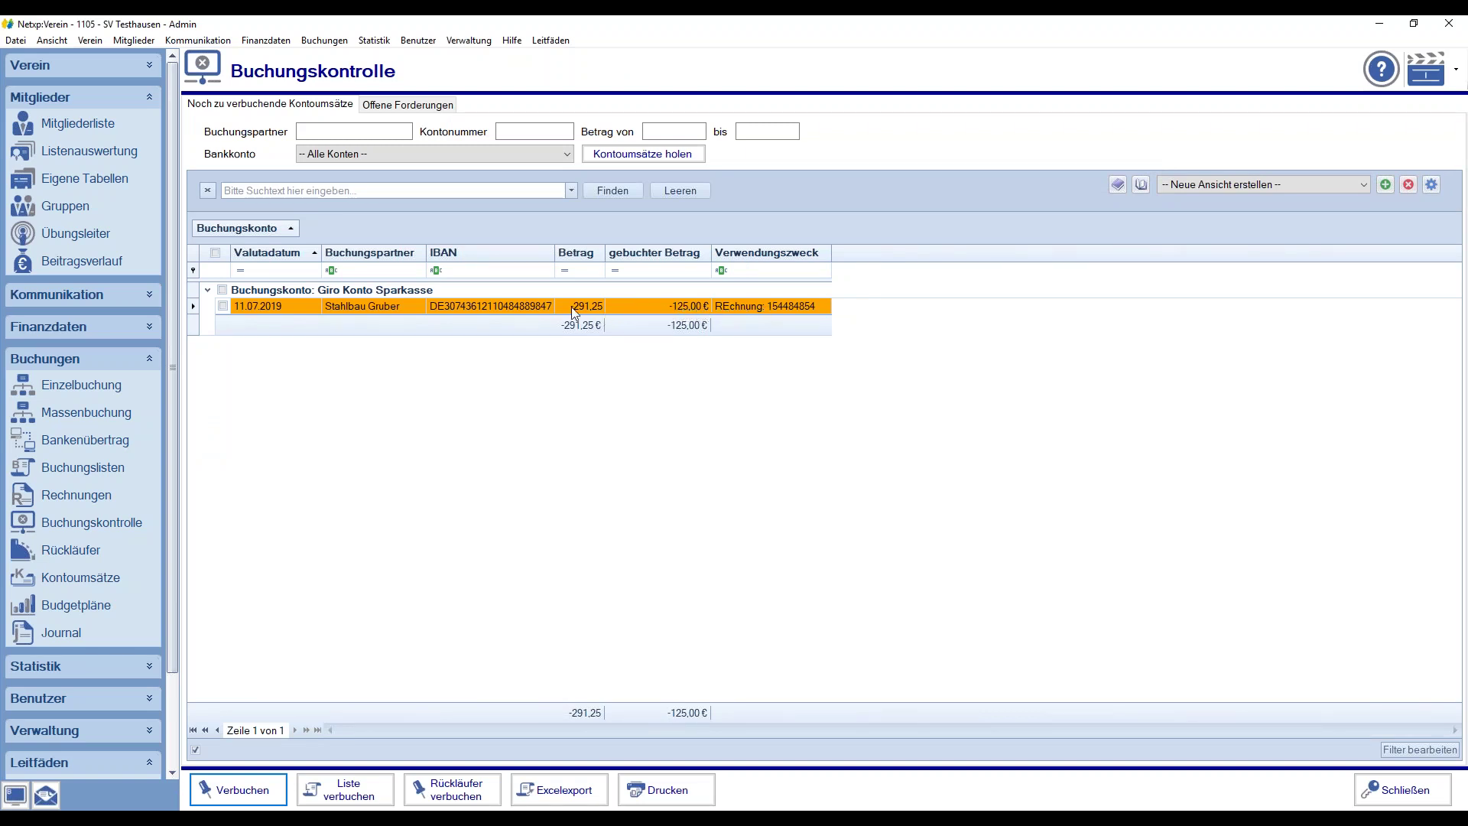
- Open the partly posted Stahlbau Gruber transaction for posting again and inspect the open claim's E/A-Stelle and received amount
{"action": "left_click", "coordinate": [222, 306]}
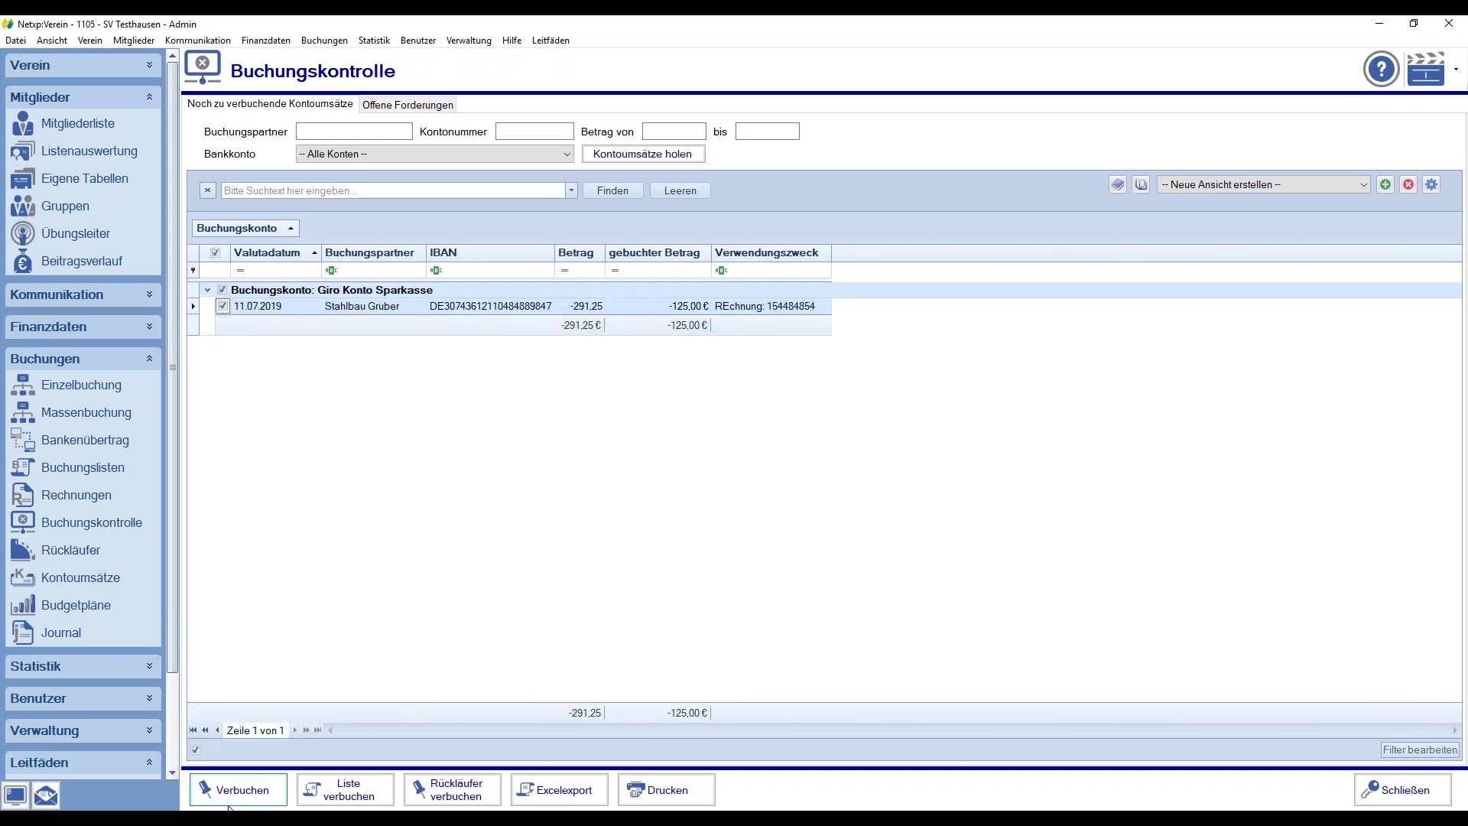
{"action": "left_click", "coordinate": [246, 790]}
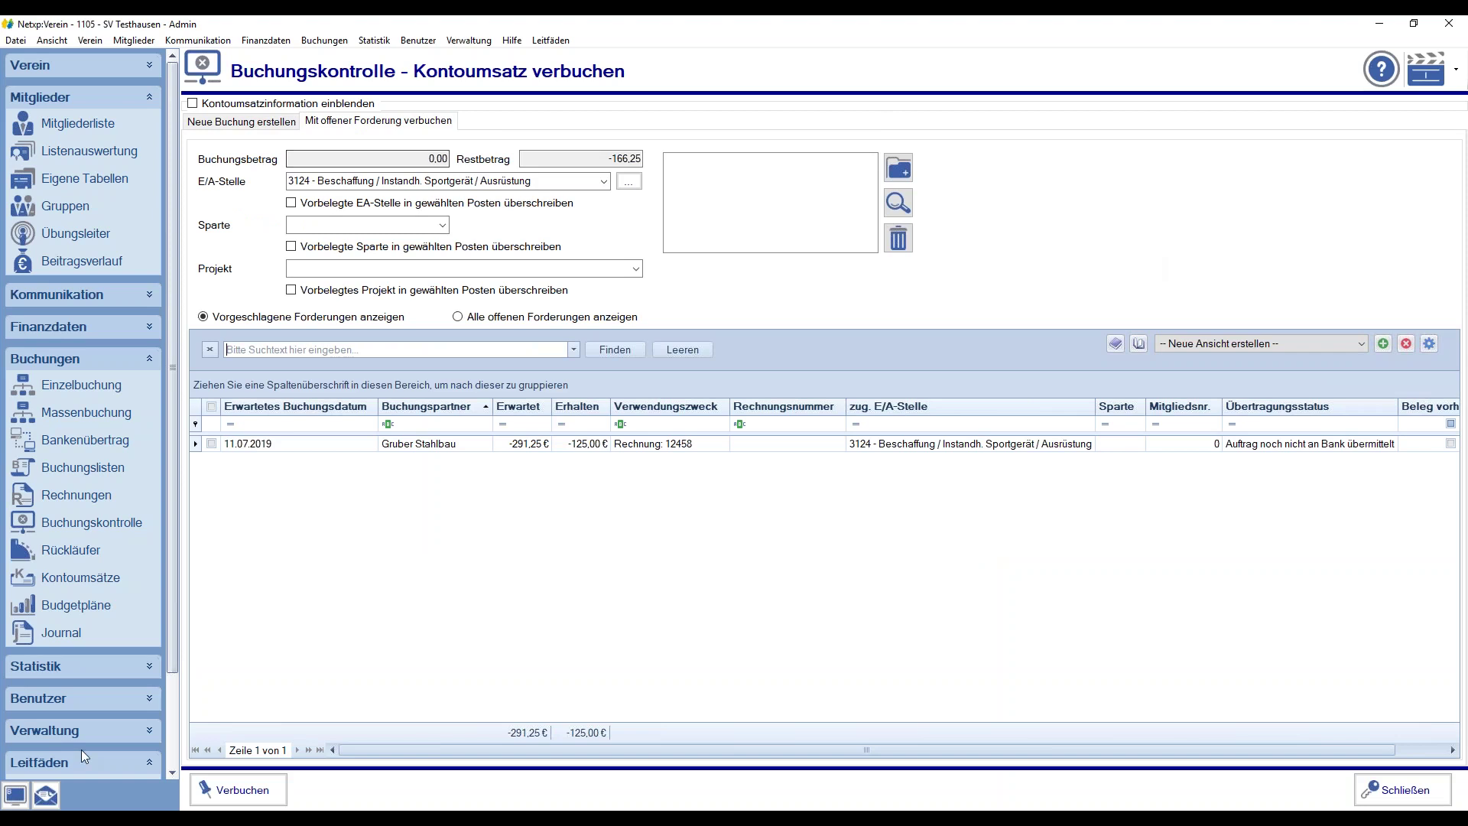
{"action": "left_click", "coordinate": [913, 447]}
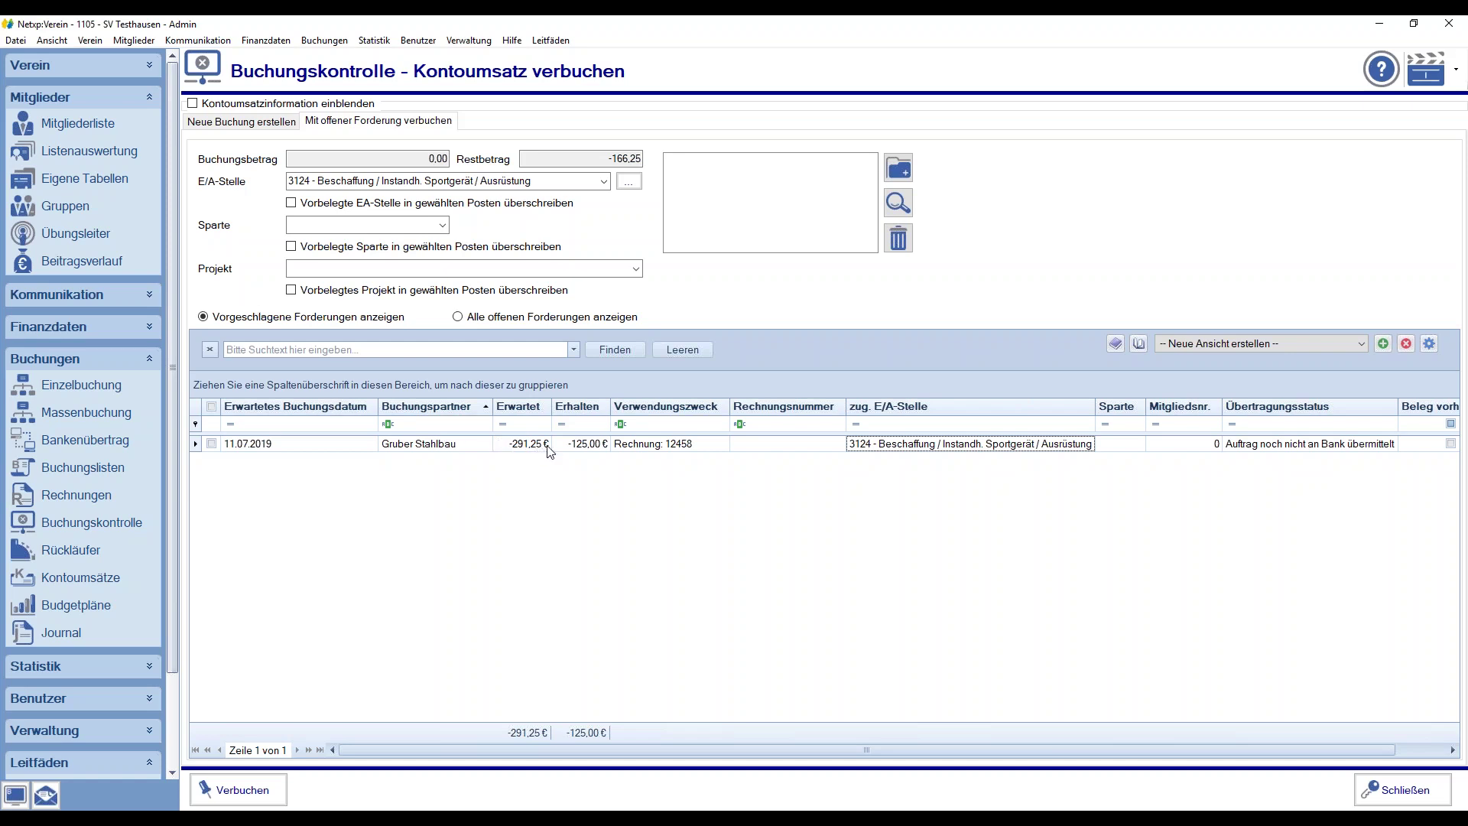
{"action": "left_click", "coordinate": [584, 445]}
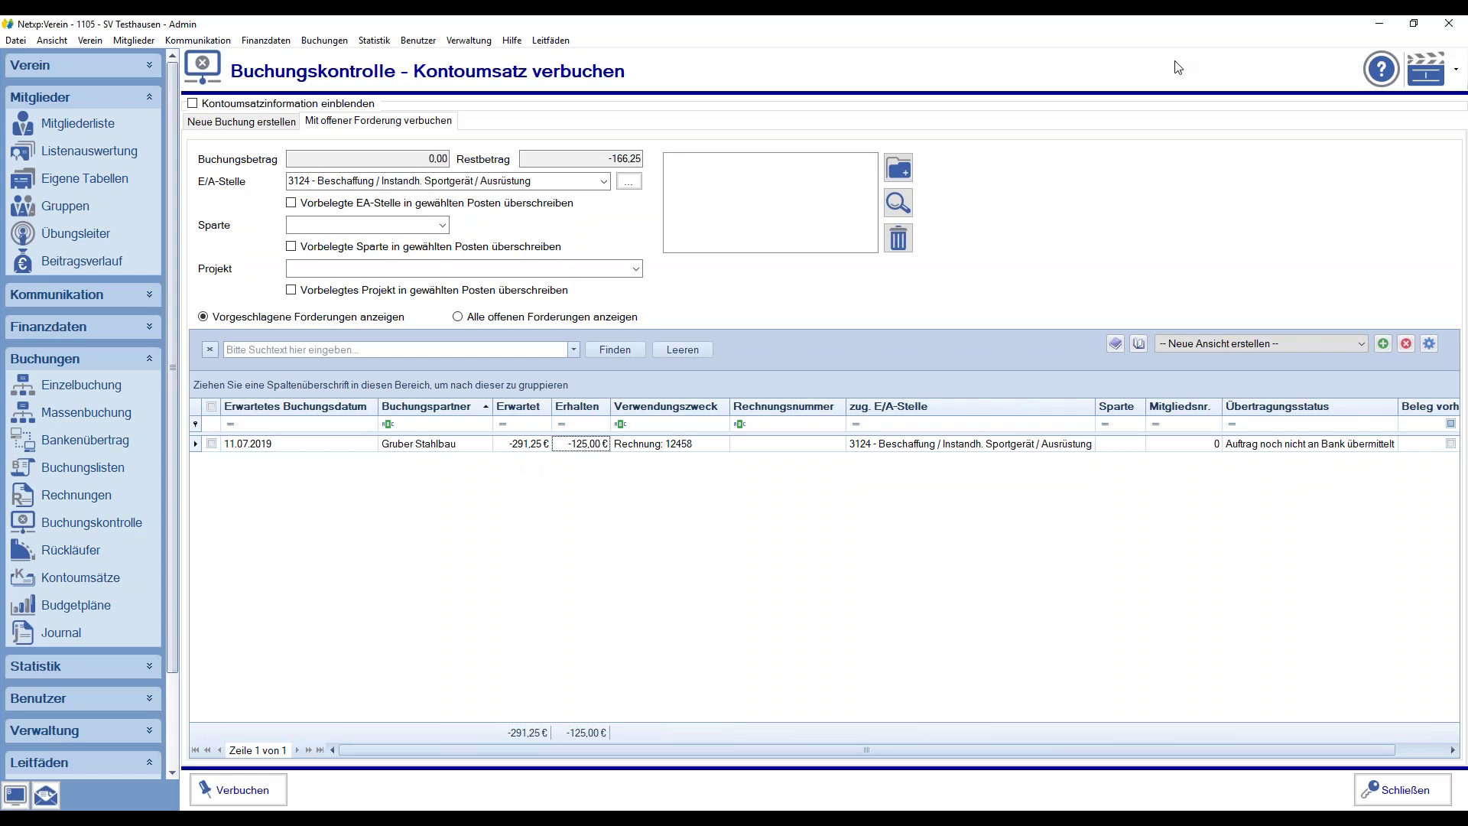
- Select the open Gruber Stahlbau claim for the remaining amount and assign E/A-Stelle 4420 - Beschriftung / Instandhaltung Werbebande from the advertising expenses
{"action": "left_click", "coordinate": [212, 443]}
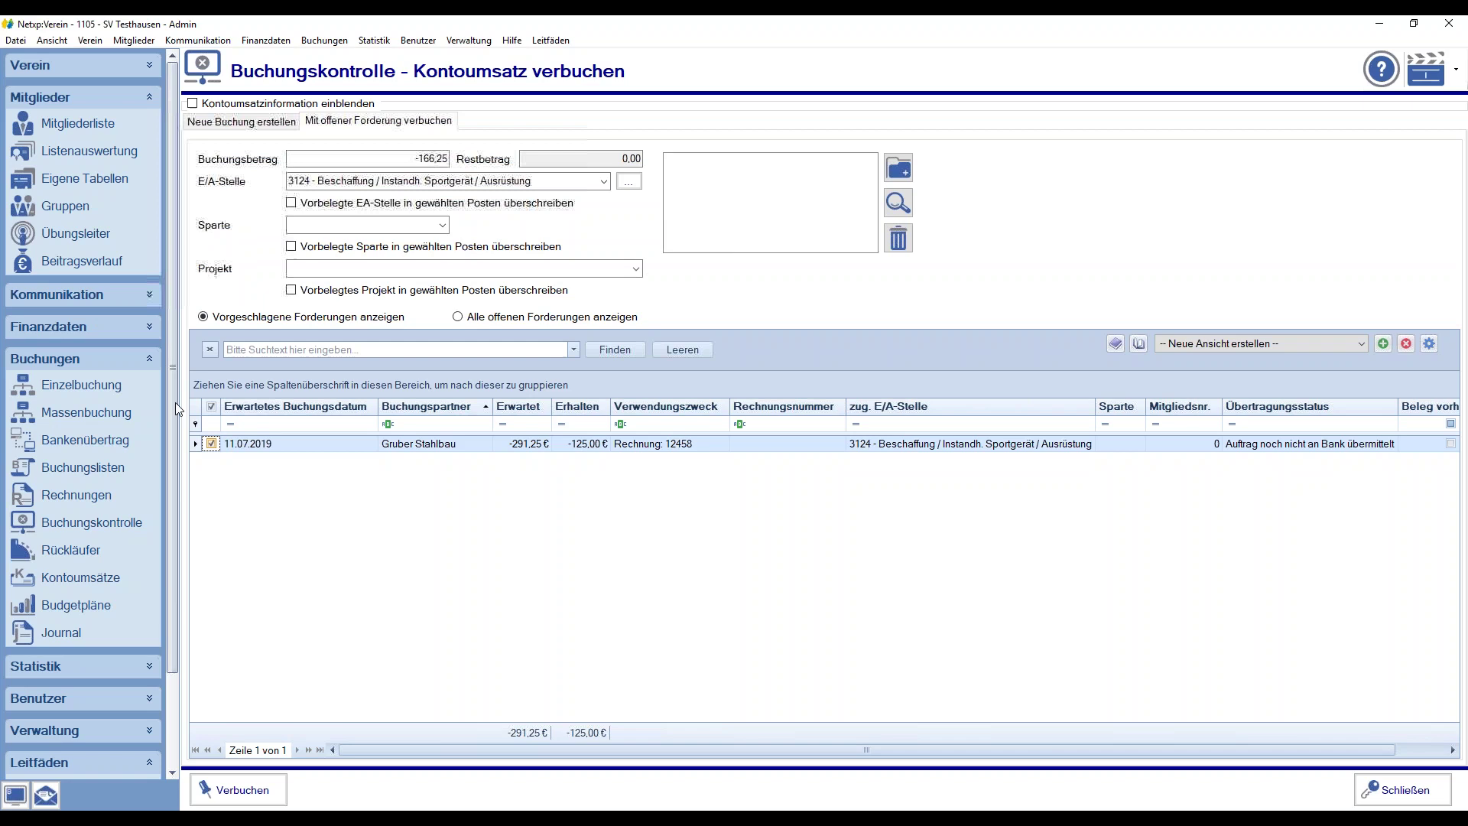
{"action": "left_click", "coordinate": [386, 158]}
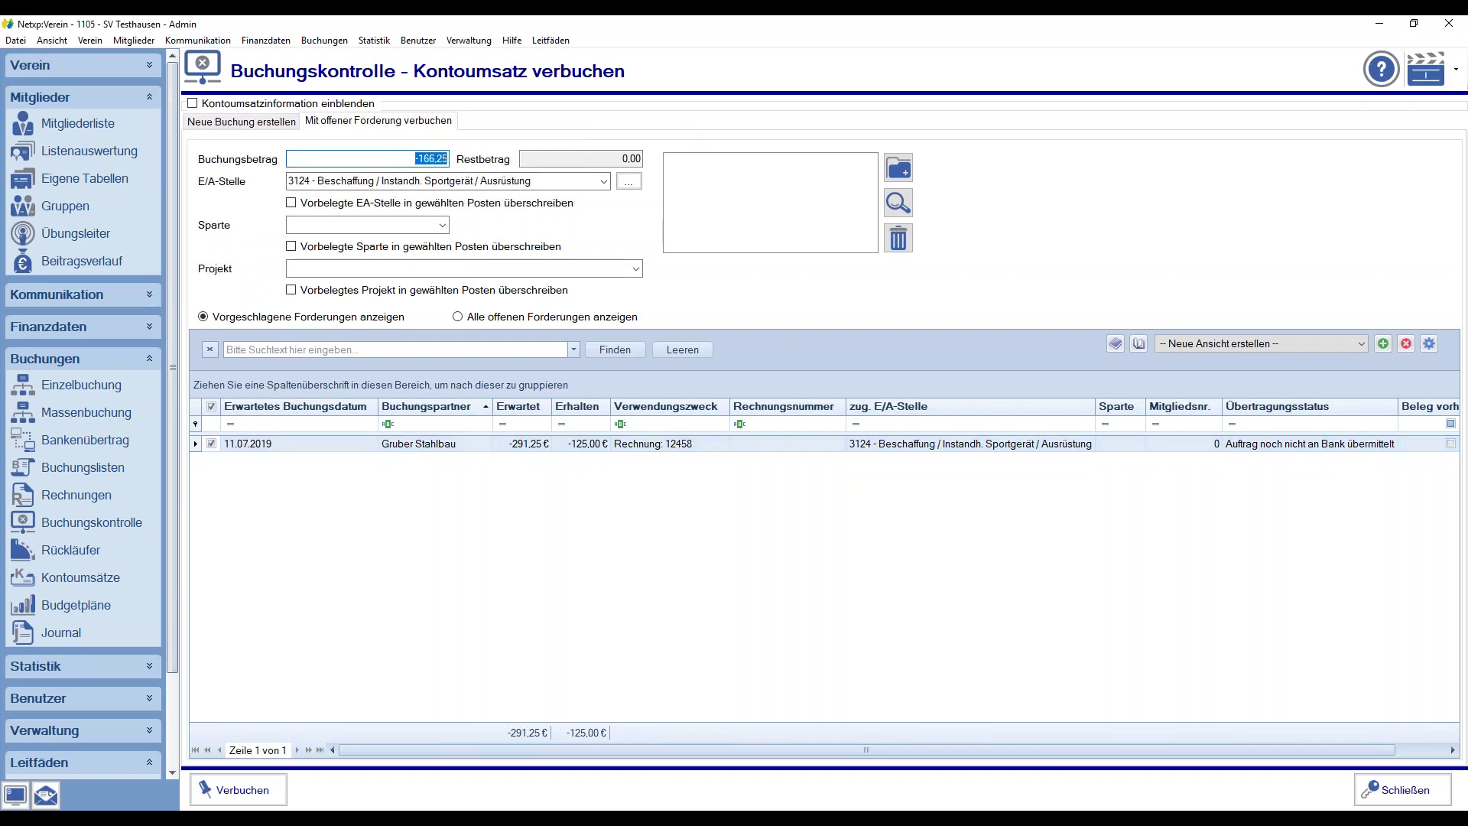
{"action": "left_click", "coordinate": [627, 184]}
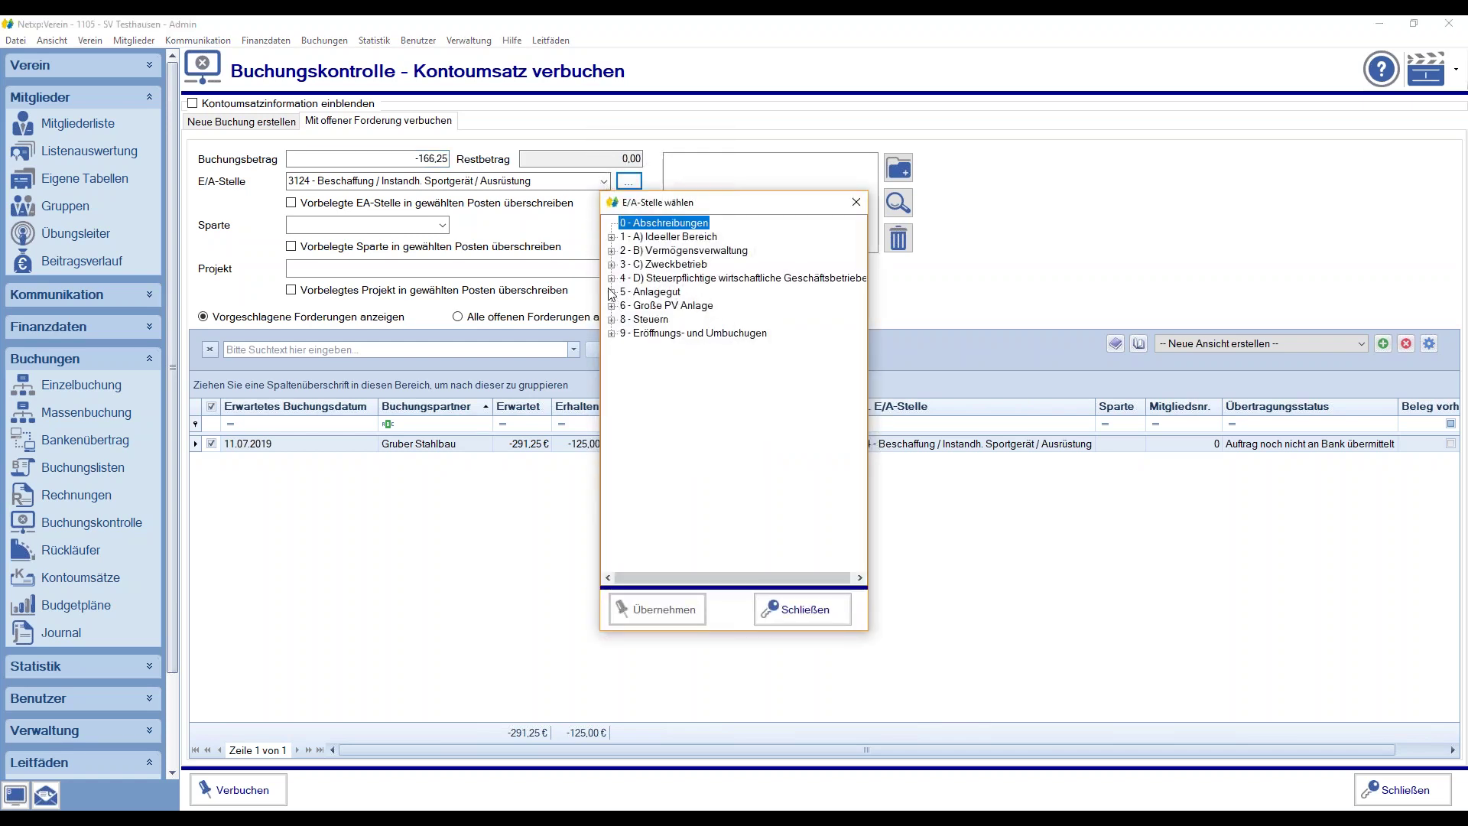
{"action": "left_click", "coordinate": [611, 278]}
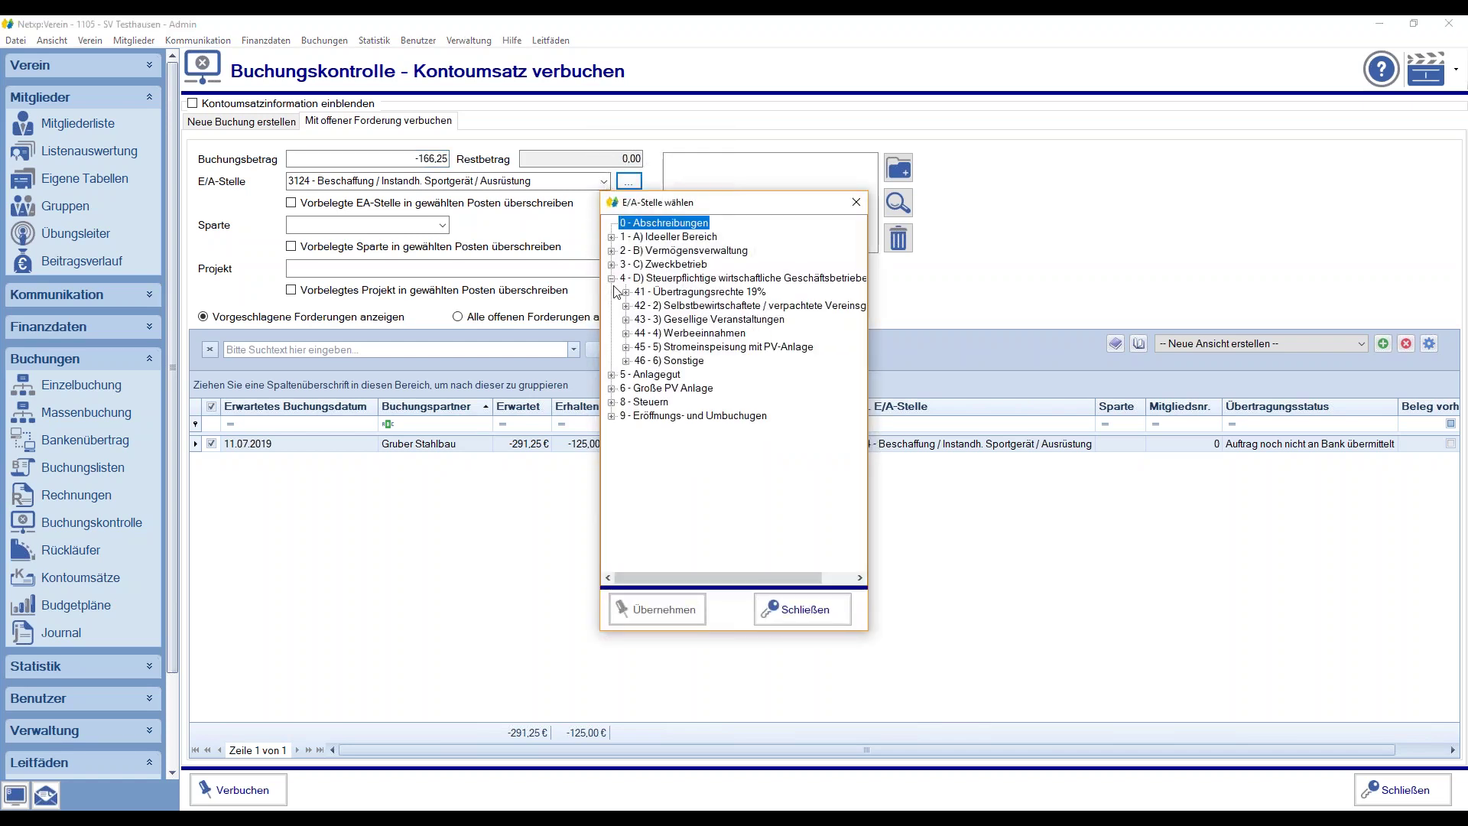
{"action": "left_click", "coordinate": [633, 334]}
{"action": "left_click", "coordinate": [641, 361]}
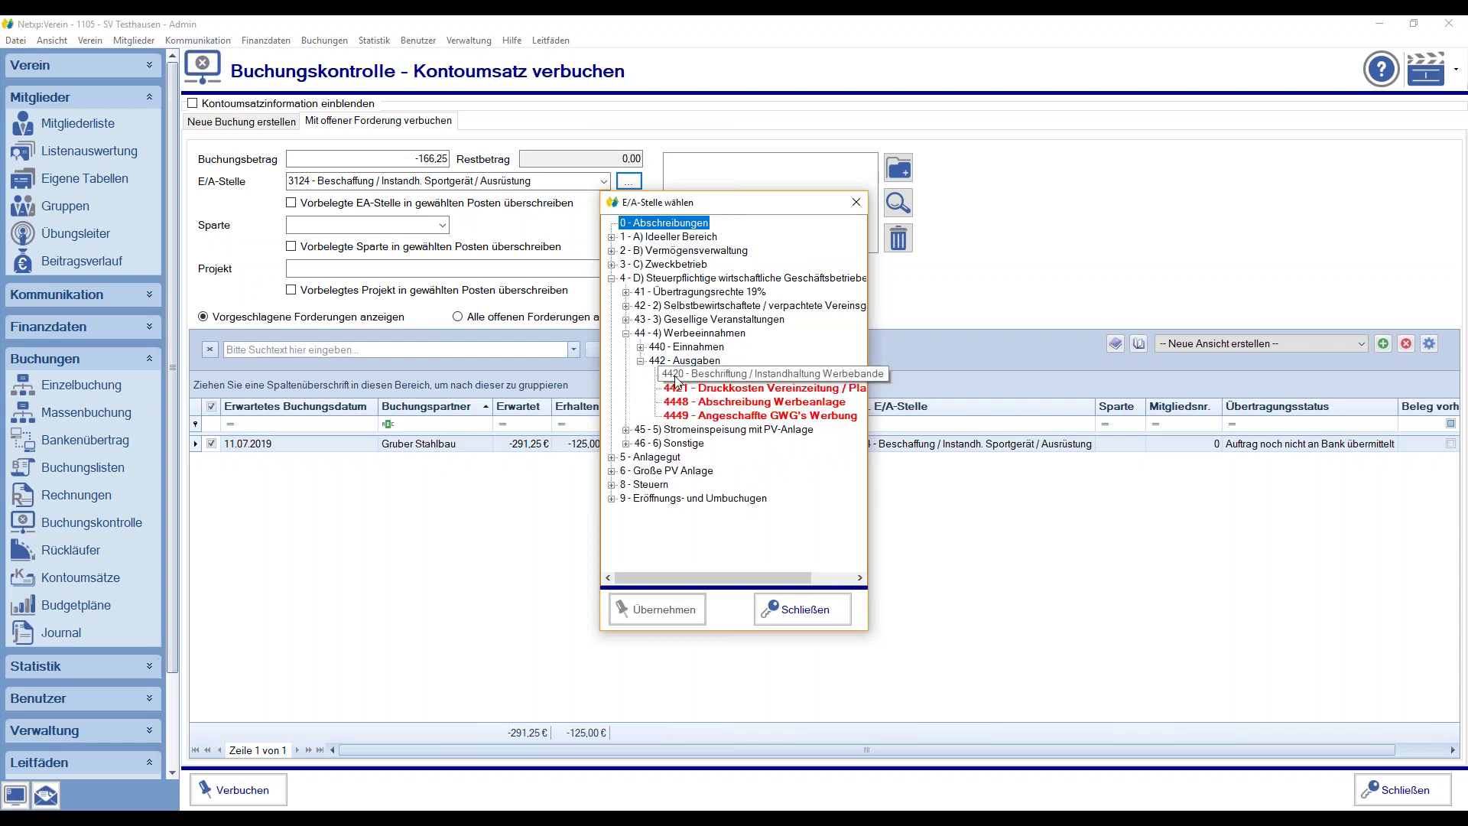
{"action": "left_click", "coordinate": [676, 377]}
{"action": "left_click", "coordinate": [631, 609]}
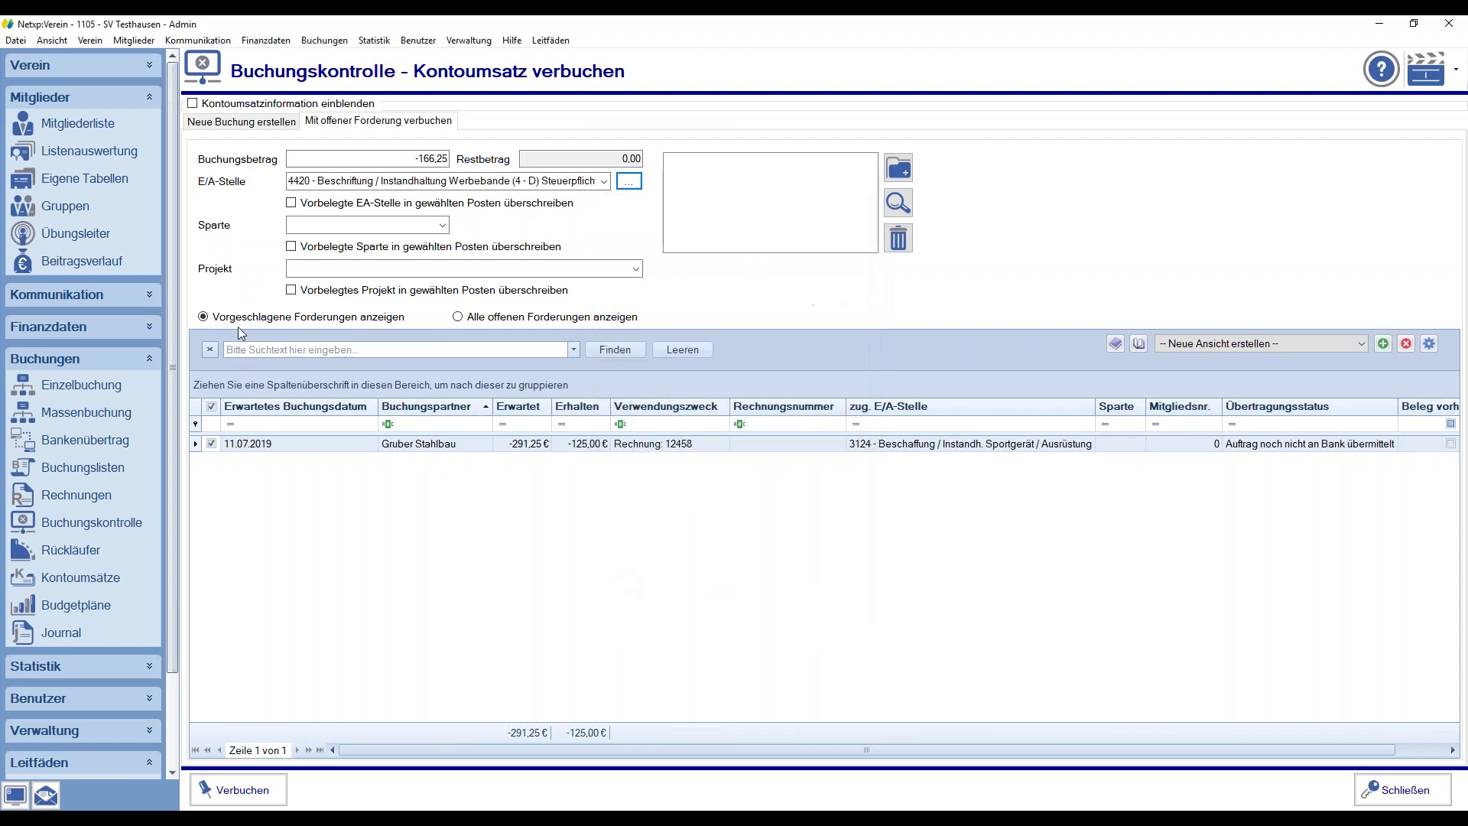
- Enable overwriting the preset E/A-Stelle in the selected items and post the remaining amount against the claim
{"action": "left_click", "coordinate": [290, 203]}
{"action": "left_click", "coordinate": [239, 790]}
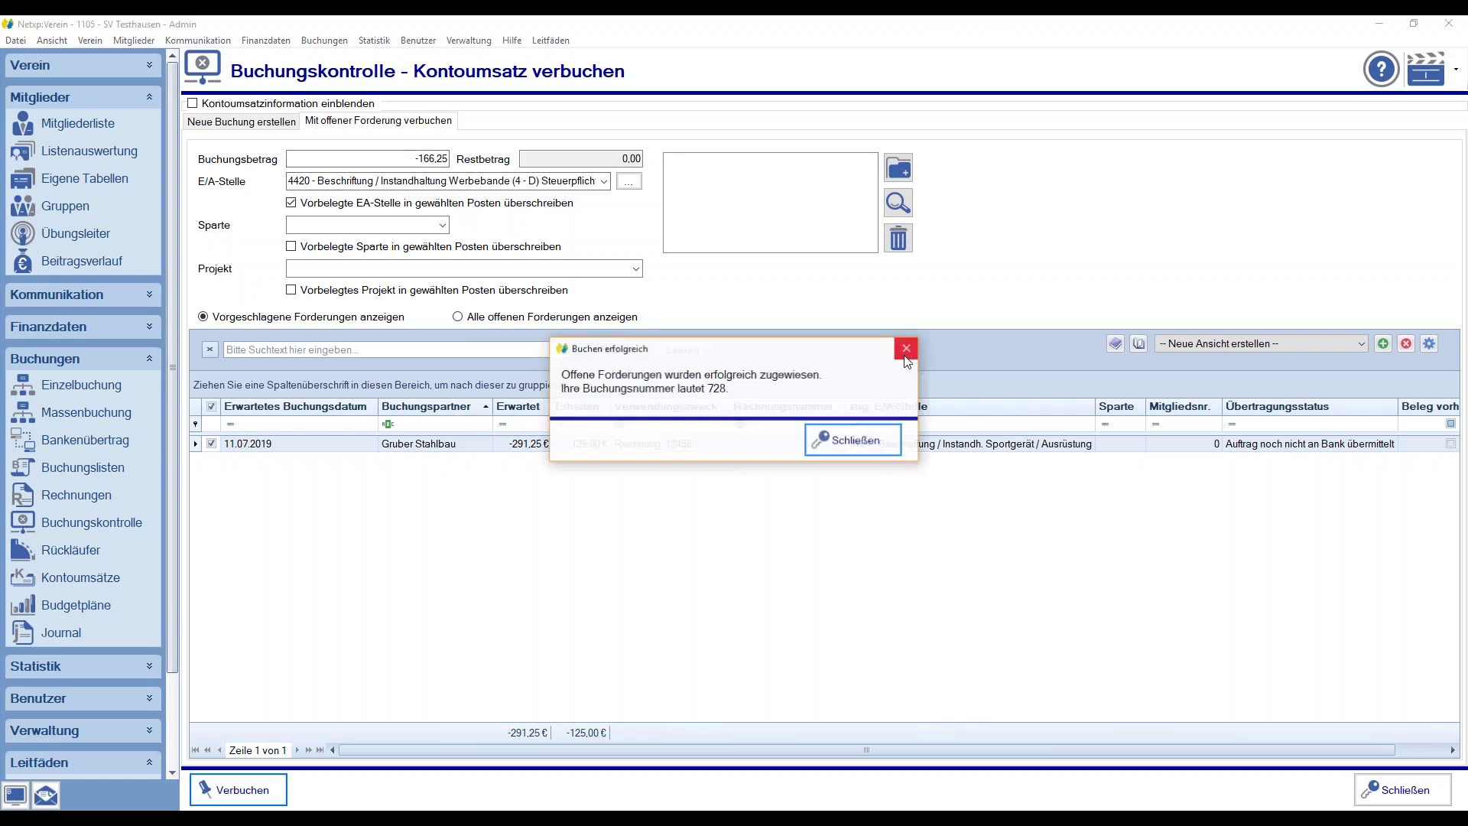
{"action": "left_click", "coordinate": [867, 440]}
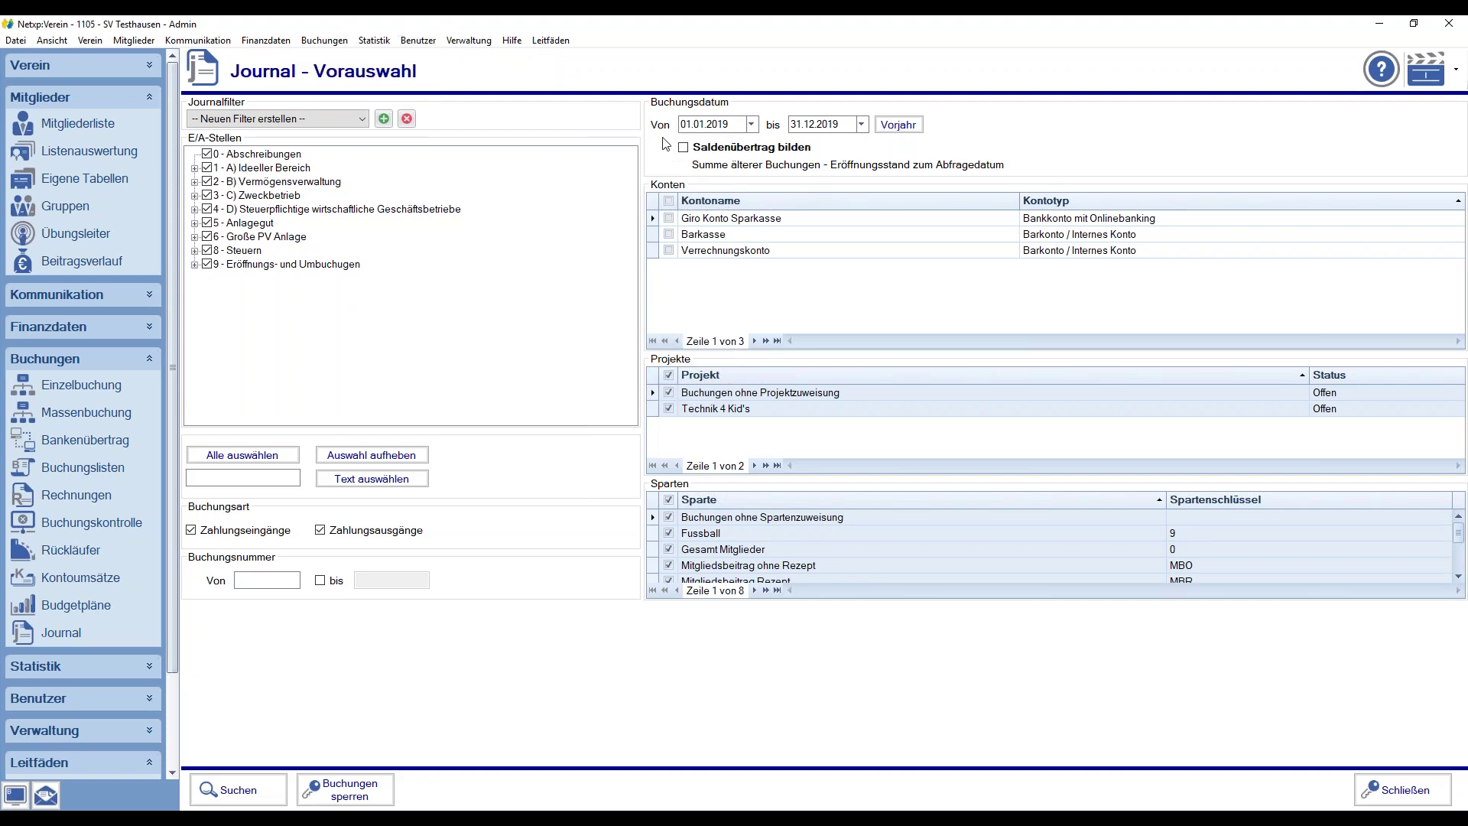
- List the 2019 journal bookings and check the amount and E/A-Stelle of the Gruber Stahlbau entry
{"action": "left_click", "coordinate": [229, 790]}
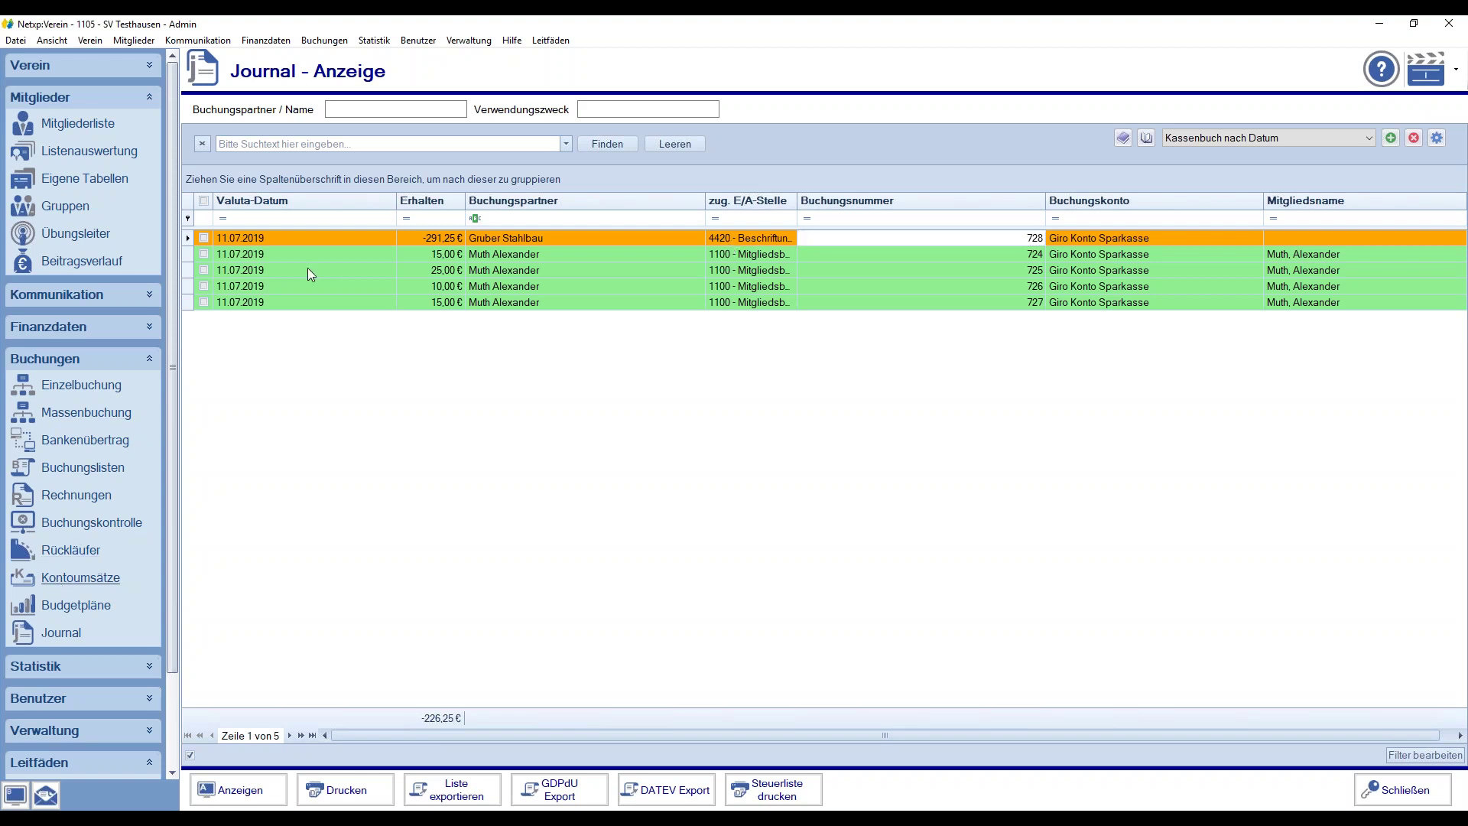
{"action": "double_click", "coordinate": [300, 236]}
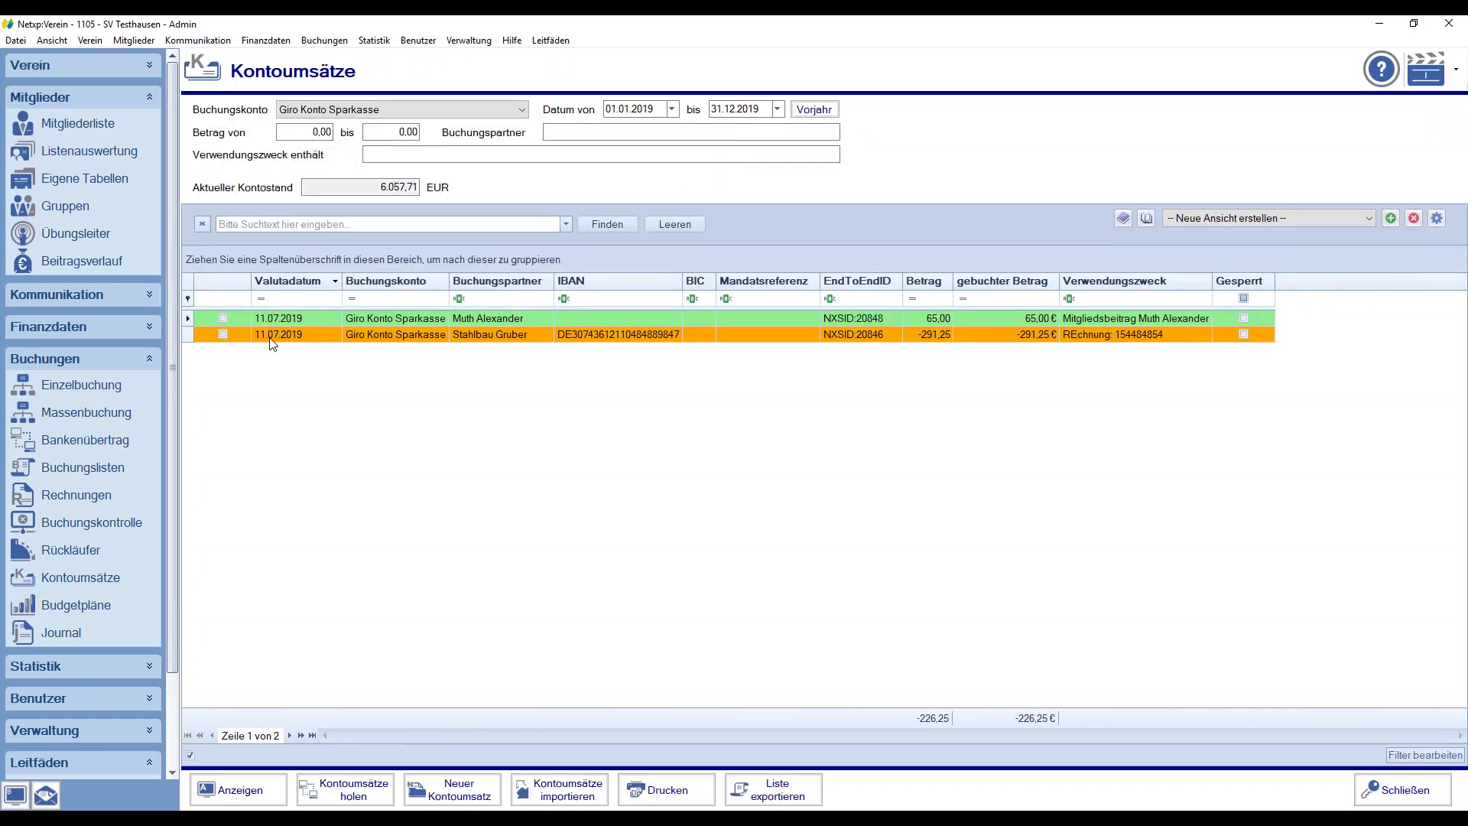
- Open the Stahlbau Gruber transaction's details in Kontoumsätze and cancel its booking assignment
{"action": "double_click", "coordinate": [318, 334]}
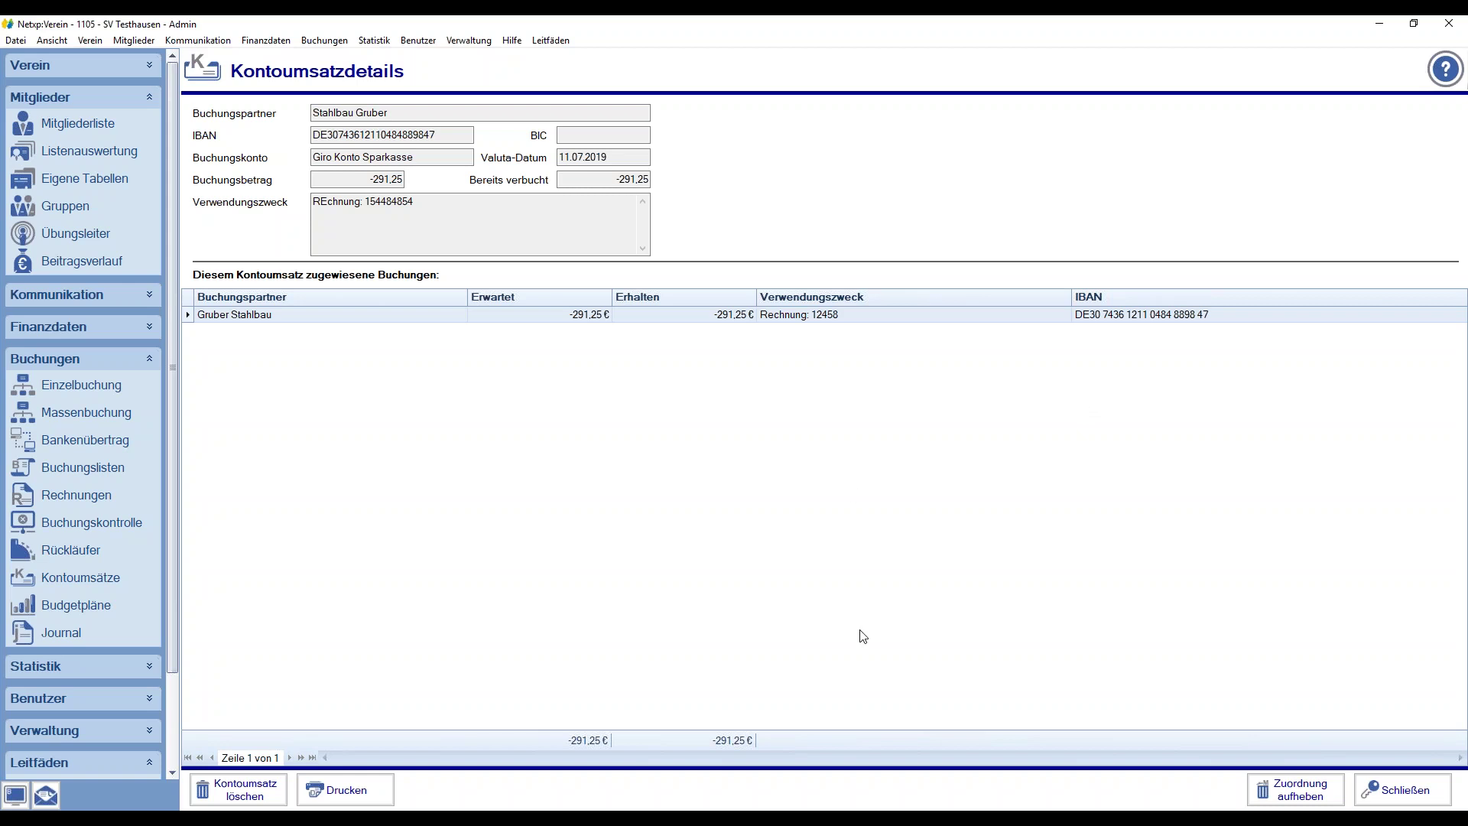
{"action": "left_click", "coordinate": [1297, 793]}
{"action": "left_click", "coordinate": [789, 476]}
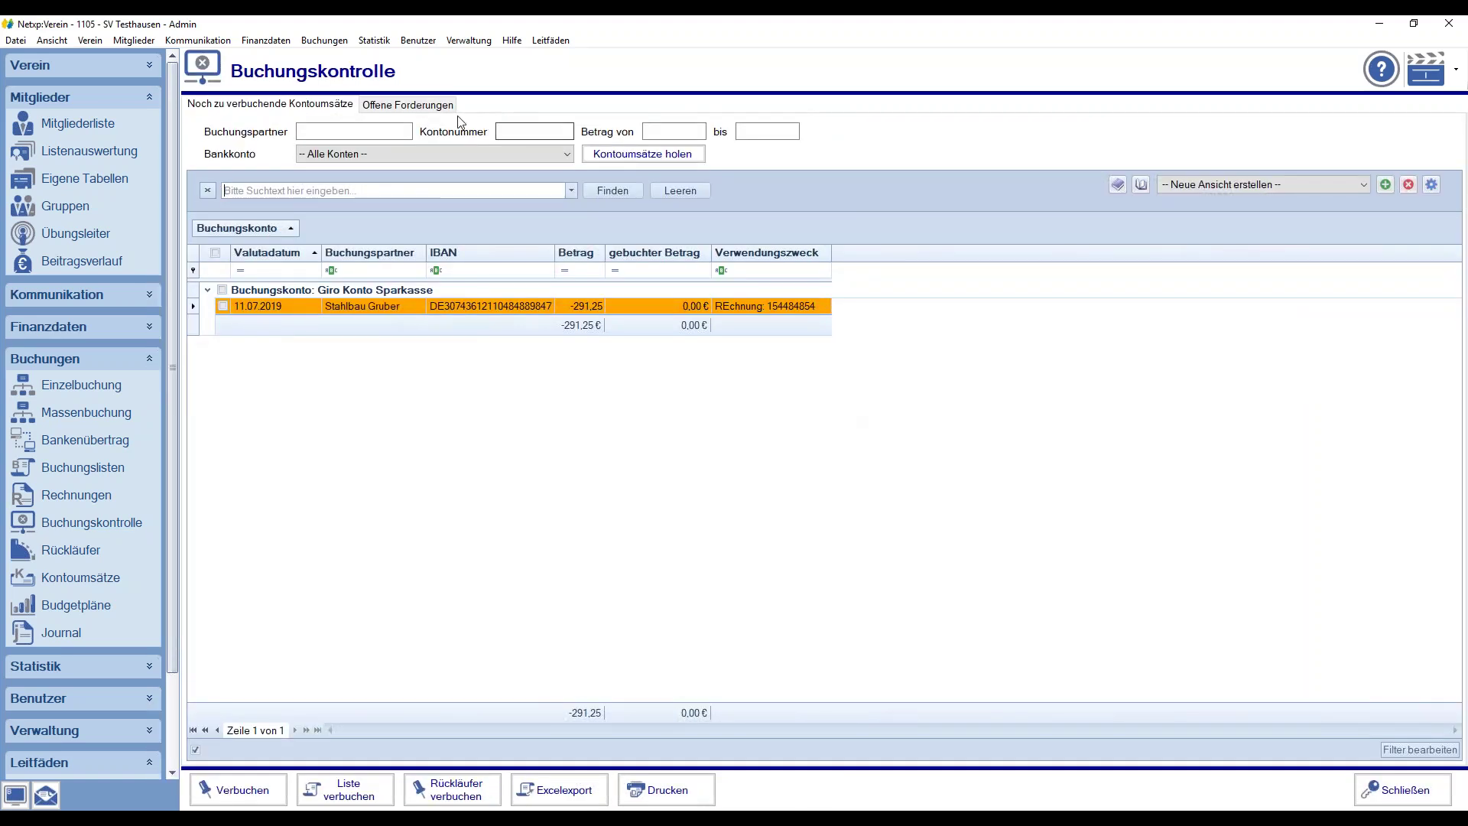
- Examine the Gruber Stahlbau entry's amounts, purpose and E/A-Stelle among the open claims in Buchungskontrolle
{"action": "left_click", "coordinate": [417, 108]}
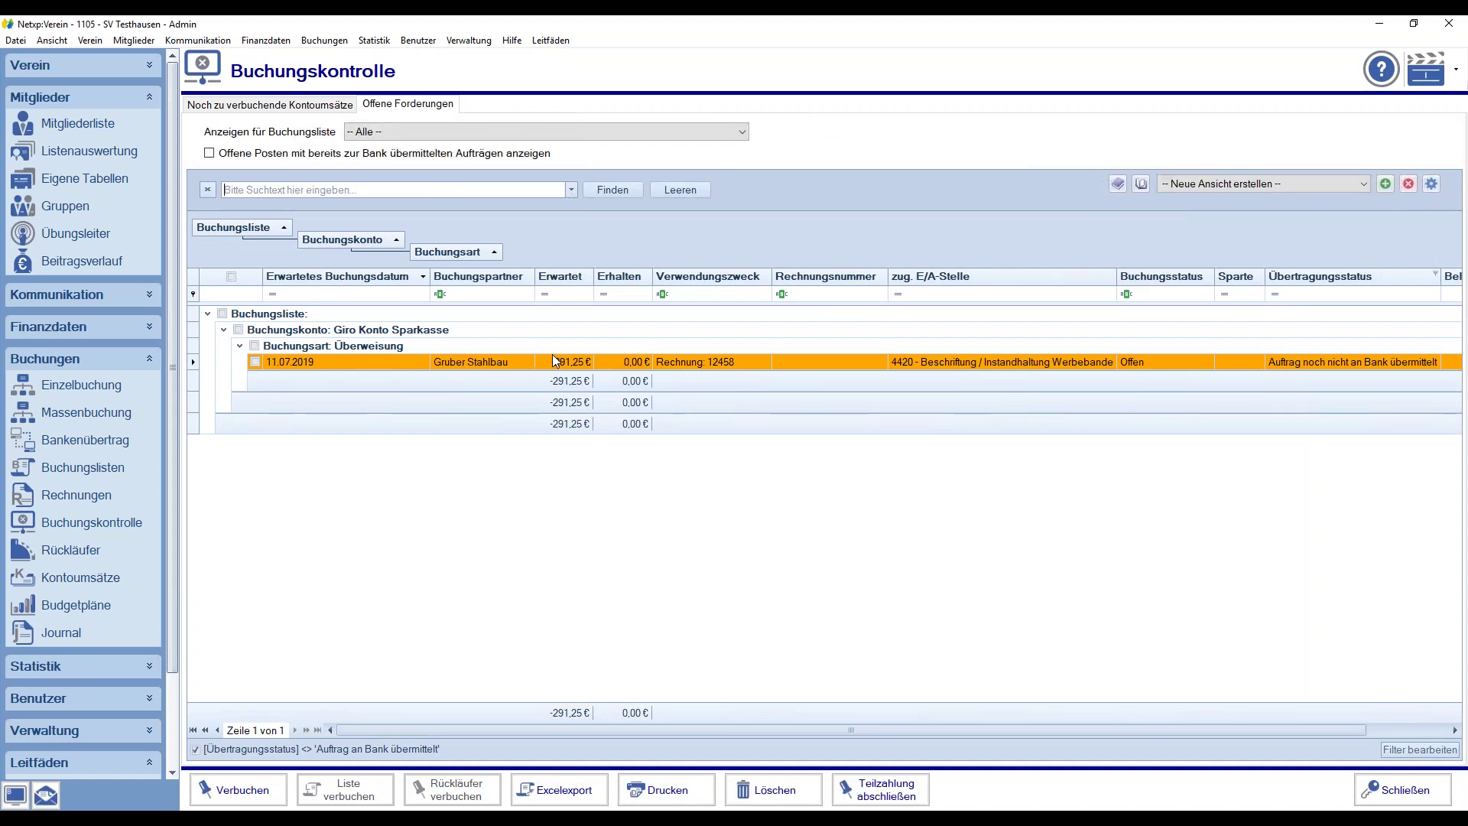
{"action": "left_click", "coordinate": [913, 356]}
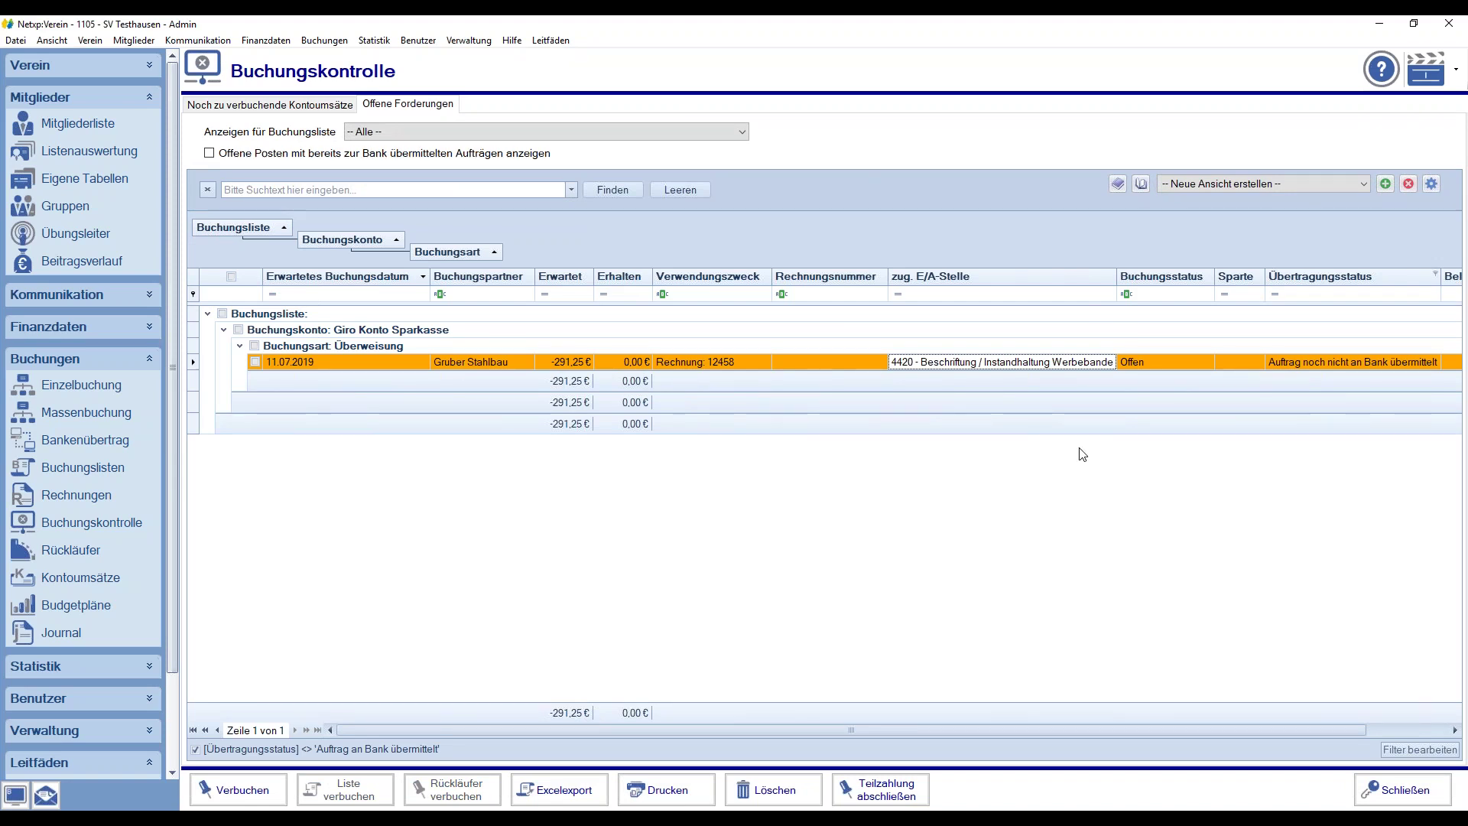
{"action": "left_click", "coordinate": [735, 362]}
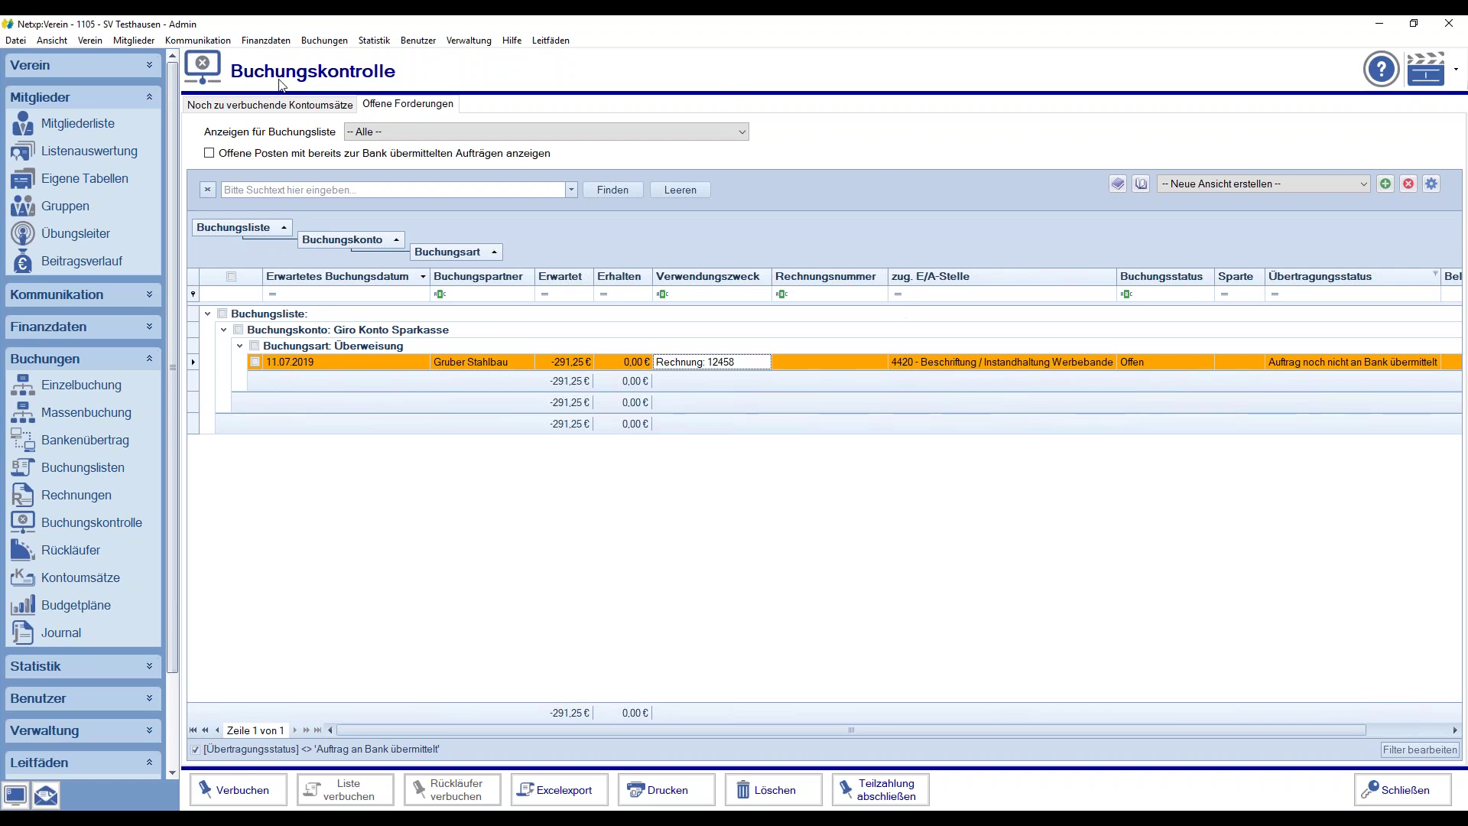
- Open the unposted Stahlbau Gruber transaction for posting and switch from the open claim to creating a new booking
{"action": "left_click", "coordinate": [294, 106]}
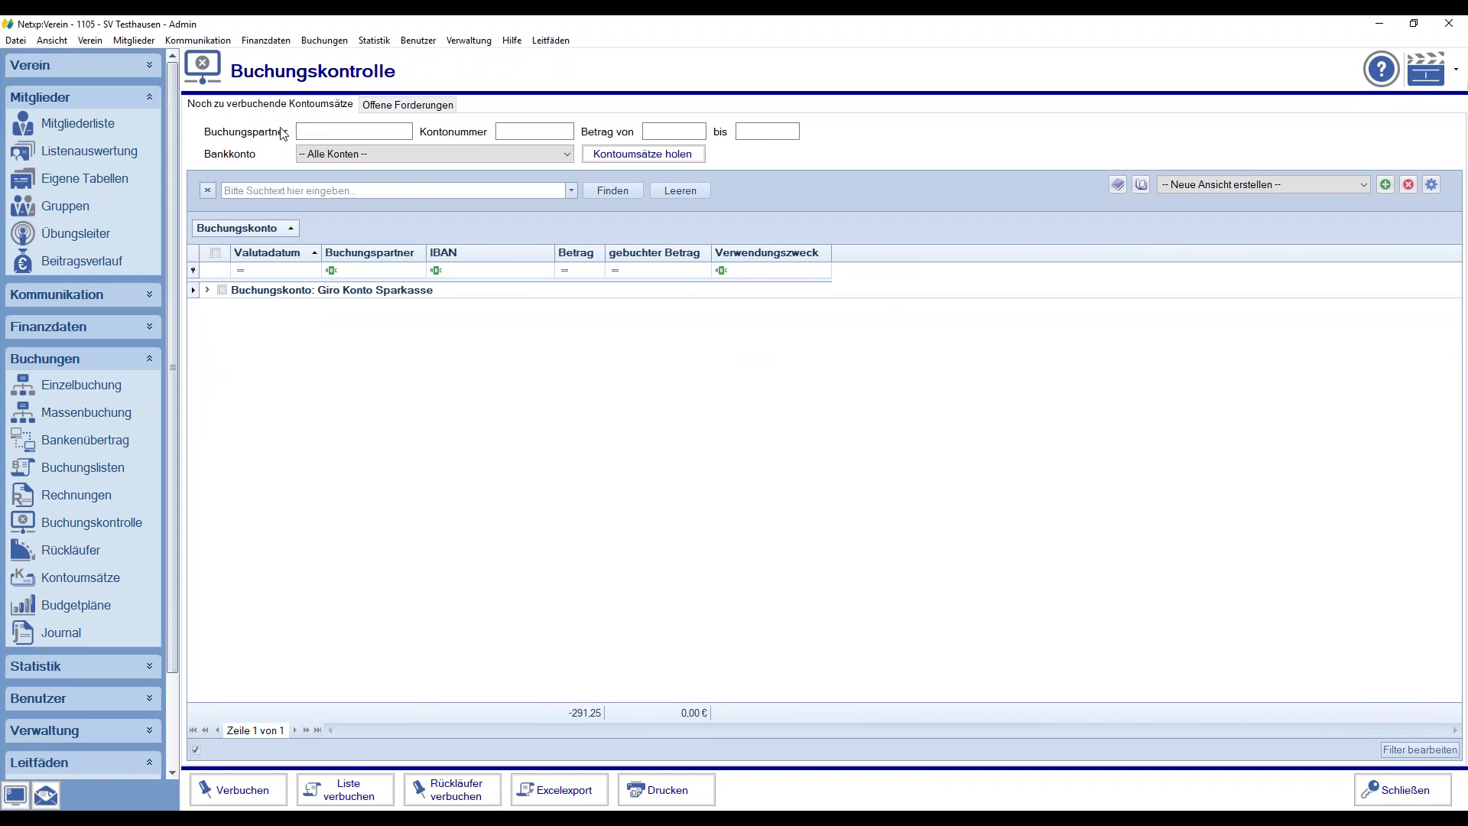
{"action": "left_click", "coordinate": [205, 290]}
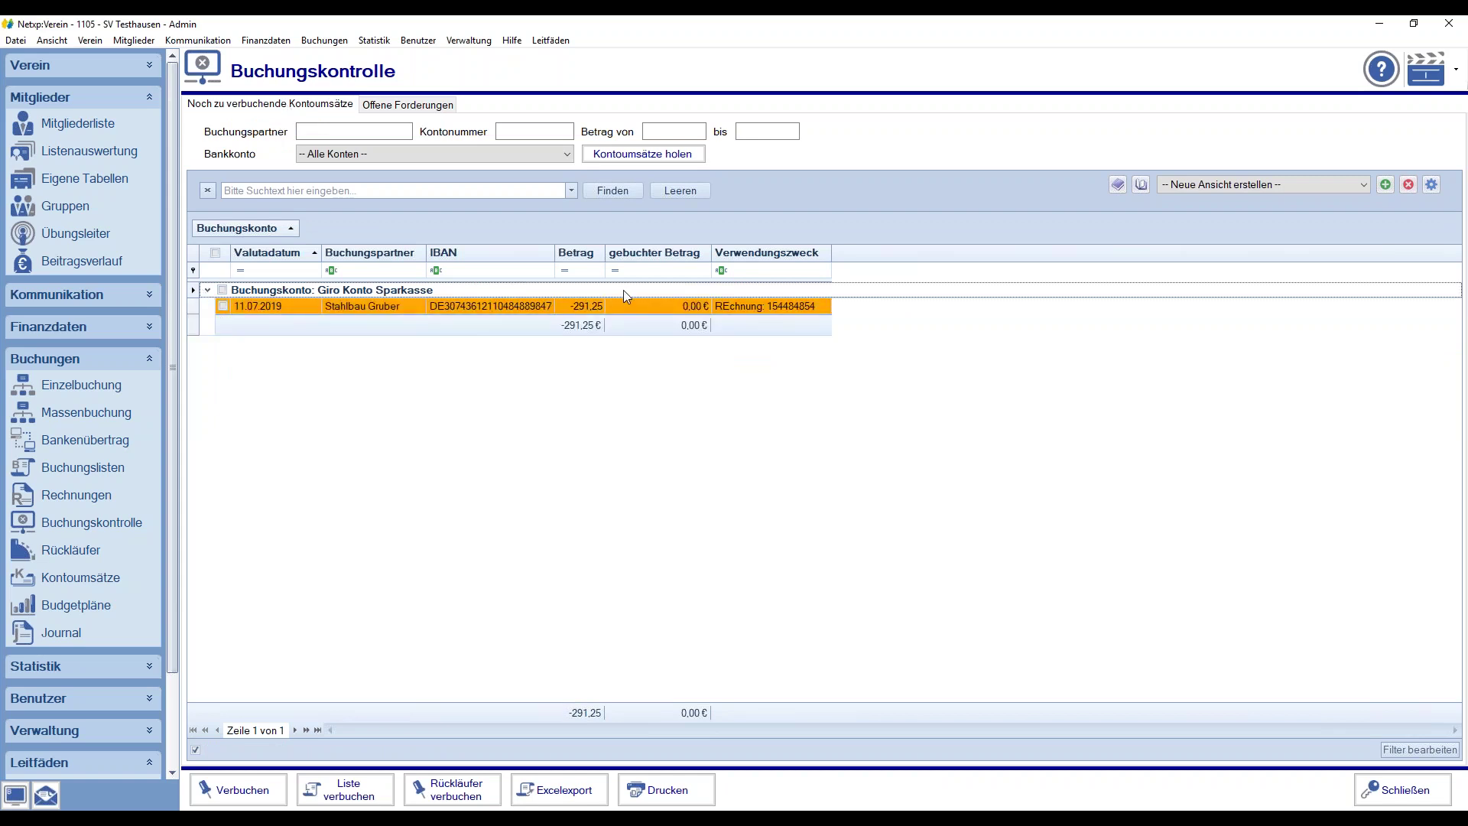
{"action": "left_click", "coordinate": [223, 305]}
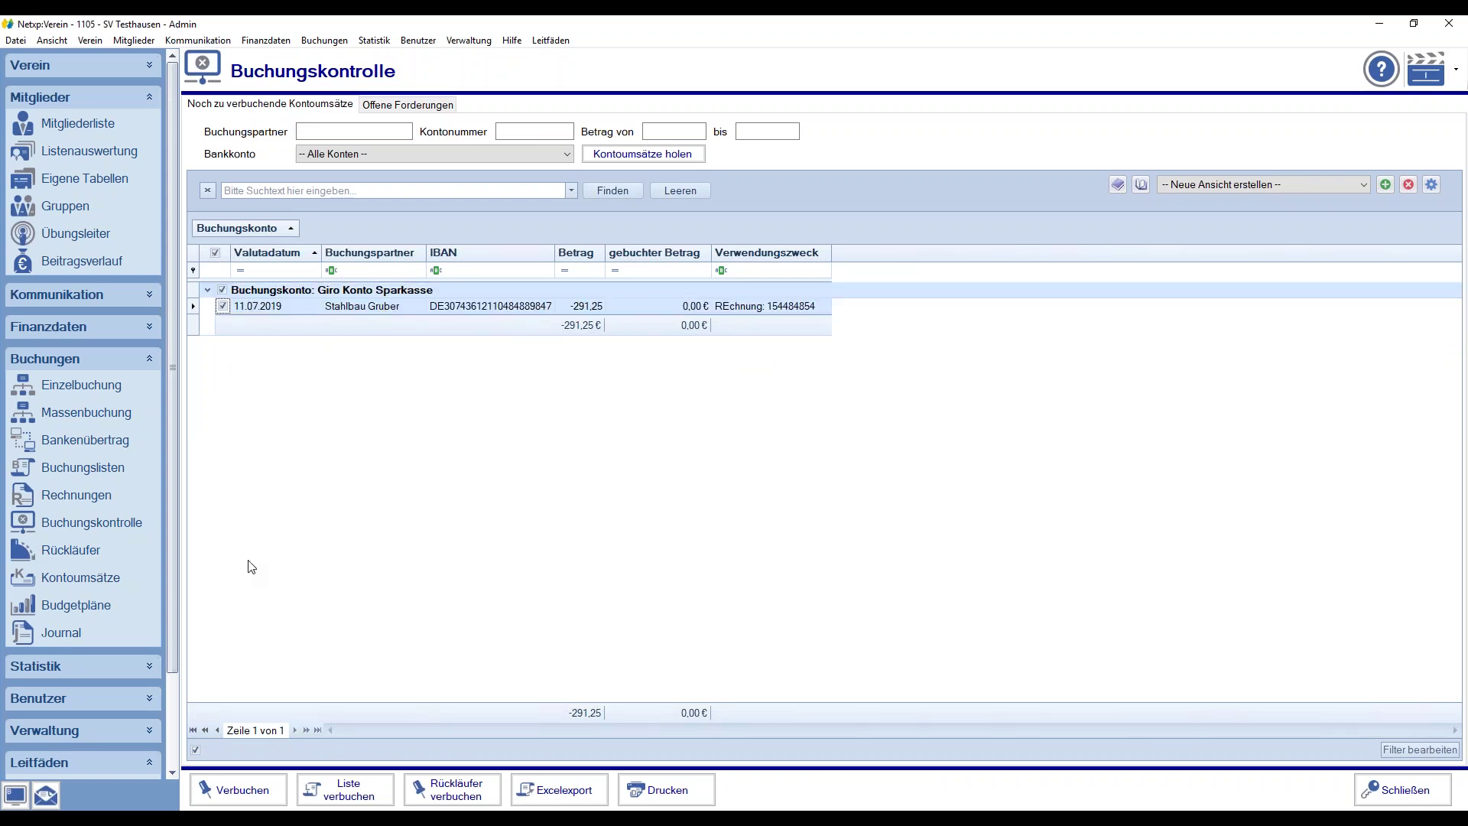
{"action": "left_click", "coordinate": [240, 795]}
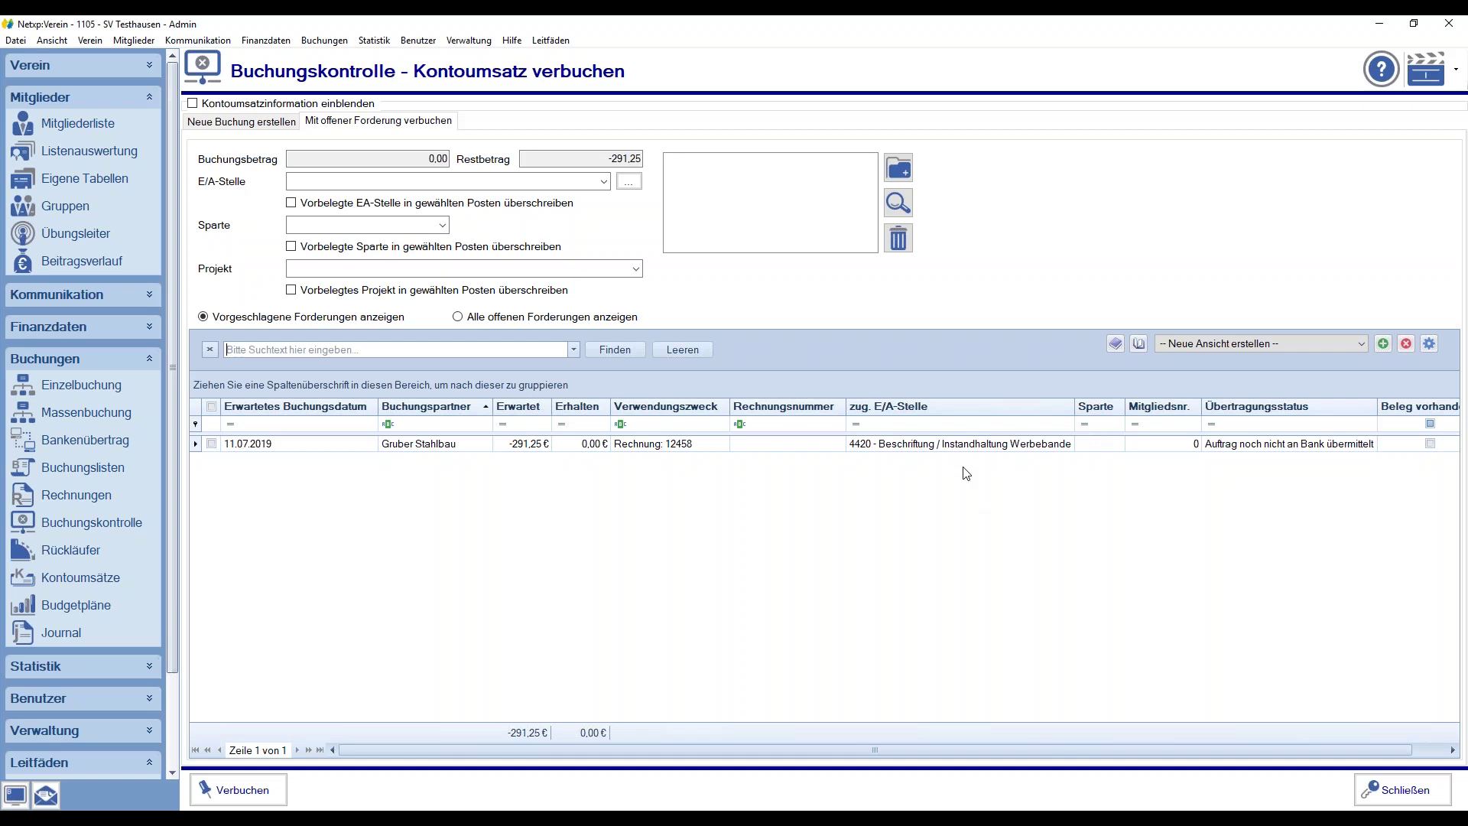
{"action": "left_click", "coordinate": [929, 447]}
{"action": "left_click", "coordinate": [192, 125]}
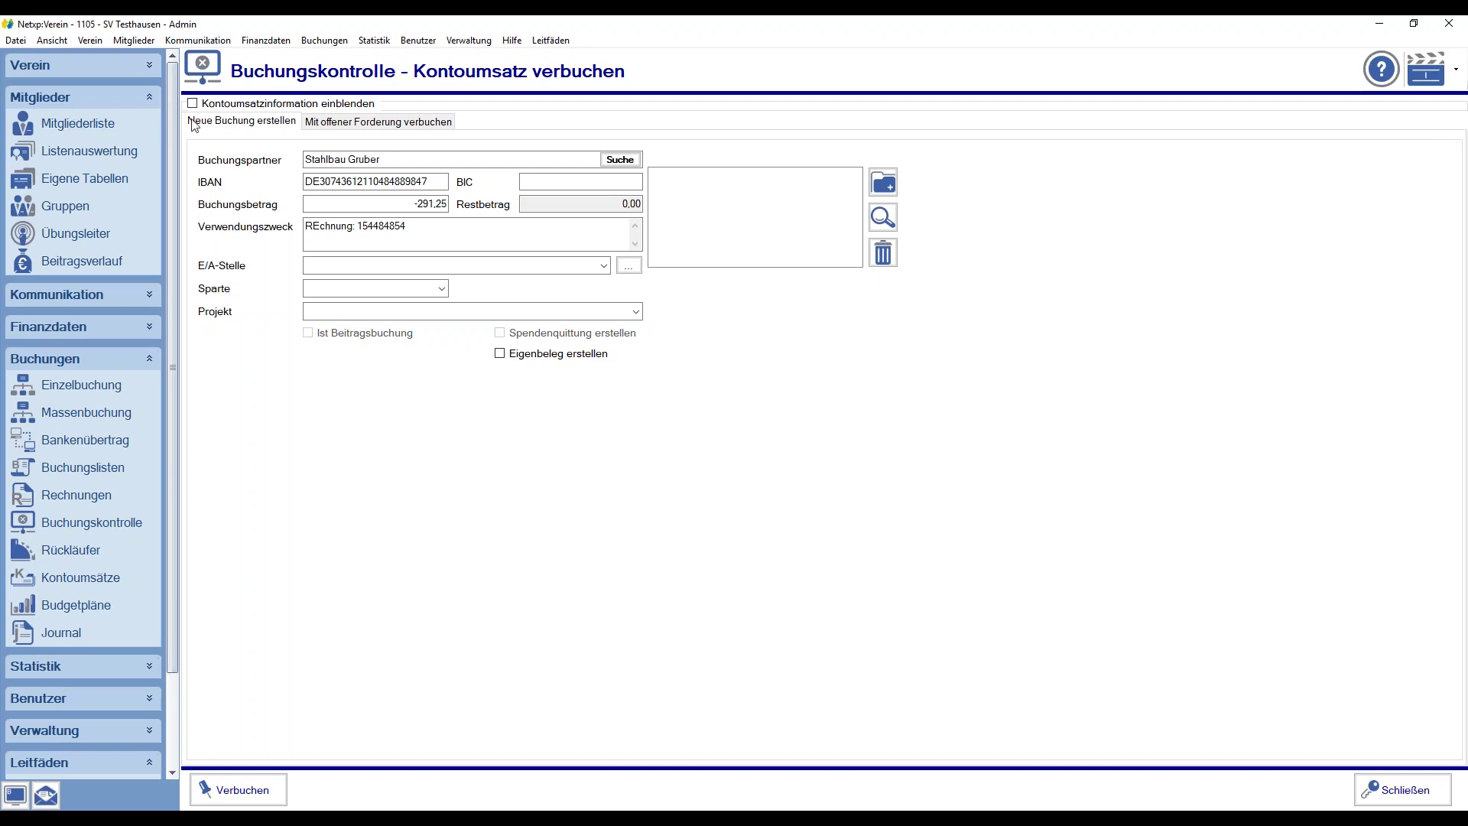
- Assign E/A-Stelle 3124 - Beschaffung / Instandh. Sportgerät / Ausrüstung from the Zweckbetrieb expenses to the new booking
{"action": "left_click", "coordinate": [629, 266]}
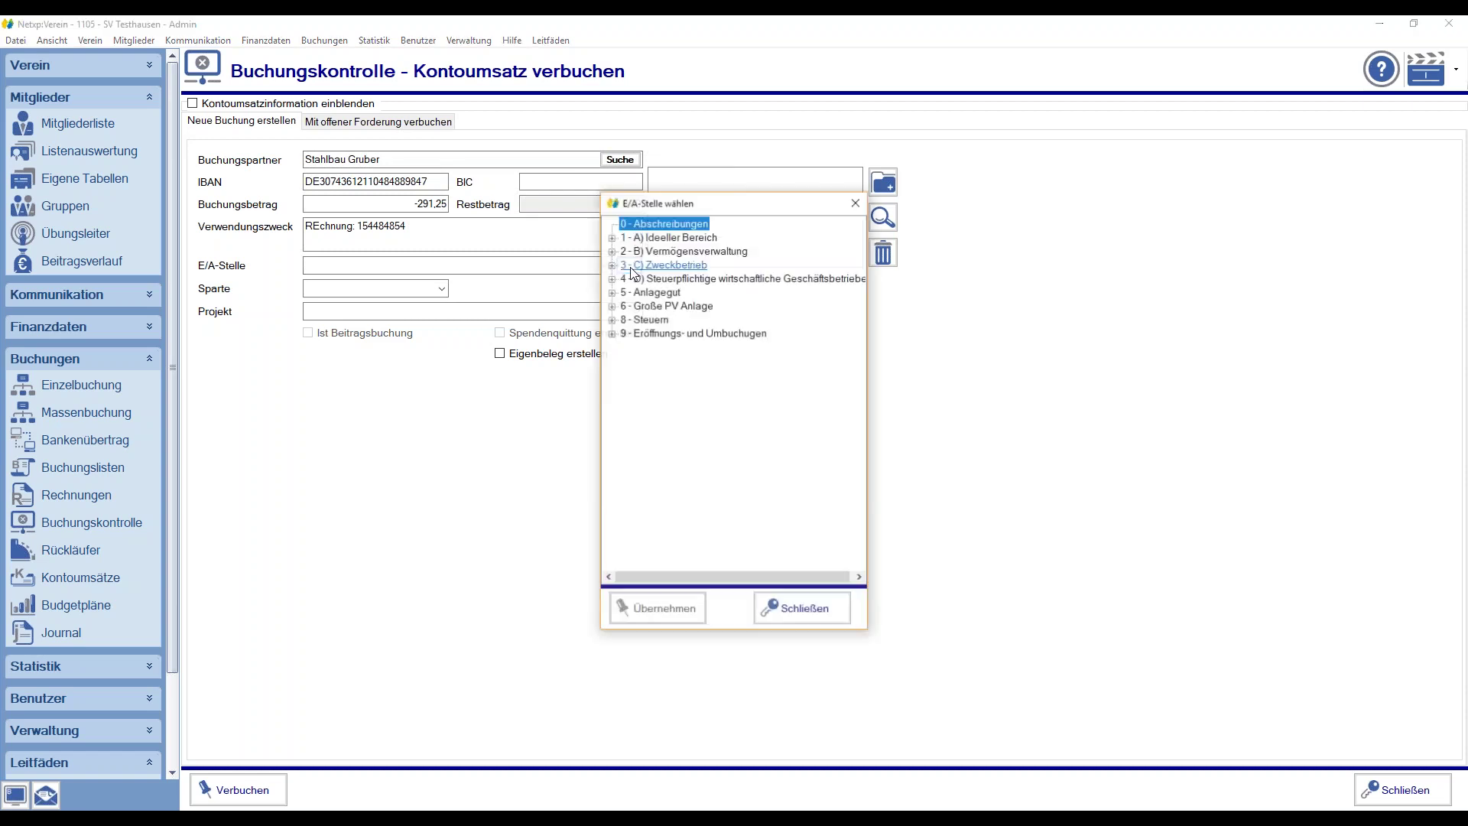
{"action": "left_click_drag", "start_coordinate": [631, 203], "coordinate": [721, 153]}
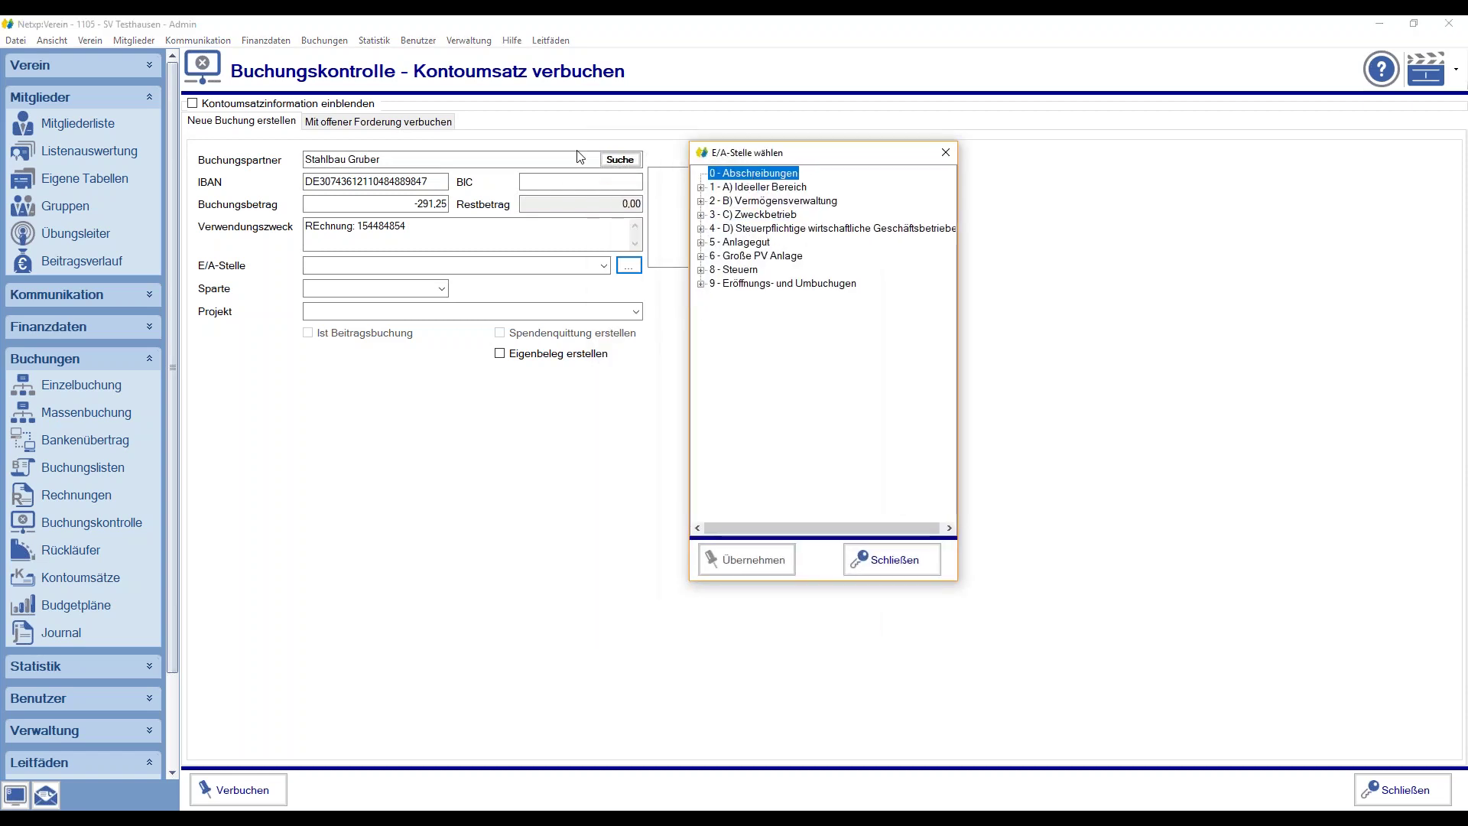
{"action": "left_click", "coordinate": [700, 215]}
{"action": "left_click", "coordinate": [715, 242]}
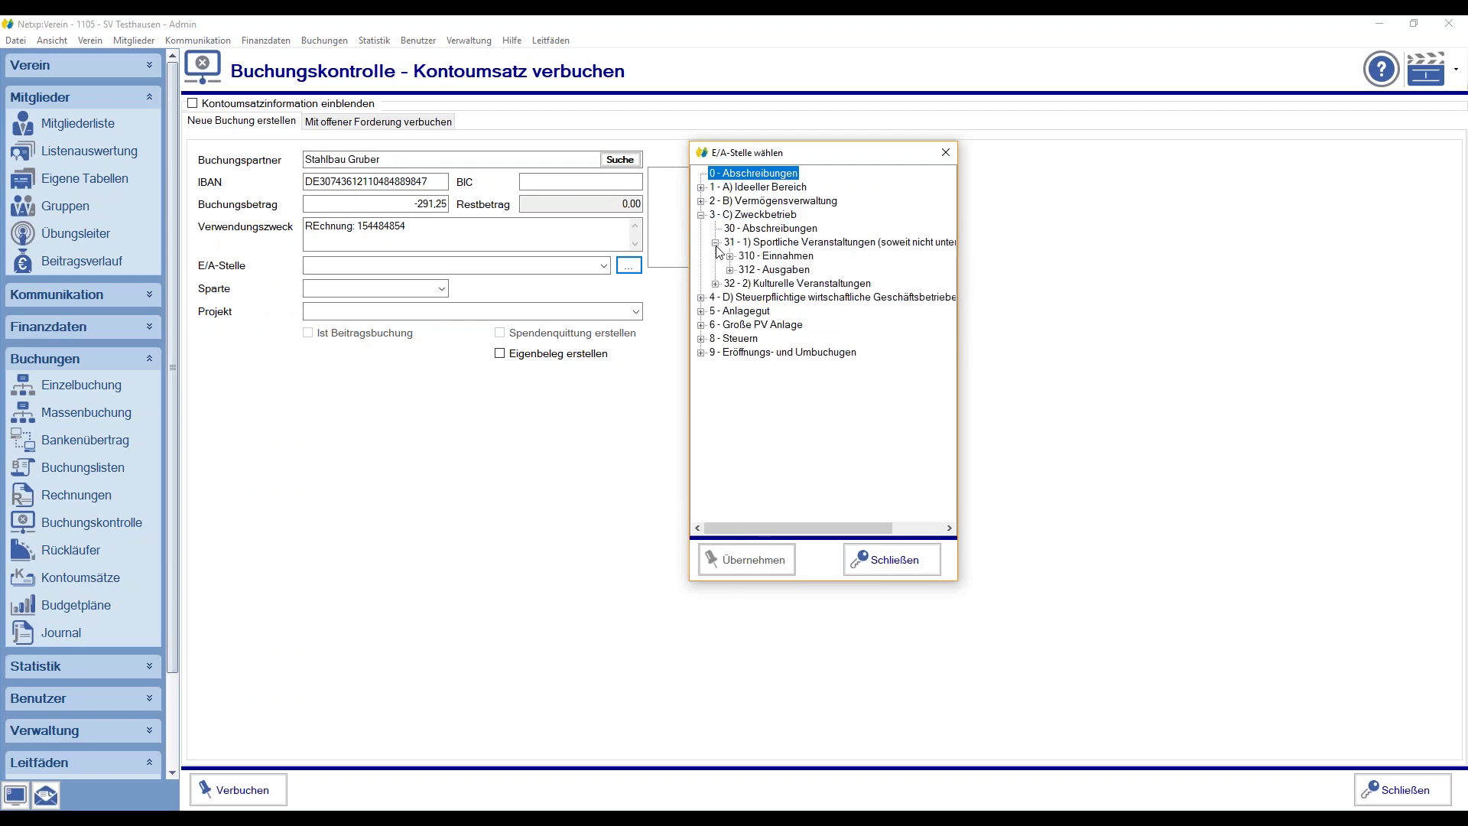
{"action": "left_click", "coordinate": [730, 270]}
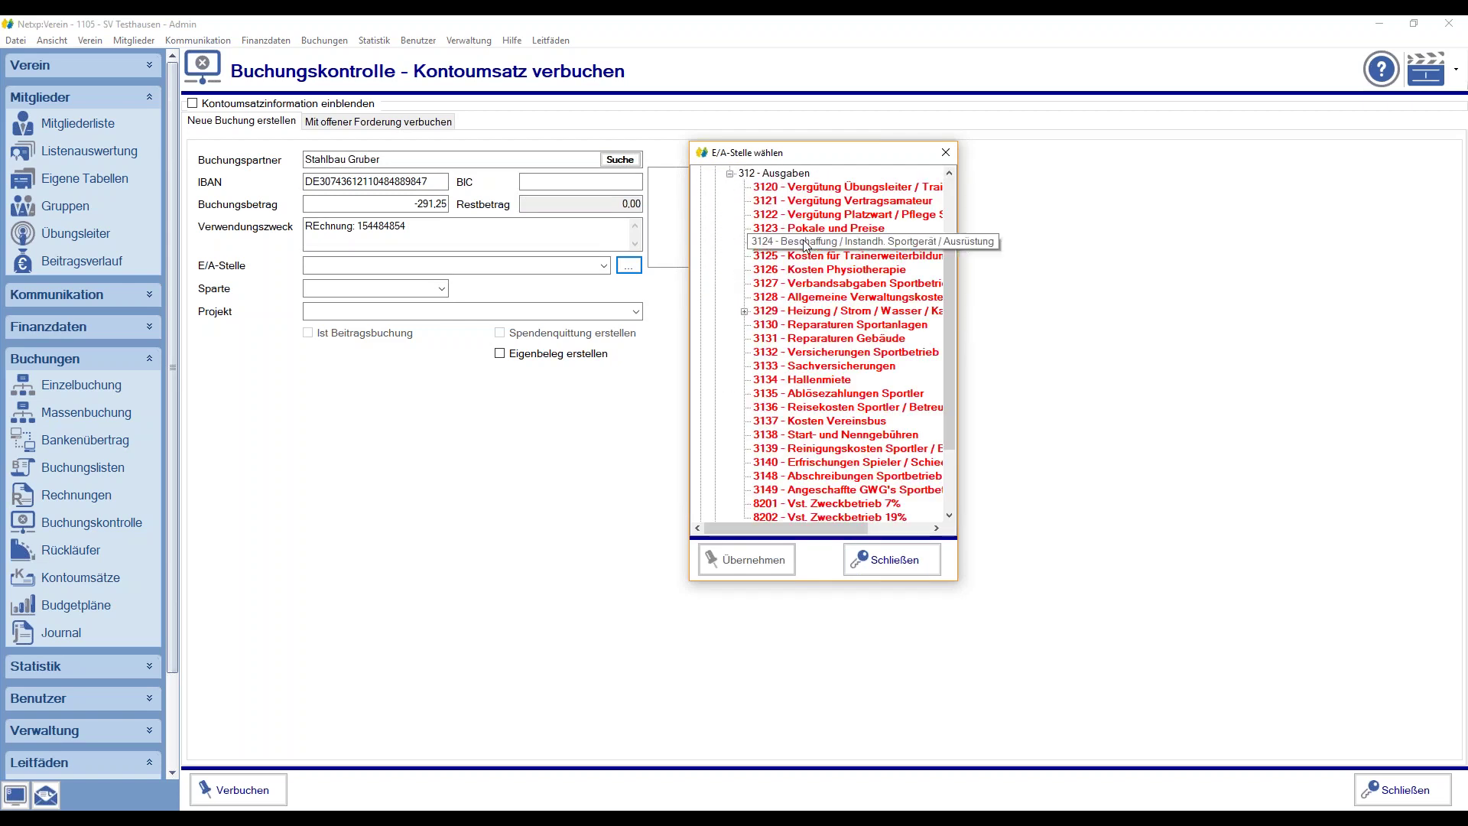
{"action": "left_click", "coordinate": [804, 243]}
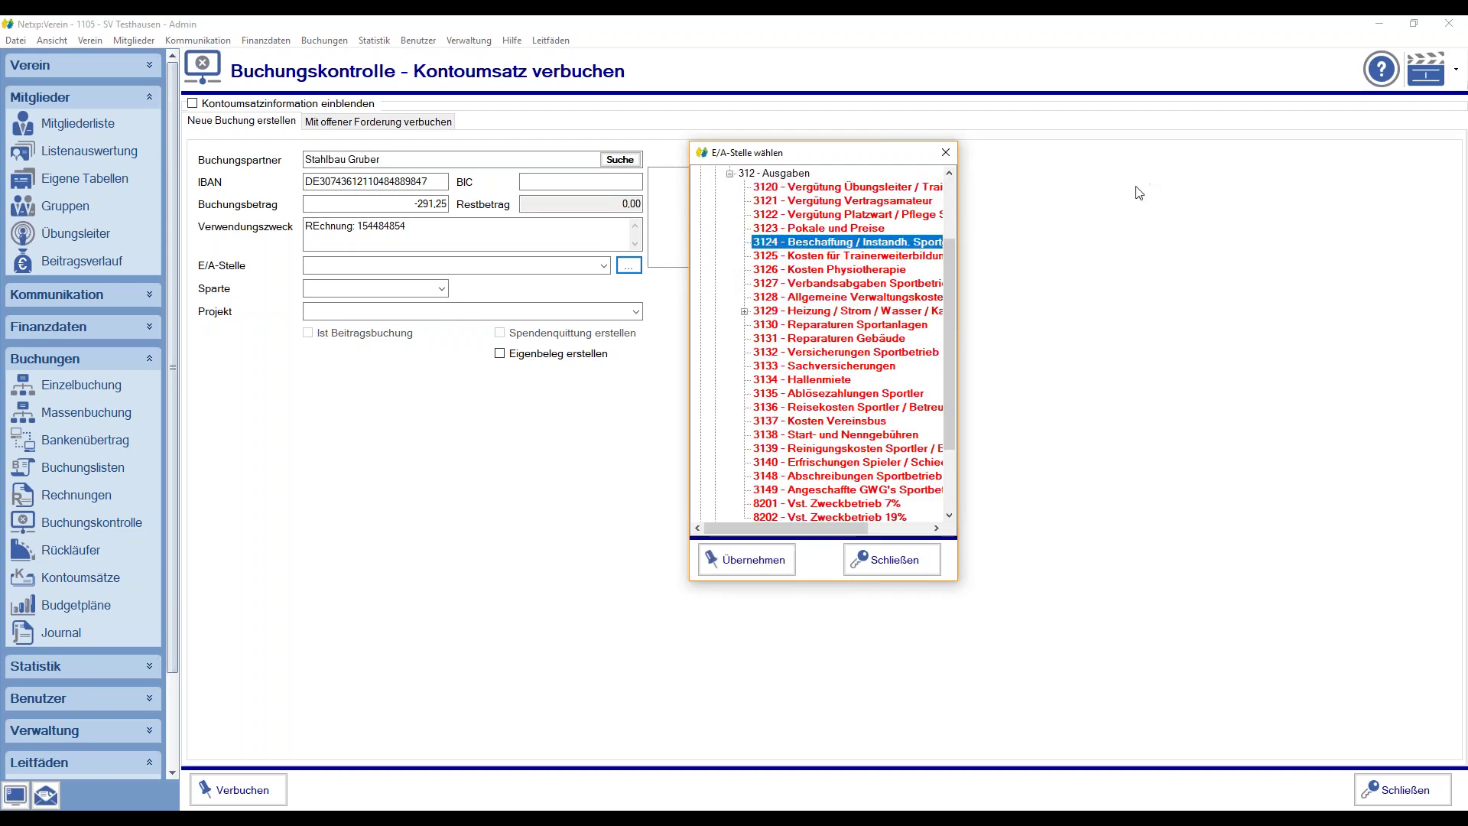
{"action": "left_click", "coordinate": [753, 560]}
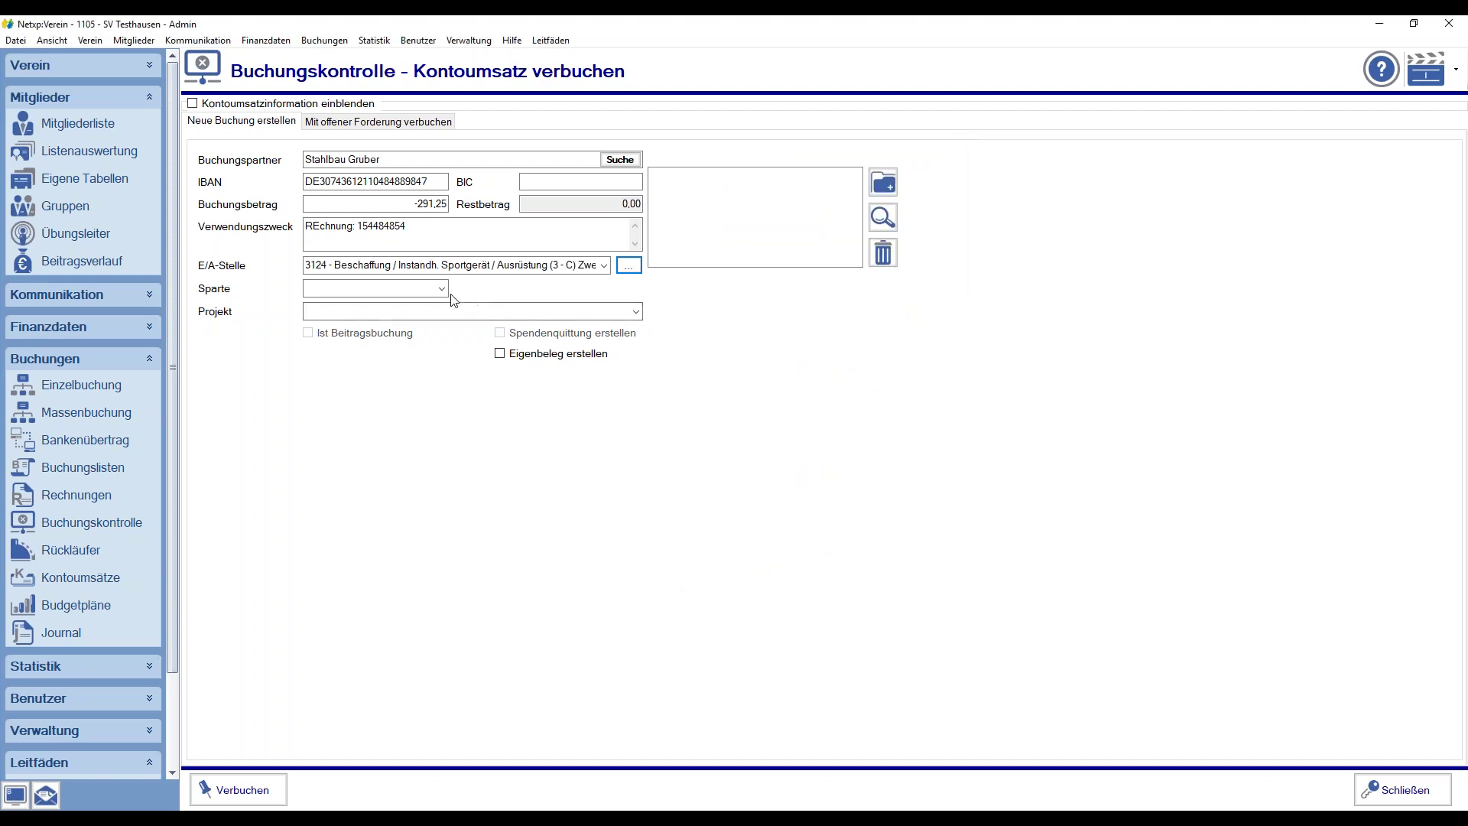
- Set the new booking's Buchungsbetrag to -125 and post it under the suggested booking number
{"action": "type", "text": "-125"}
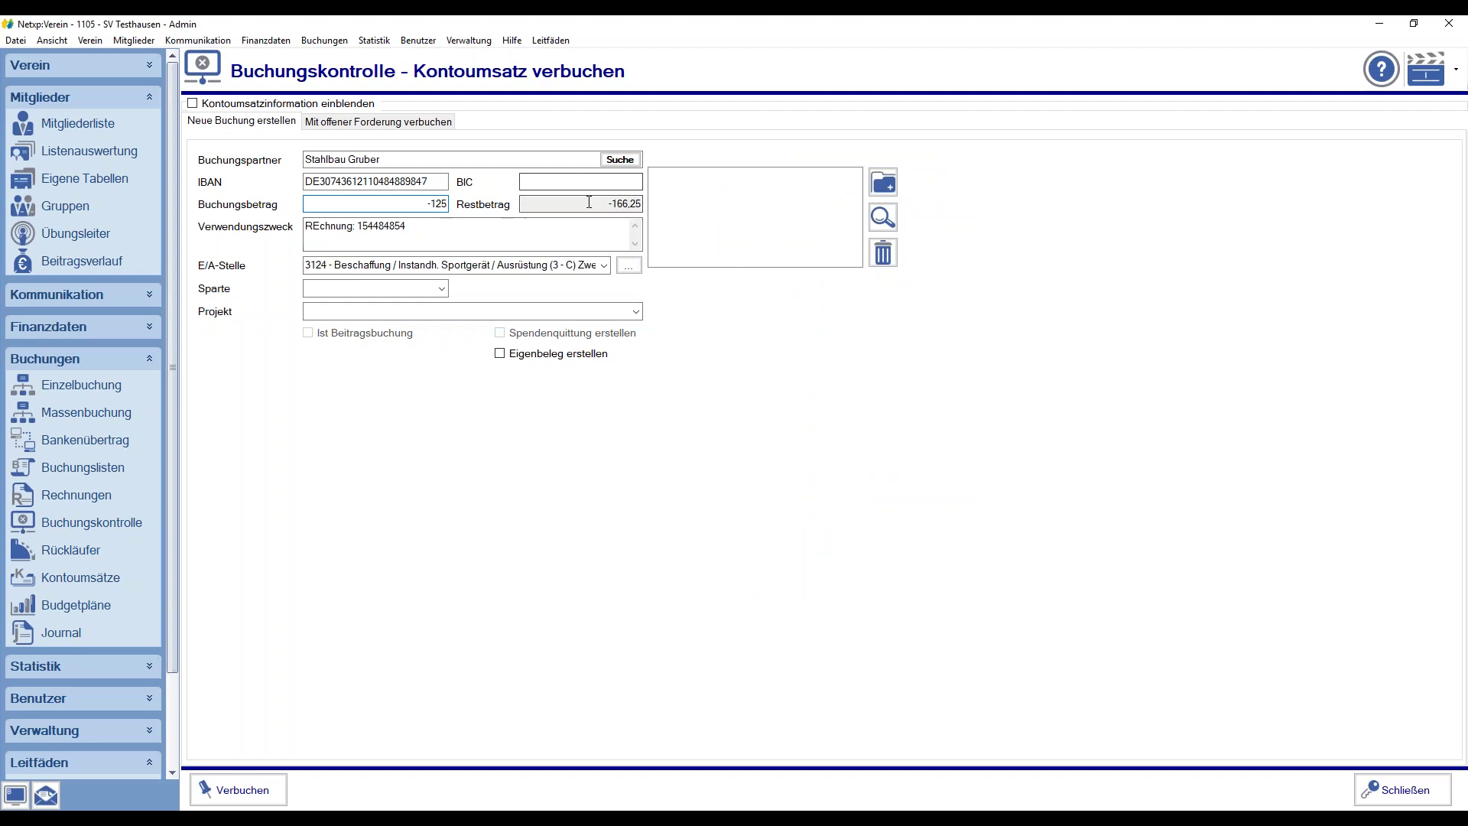
{"action": "left_click", "coordinate": [629, 204]}
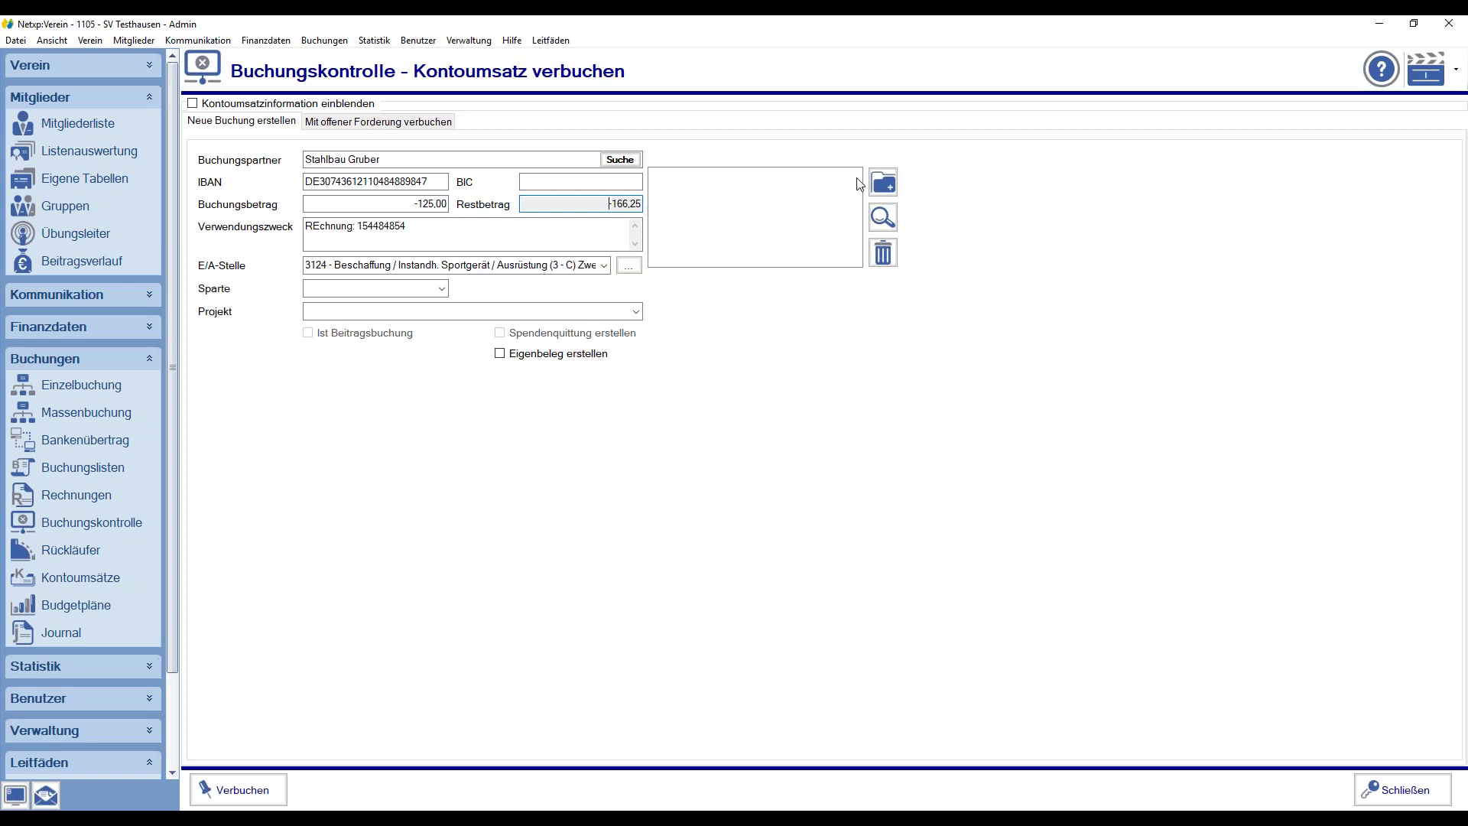
{"action": "left_click", "coordinate": [246, 789]}
{"action": "left_click", "coordinate": [656, 510]}
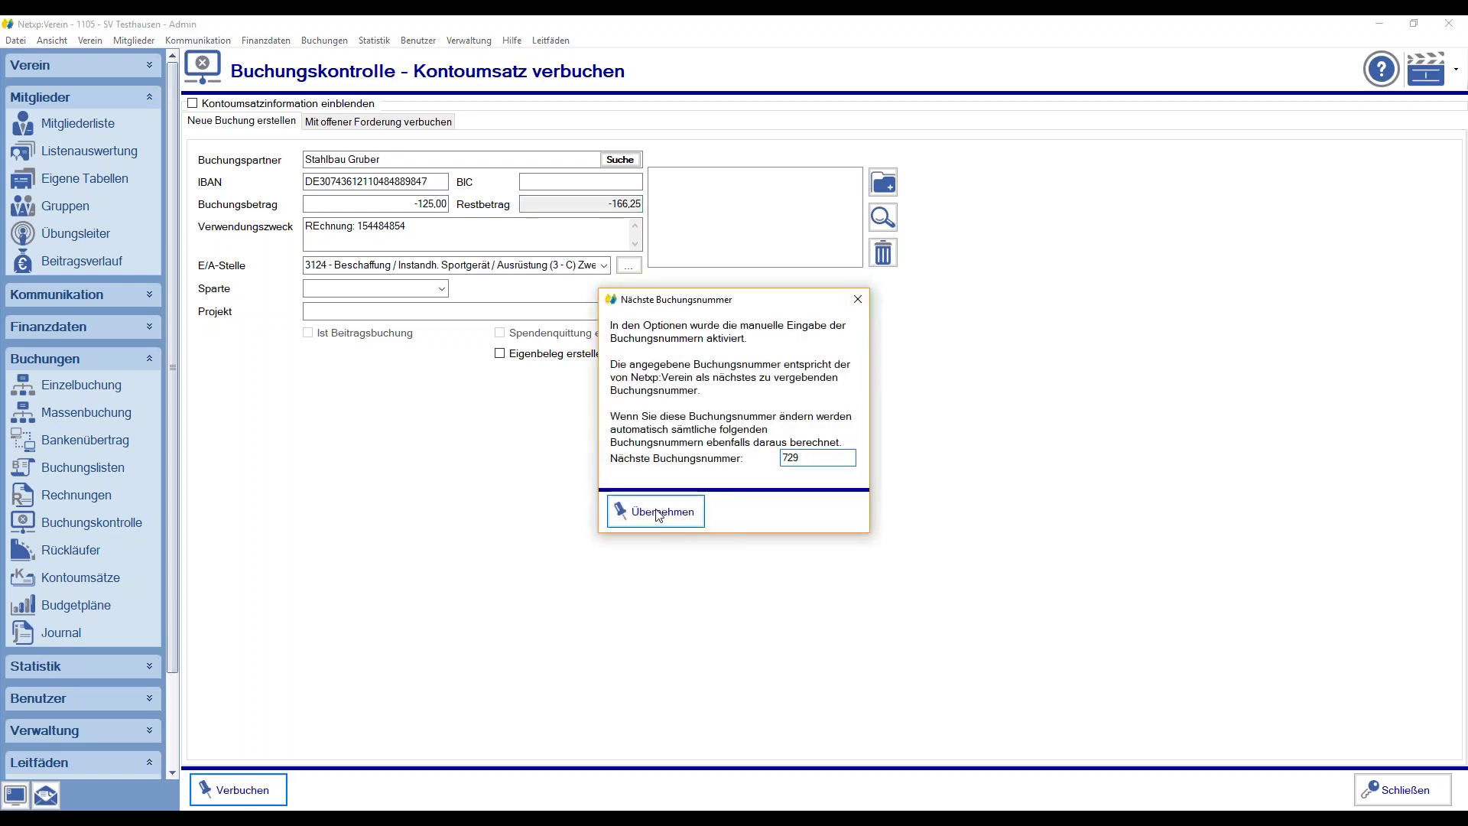
{"action": "left_click", "coordinate": [809, 431]}
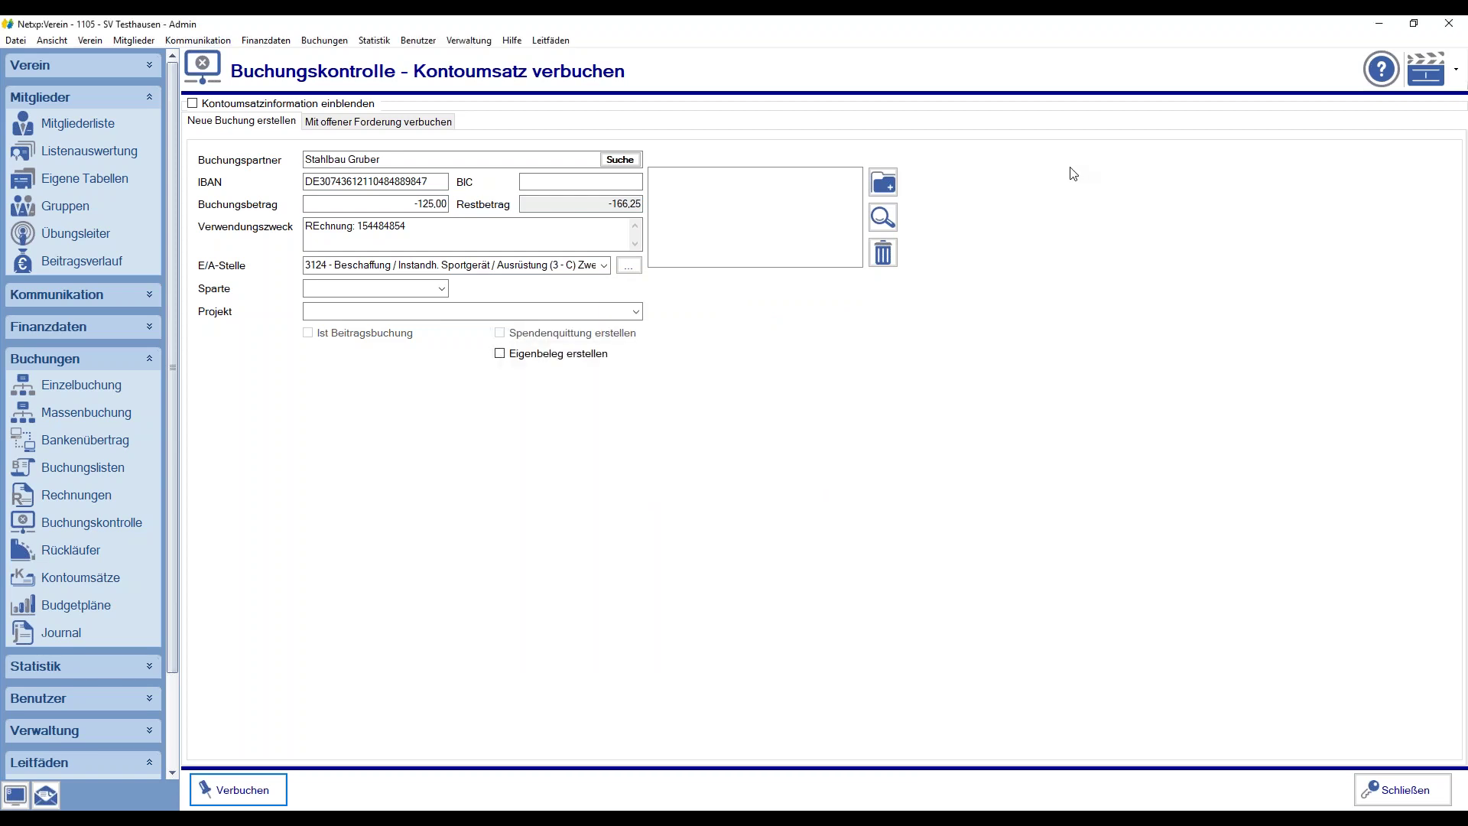
- Return to creating a new booking for the remaining amount and assign E/A-Stelle 4420 - Beschriftung / Instandhaltung Werbebande
{"action": "left_click", "coordinate": [696, 450]}
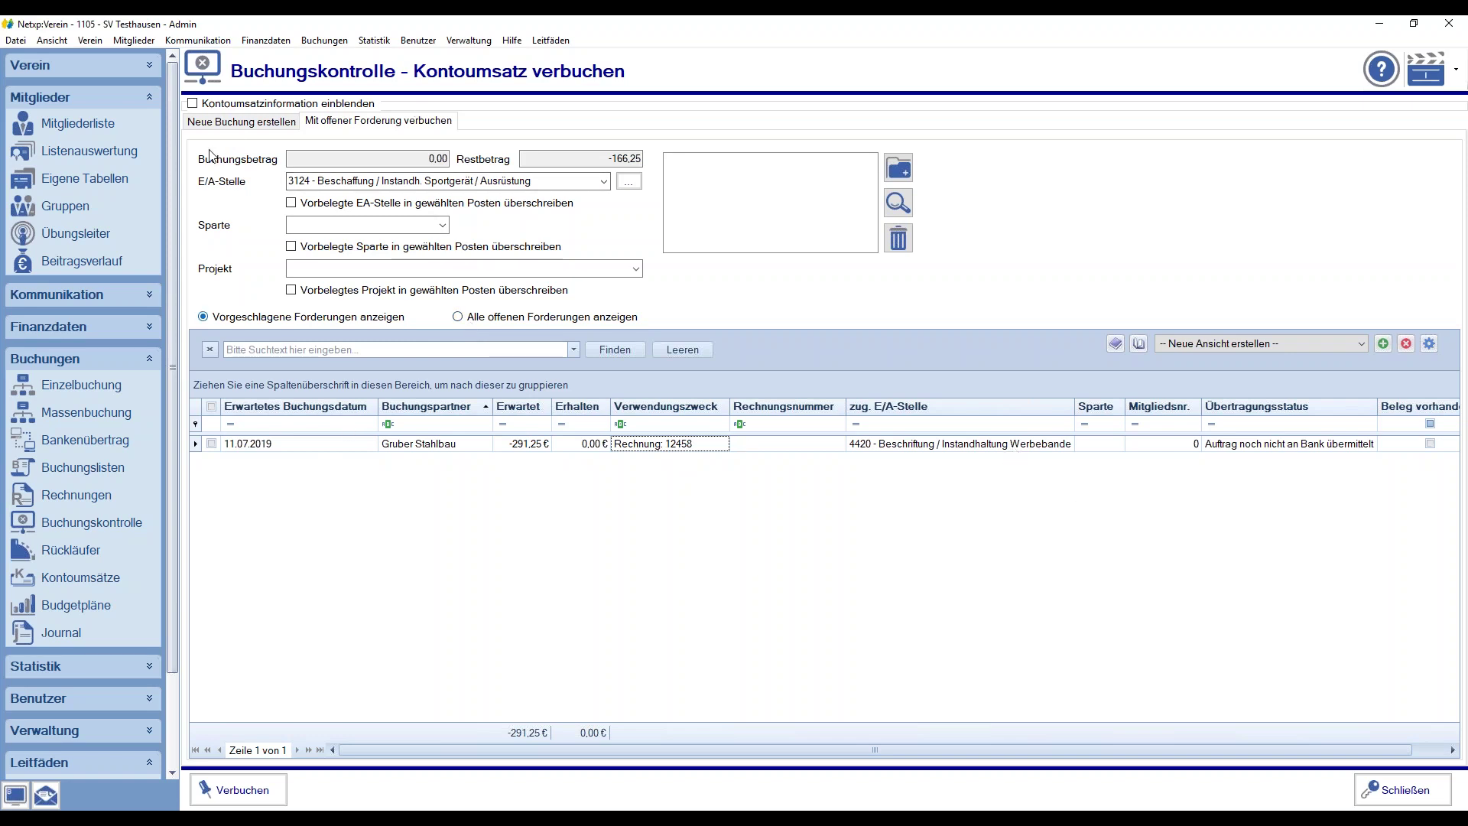
{"action": "left_click", "coordinate": [231, 124]}
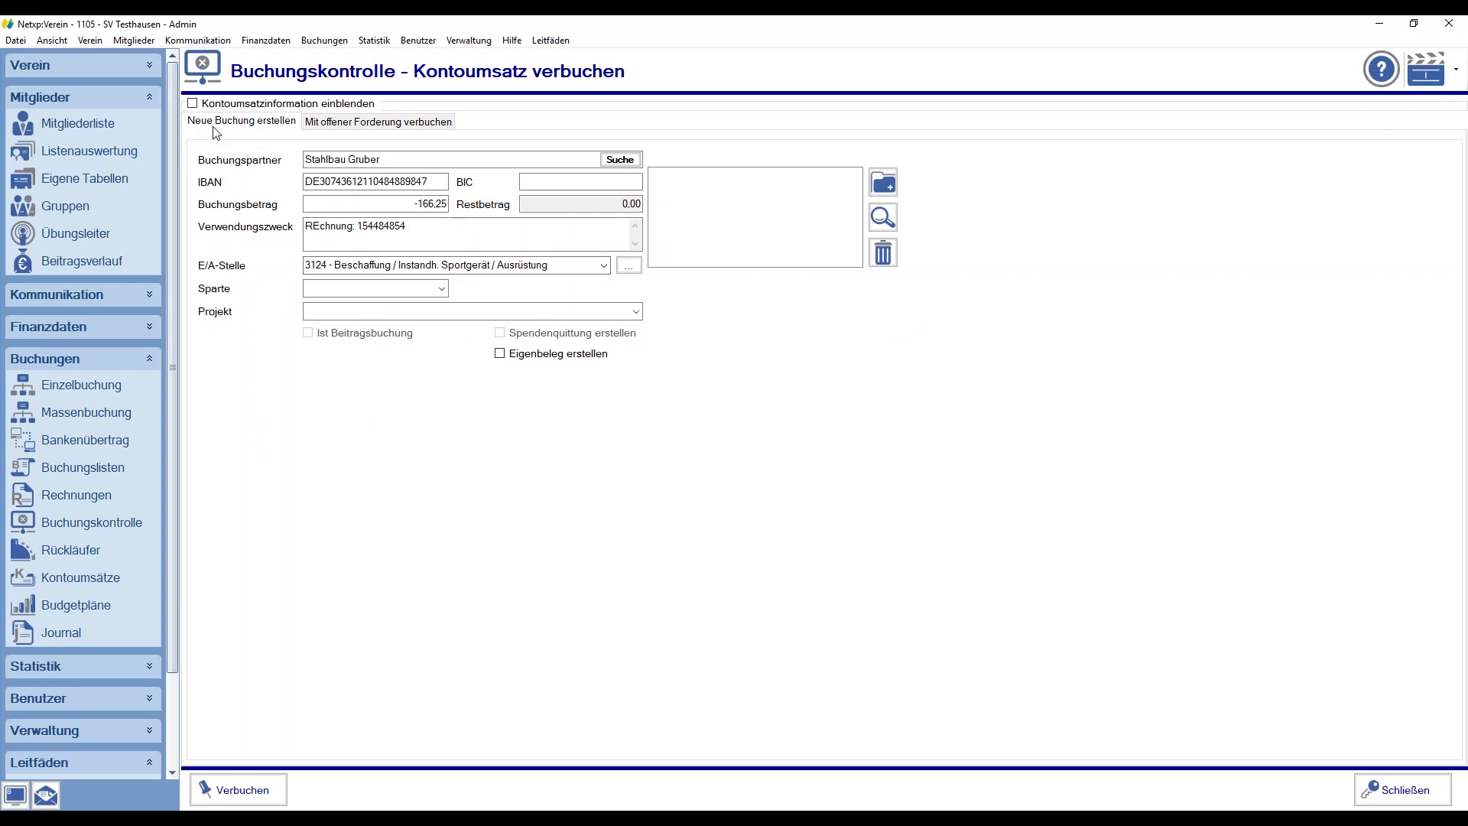
{"action": "key", "text": "Tab"}
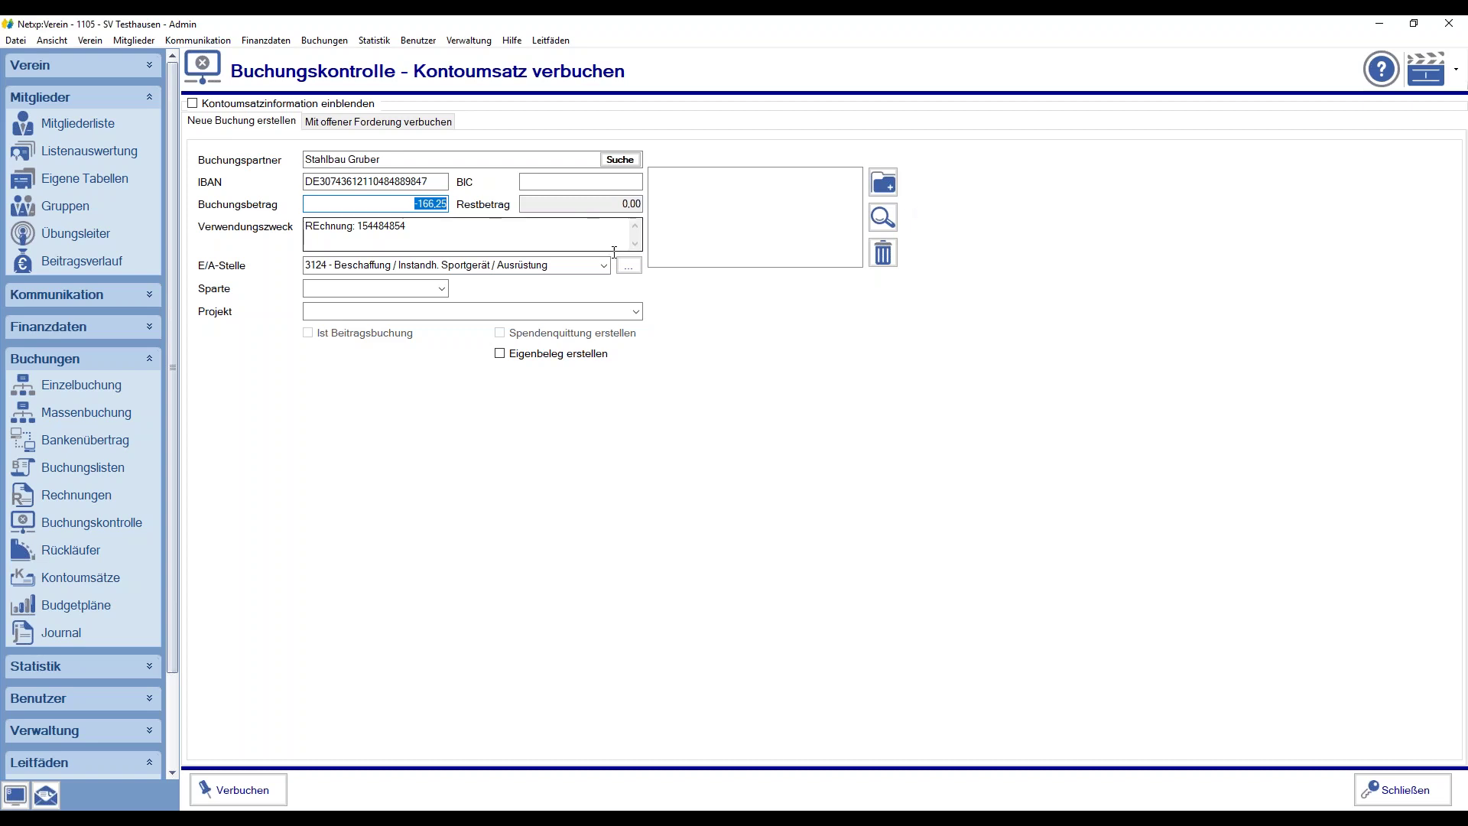
{"action": "left_click", "coordinate": [571, 262]}
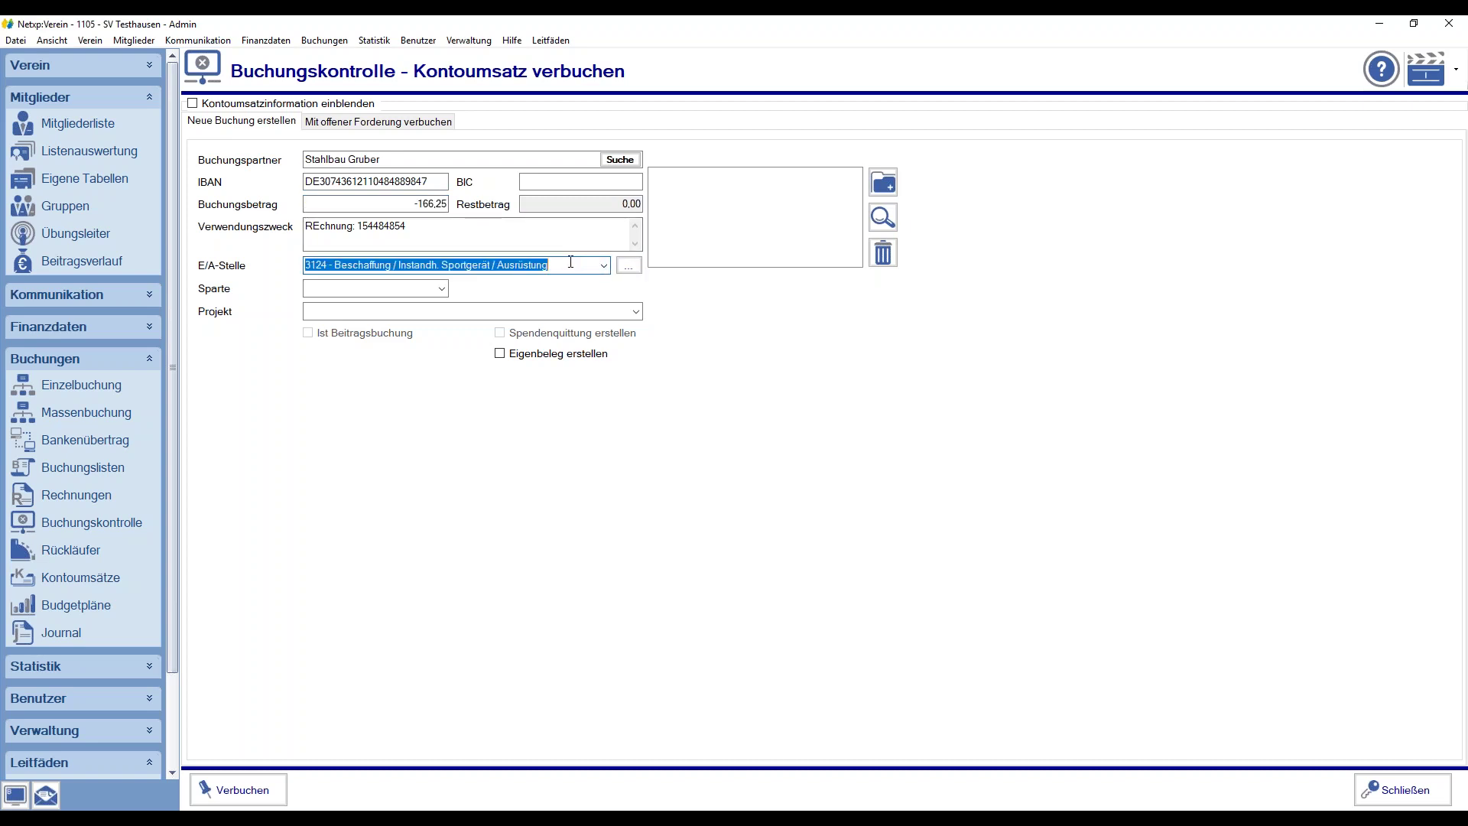
{"action": "type", "text": "4420 - Beschriftung /"}
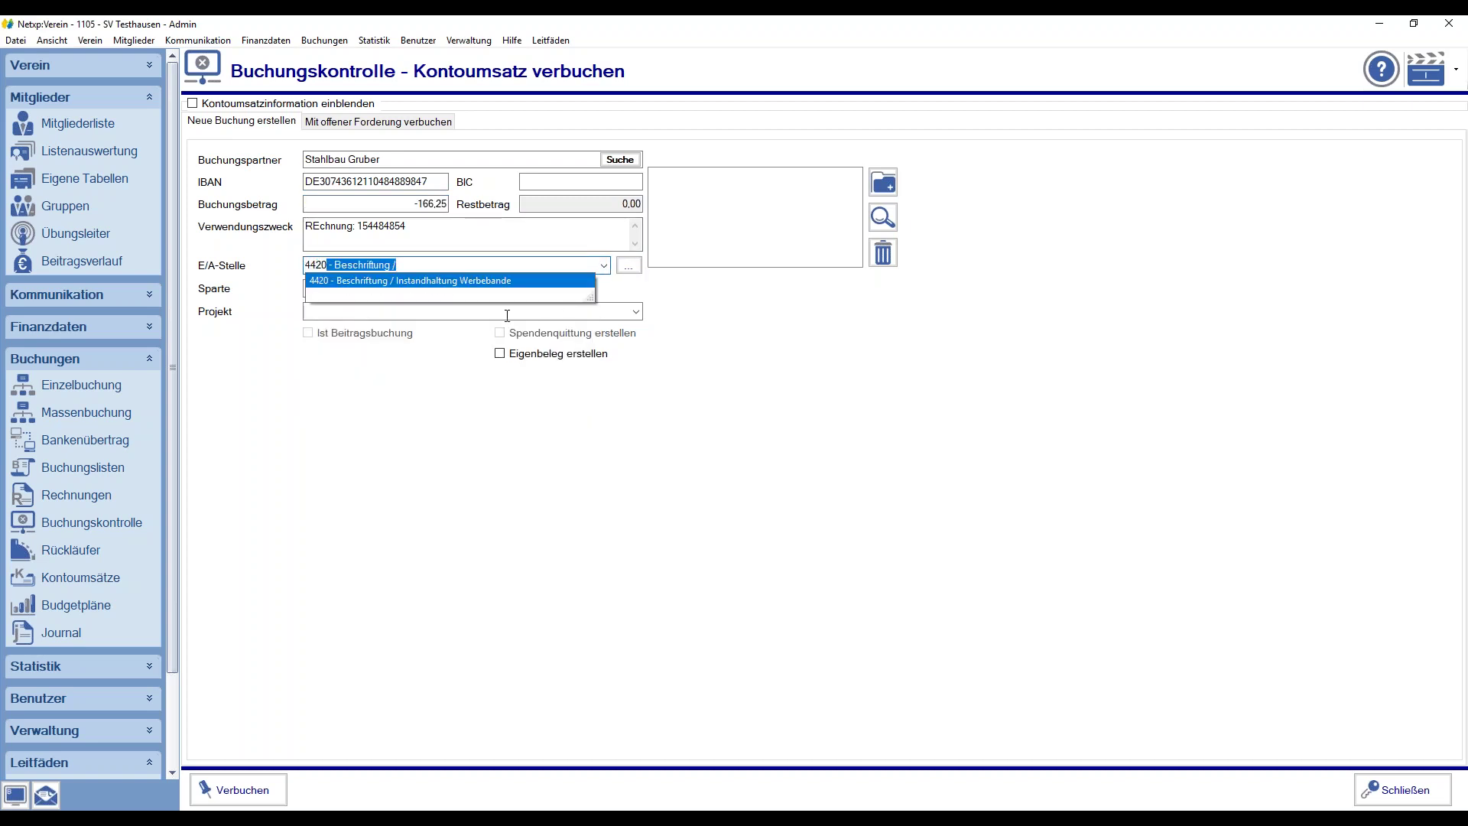
{"action": "key", "text": "Return"}
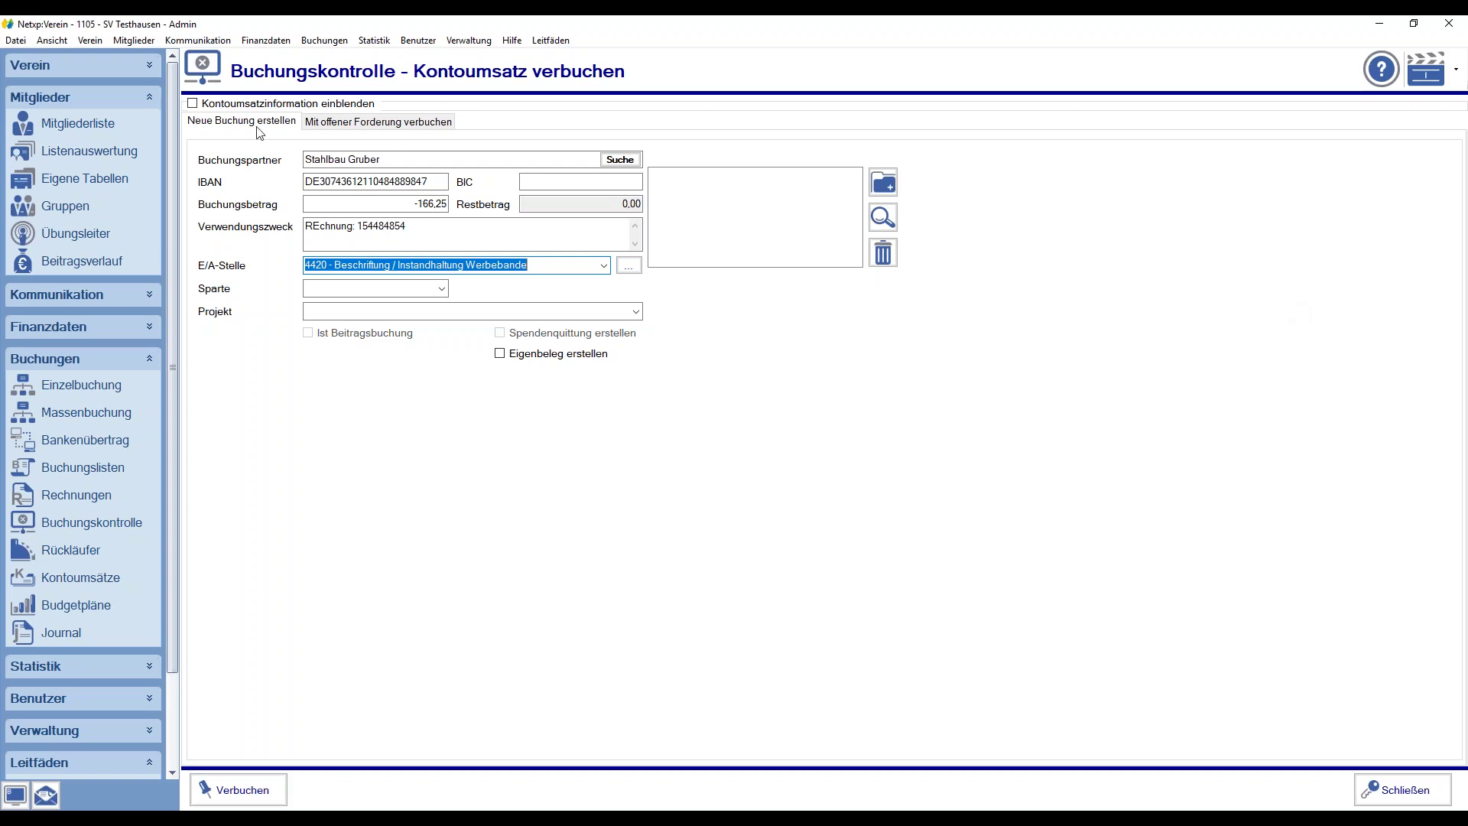
- Post the remaining-amount booking under the suggested booking number and check both Stahlbau Gruber bookings in the Journal
{"action": "left_click", "coordinate": [237, 800]}
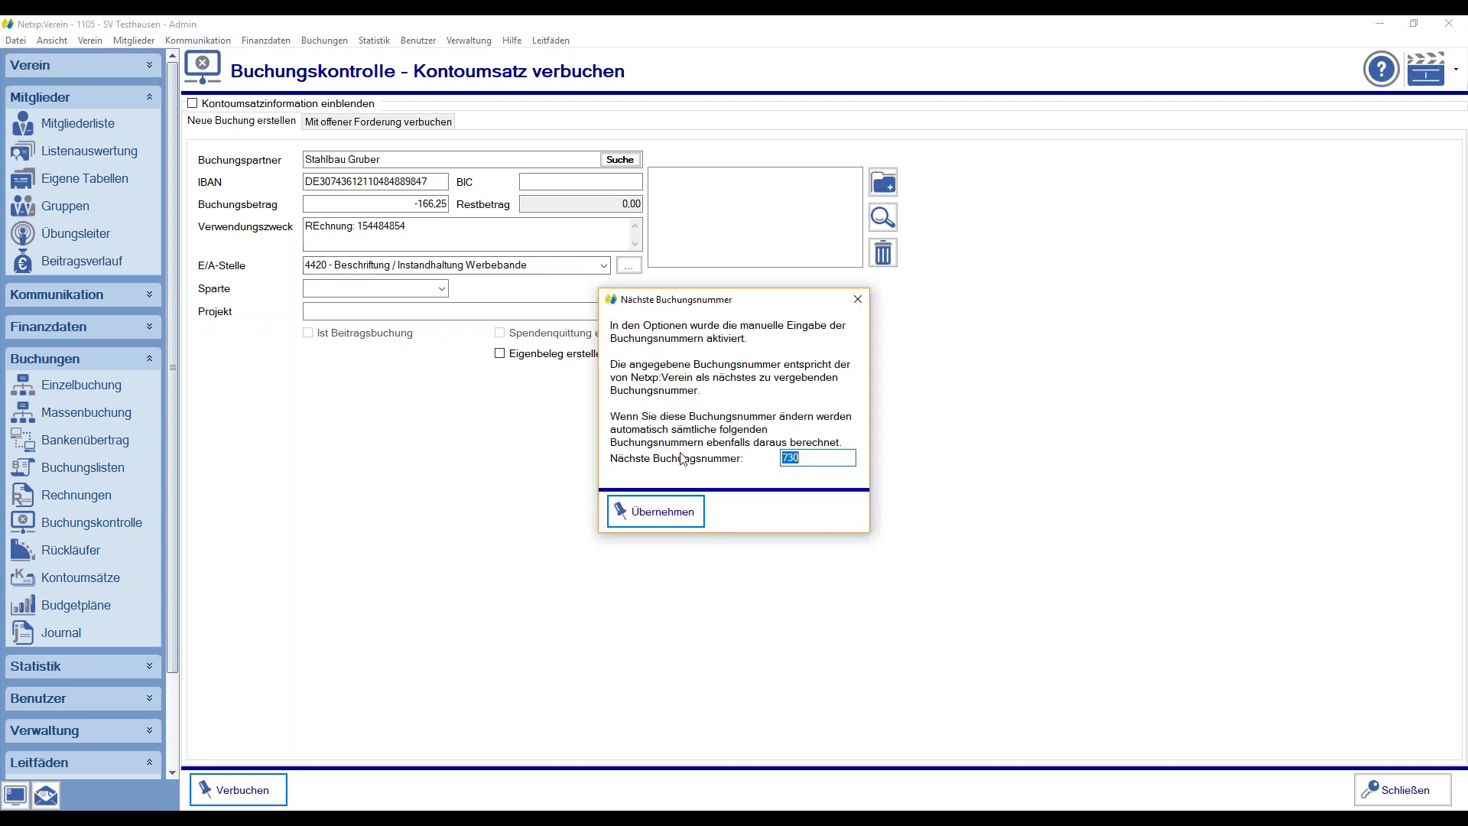
{"action": "key", "text": "Return"}
{"action": "key", "text": "Return"}
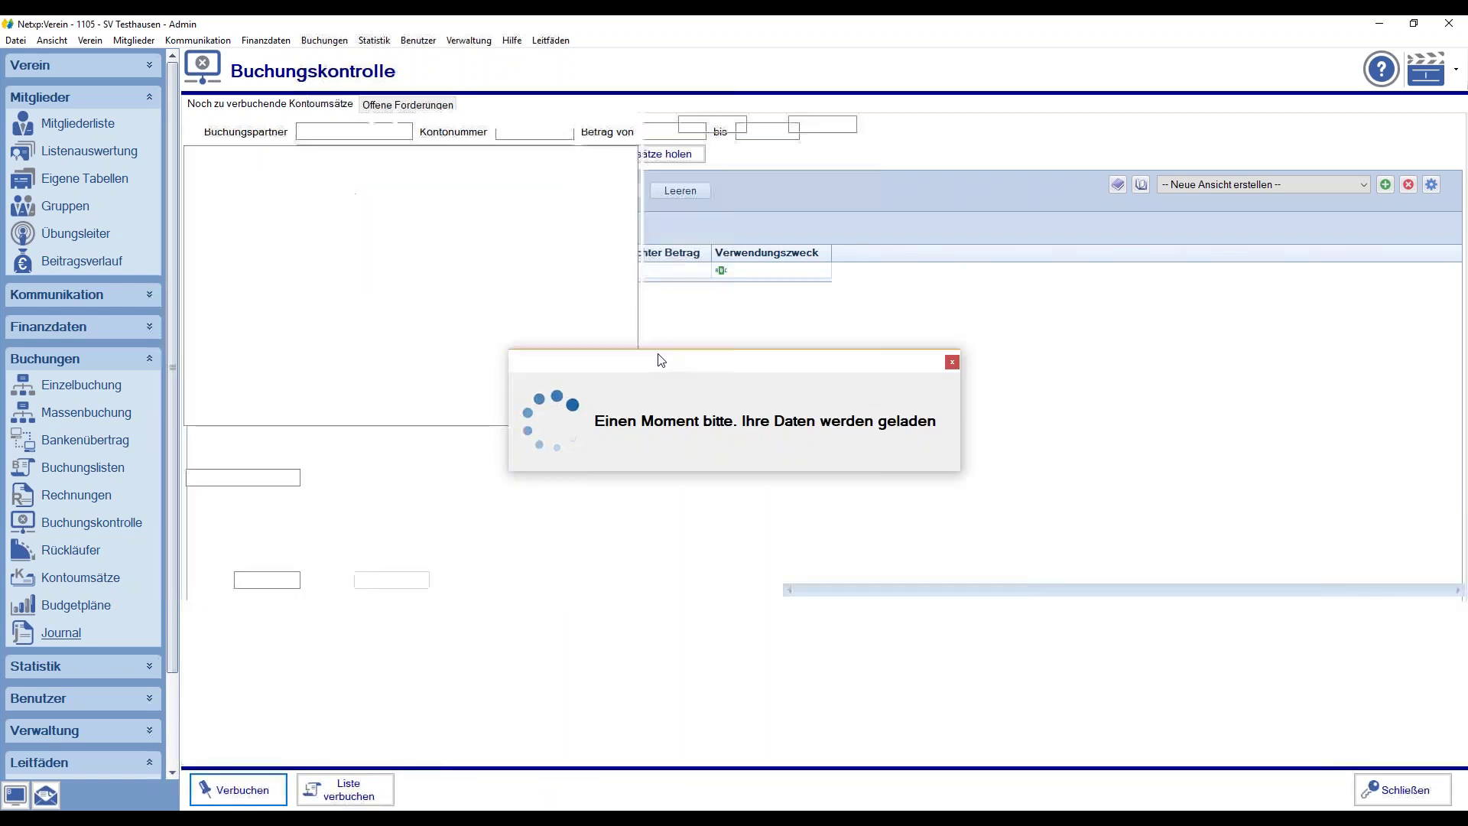
{"action": "left_click", "coordinate": [243, 793]}
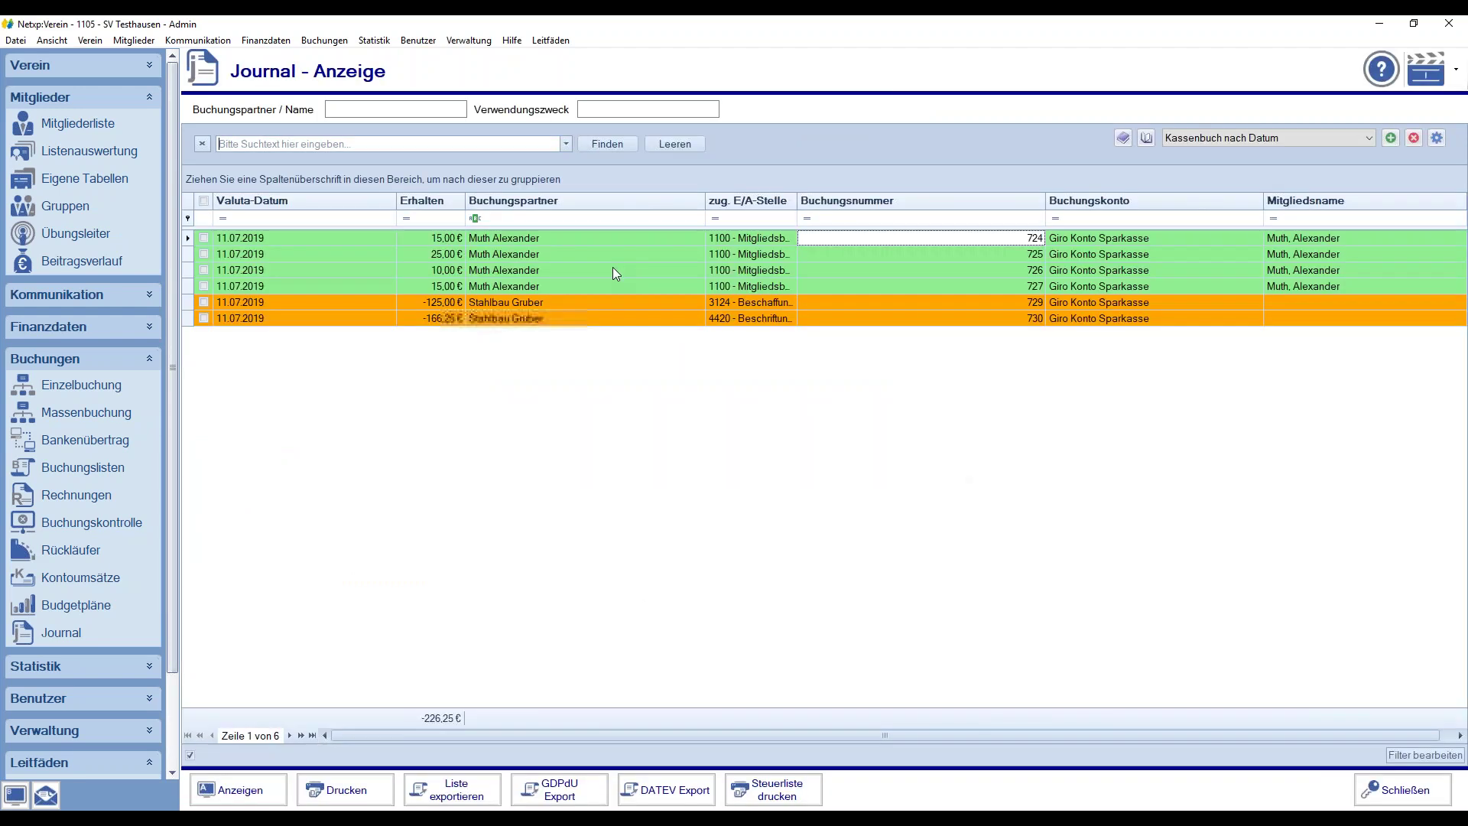
{"action": "left_click", "coordinate": [722, 318]}
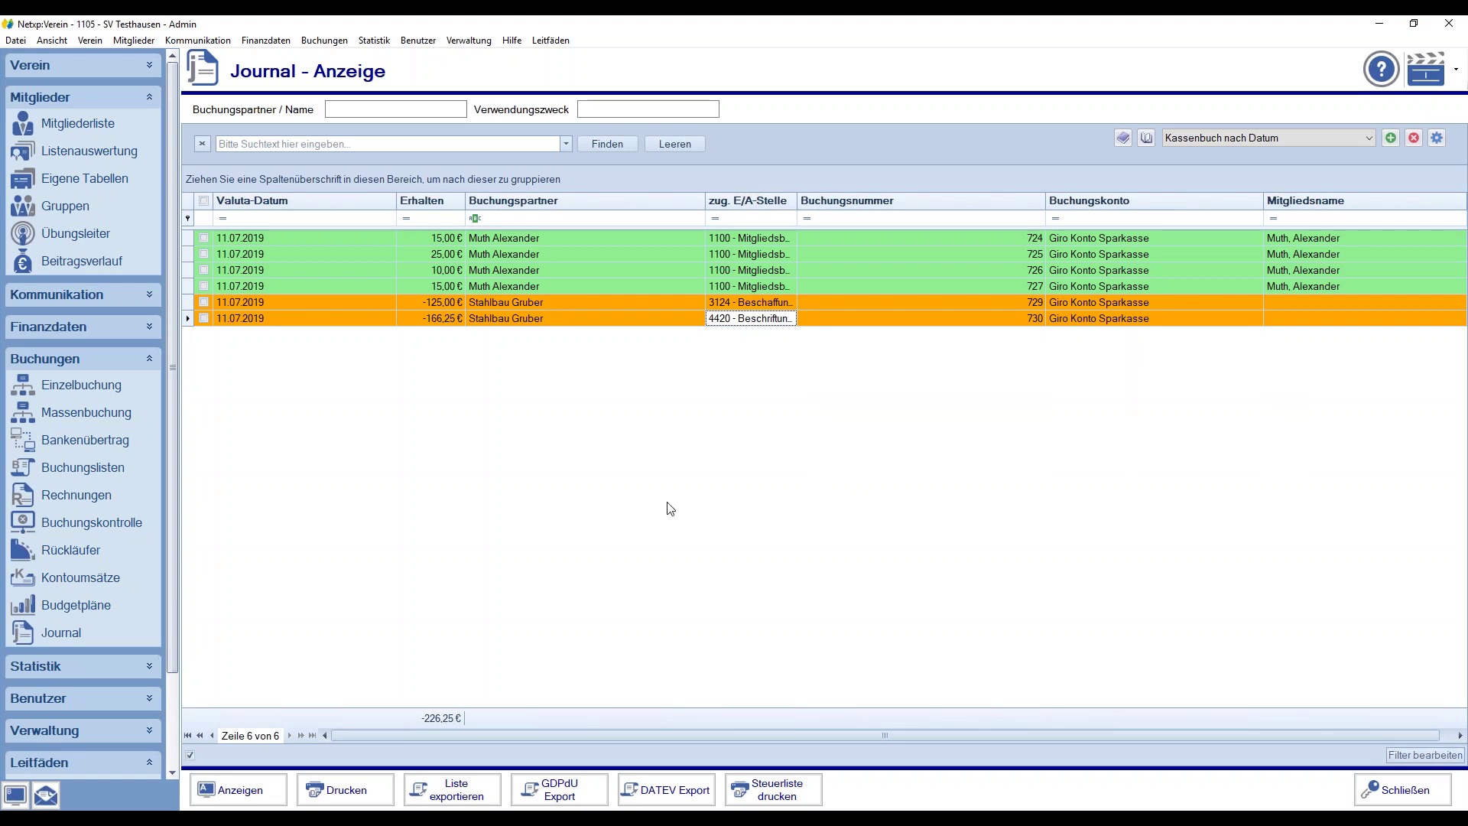
- Return to the open claims in Buchungskontrolle and include open items whose orders were already transmitted to the bank
{"action": "left_click", "coordinate": [84, 526]}
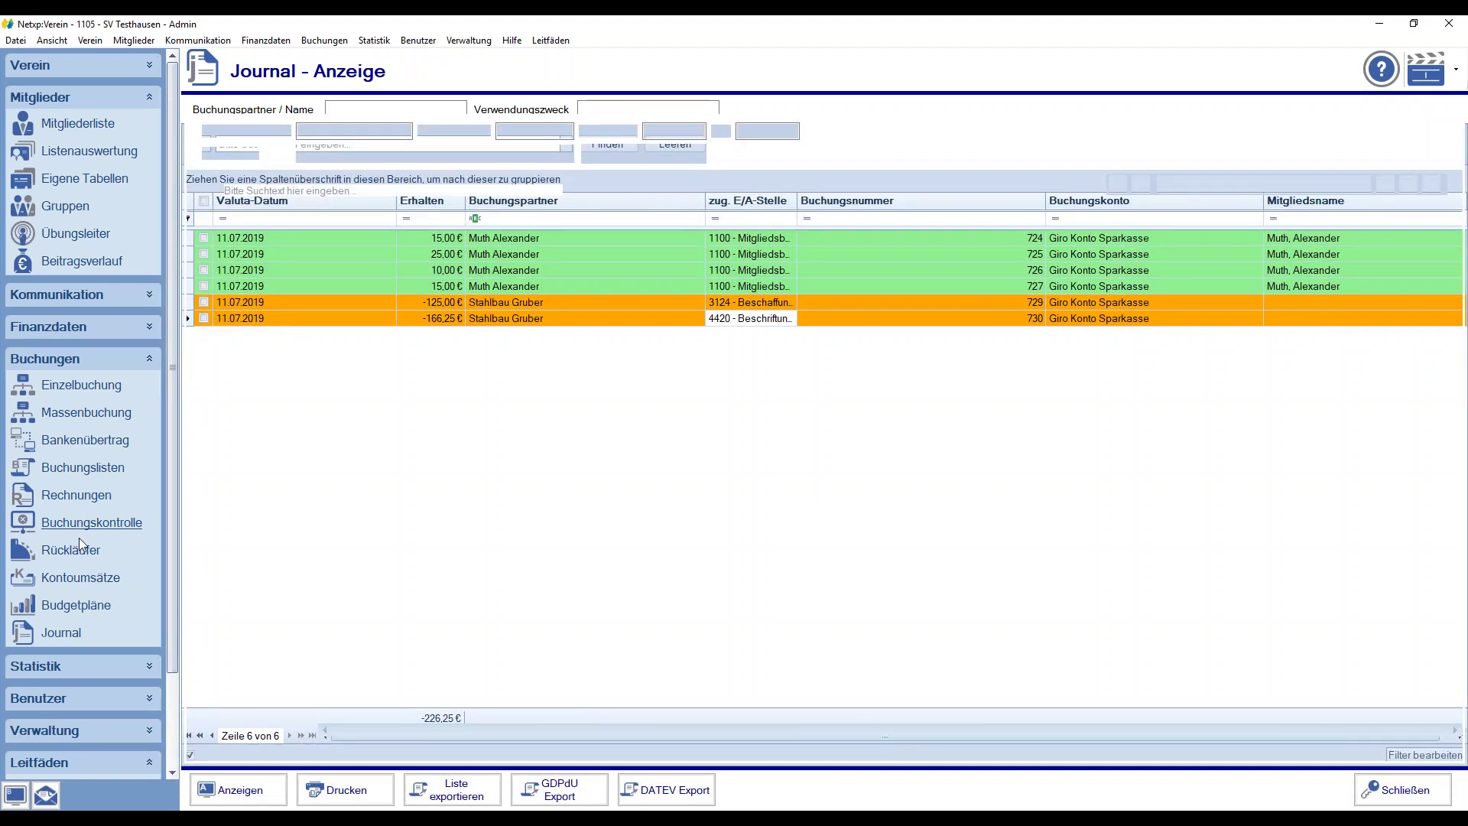
{"action": "left_click", "coordinate": [413, 107]}
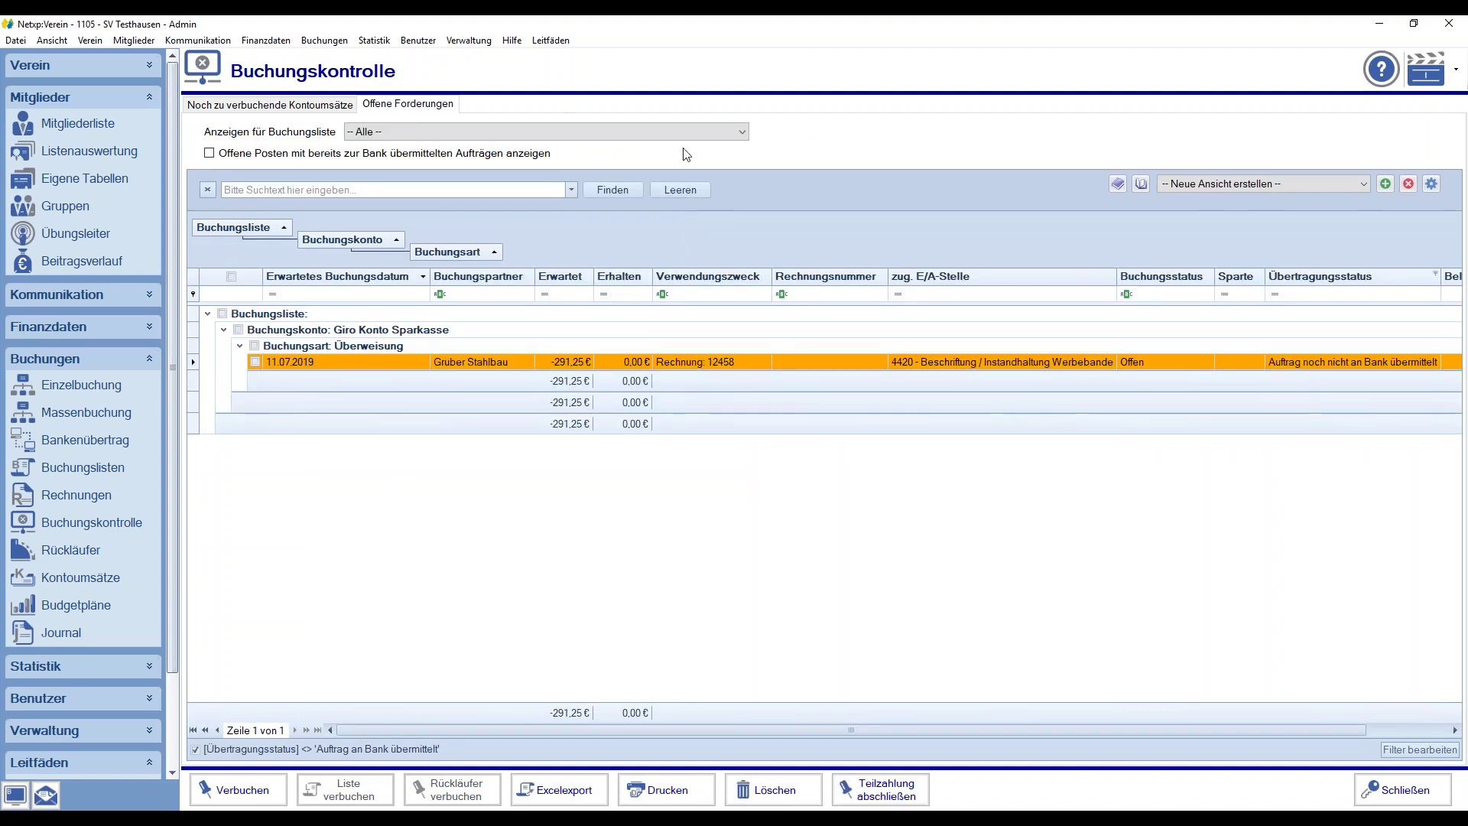
{"action": "left_click", "coordinate": [753, 361]}
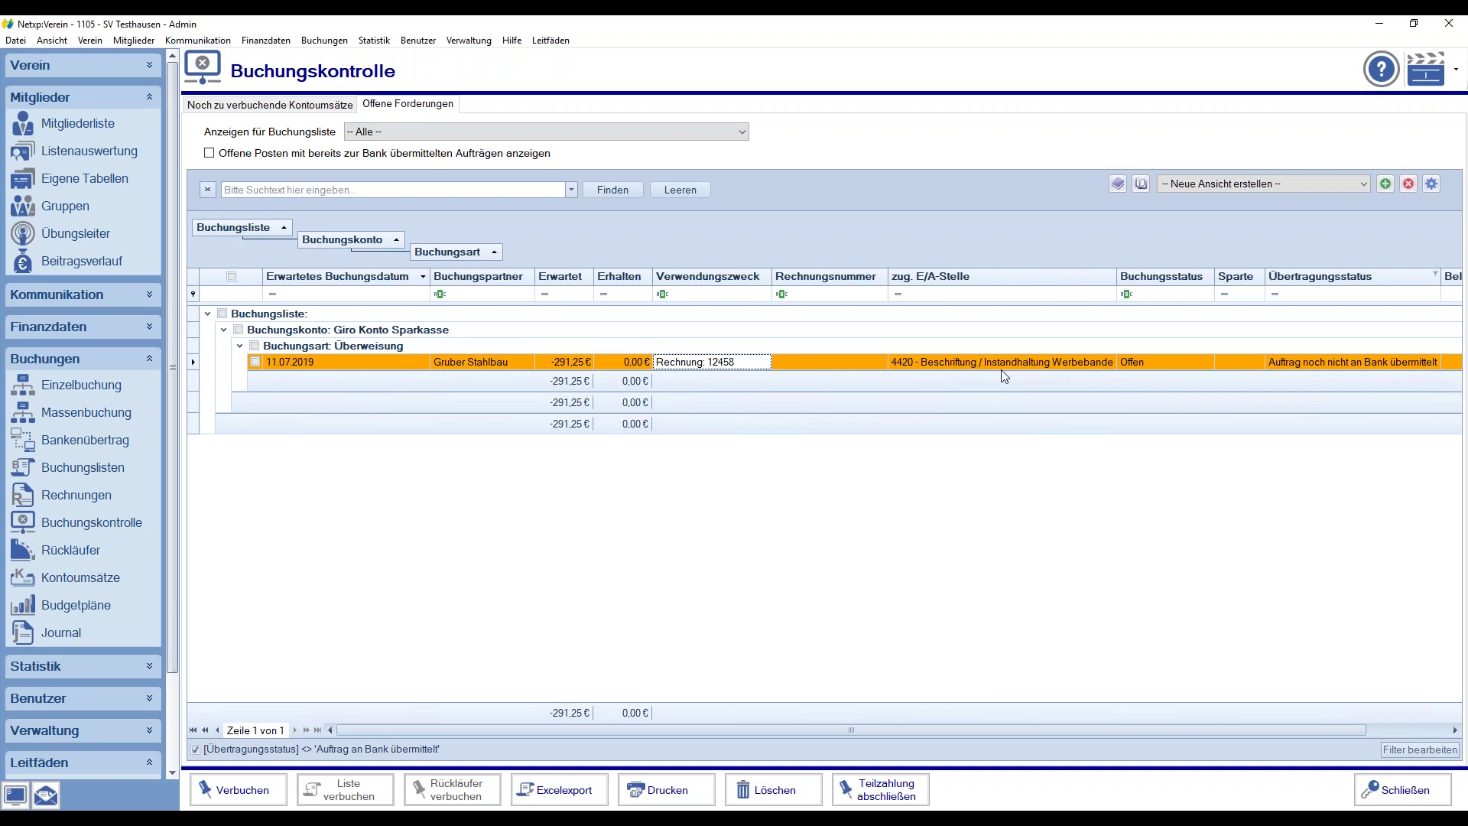
{"action": "left_click", "coordinate": [259, 364]}
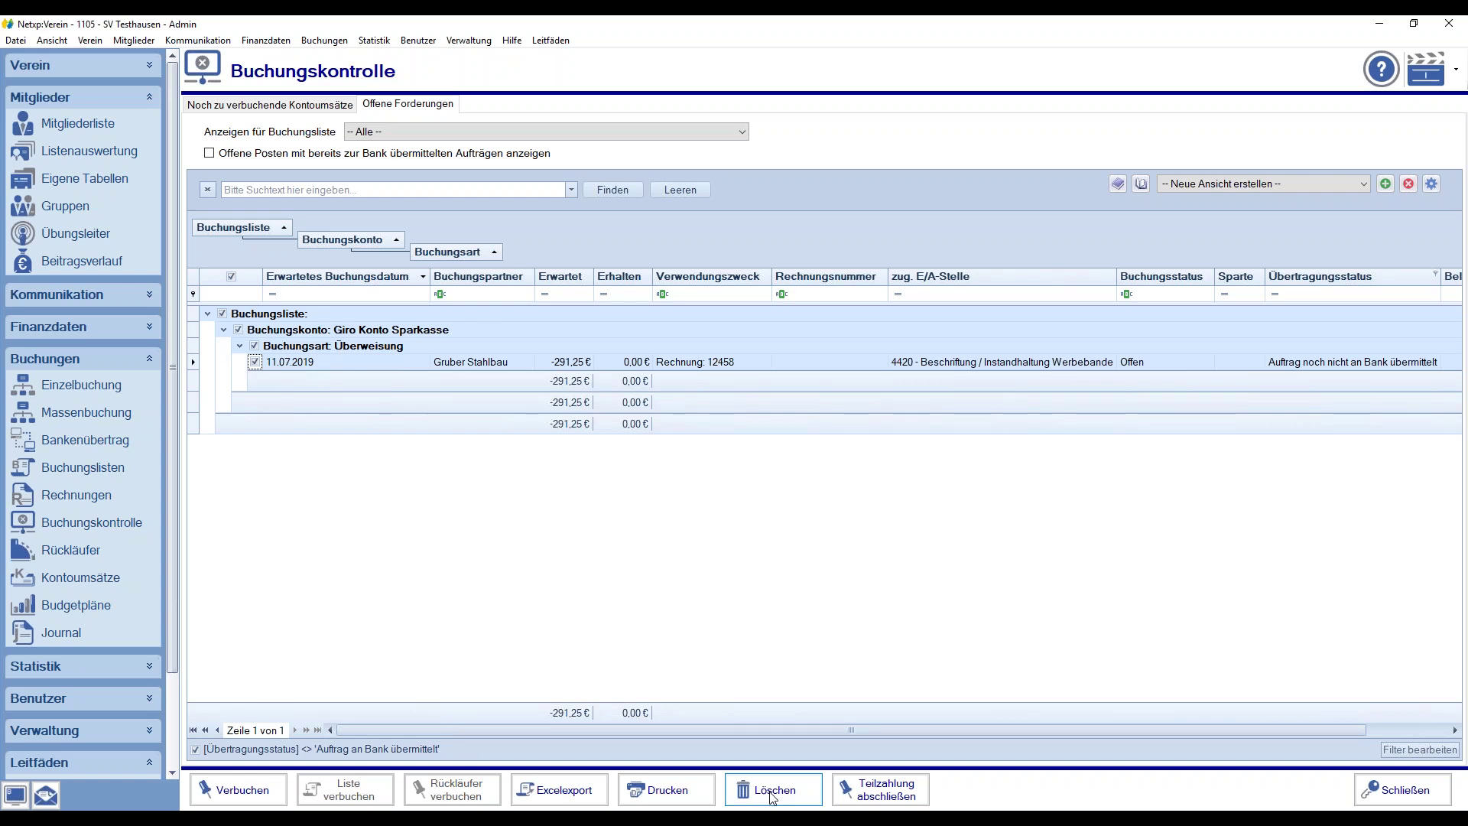
{"action": "left_click", "coordinate": [256, 364]}
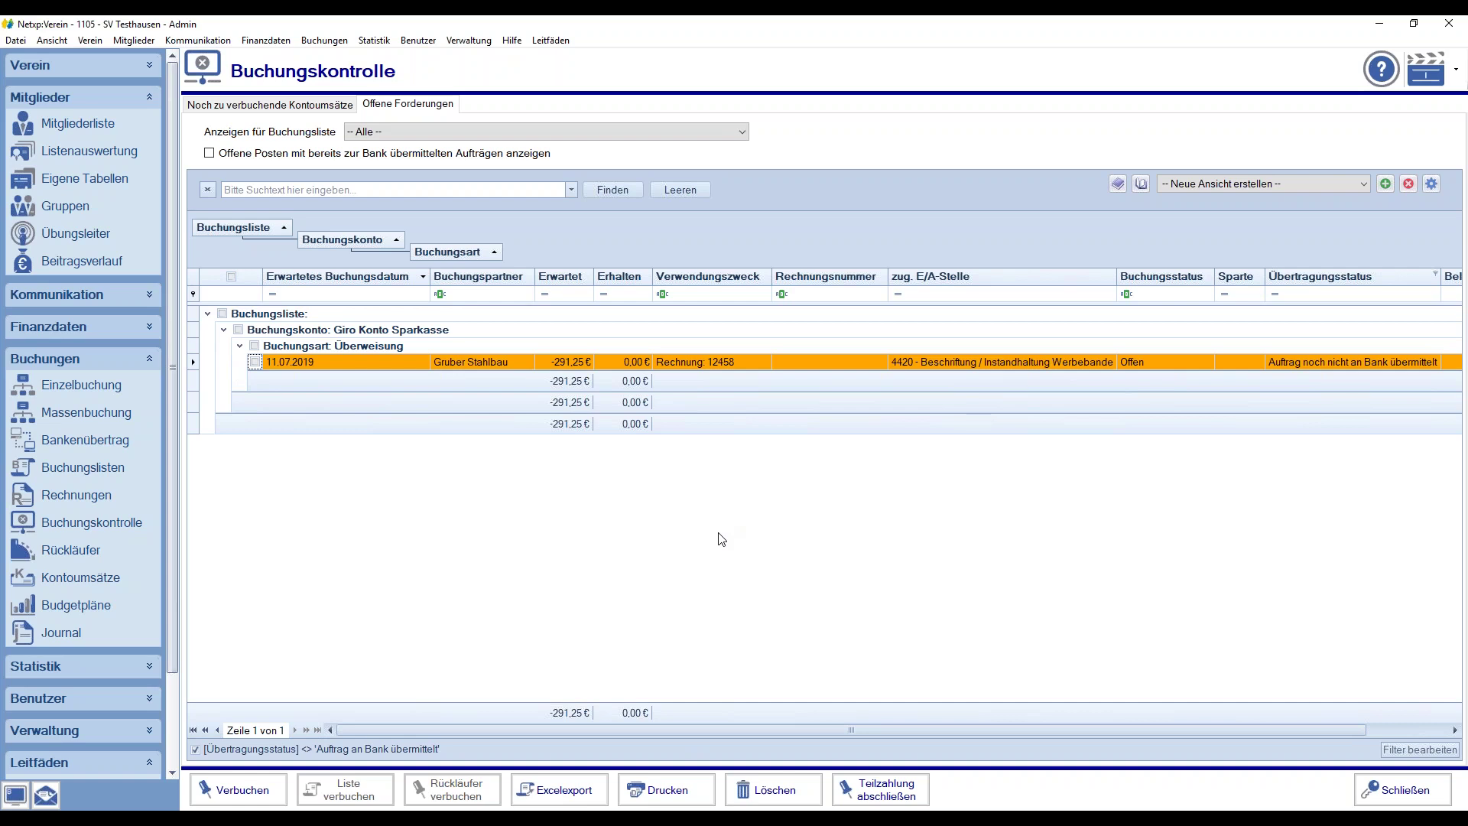
{"action": "left_click", "coordinate": [210, 153]}
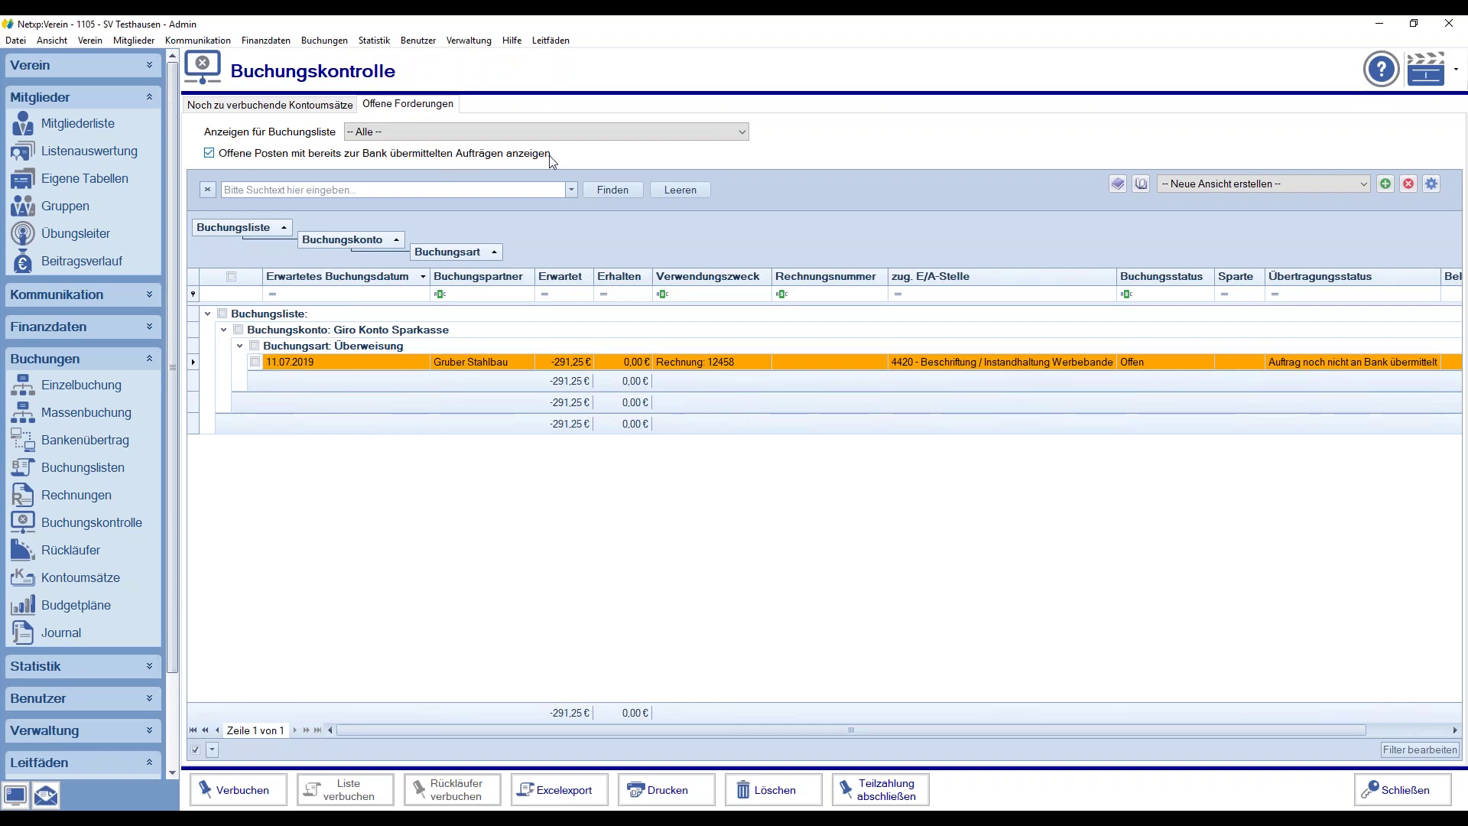
- Delete the open Gruber Stahlbau claim with the purpose Rechnung: 12458 and confirm the deletion
{"action": "left_click", "coordinate": [256, 362]}
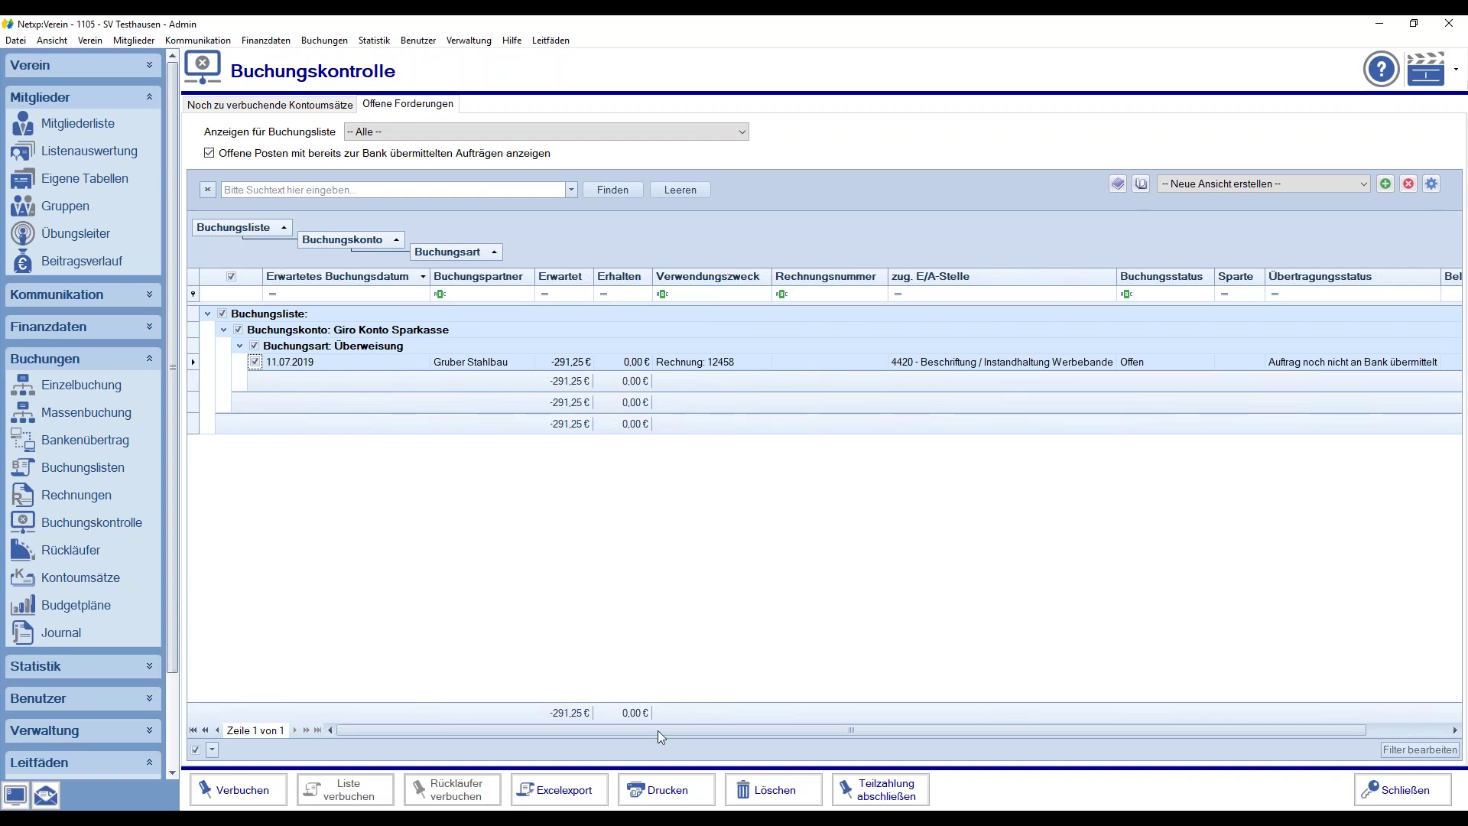
{"action": "left_click", "coordinate": [776, 801]}
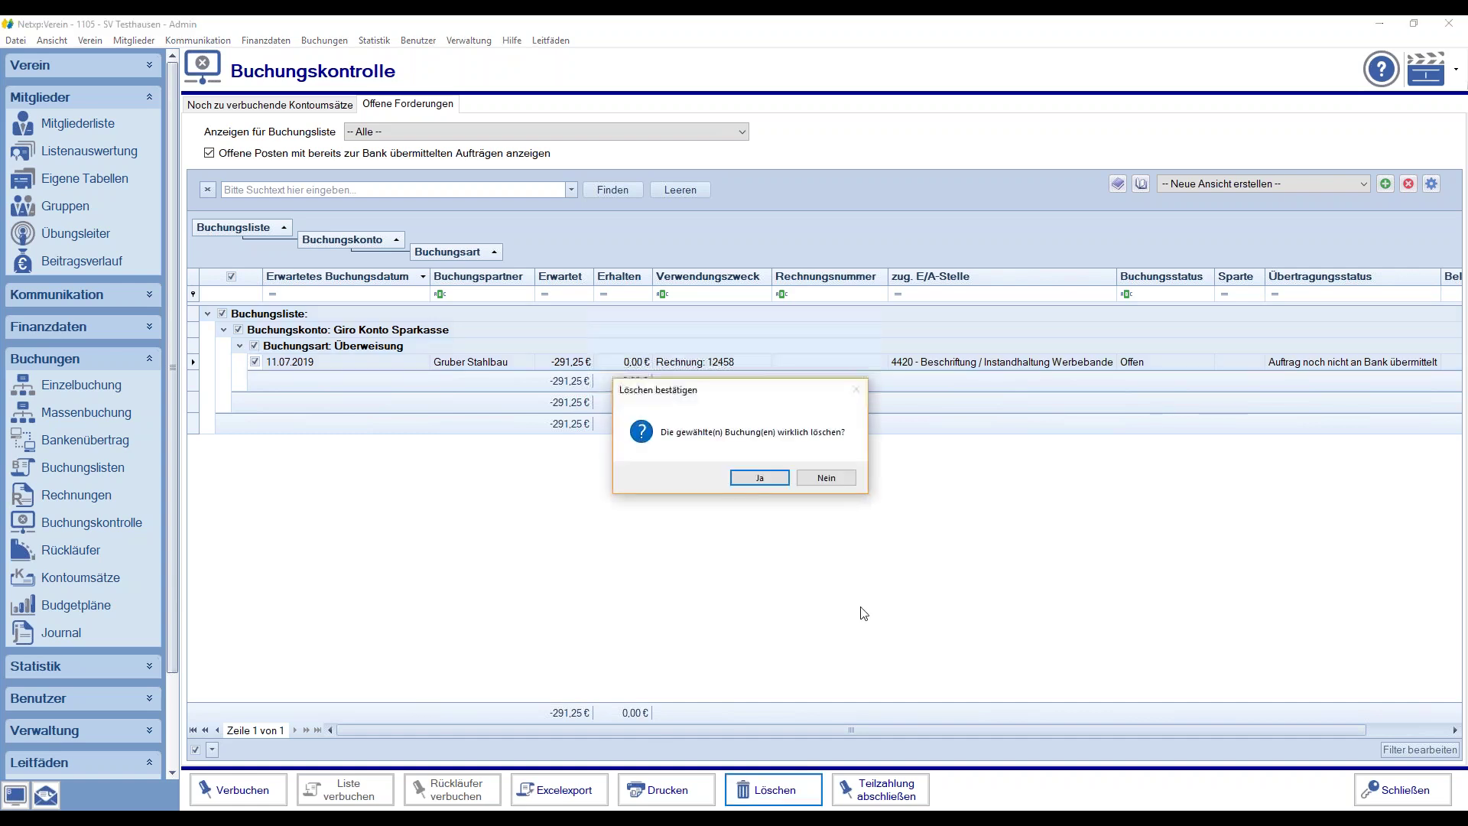
{"action": "left_click", "coordinate": [761, 479]}
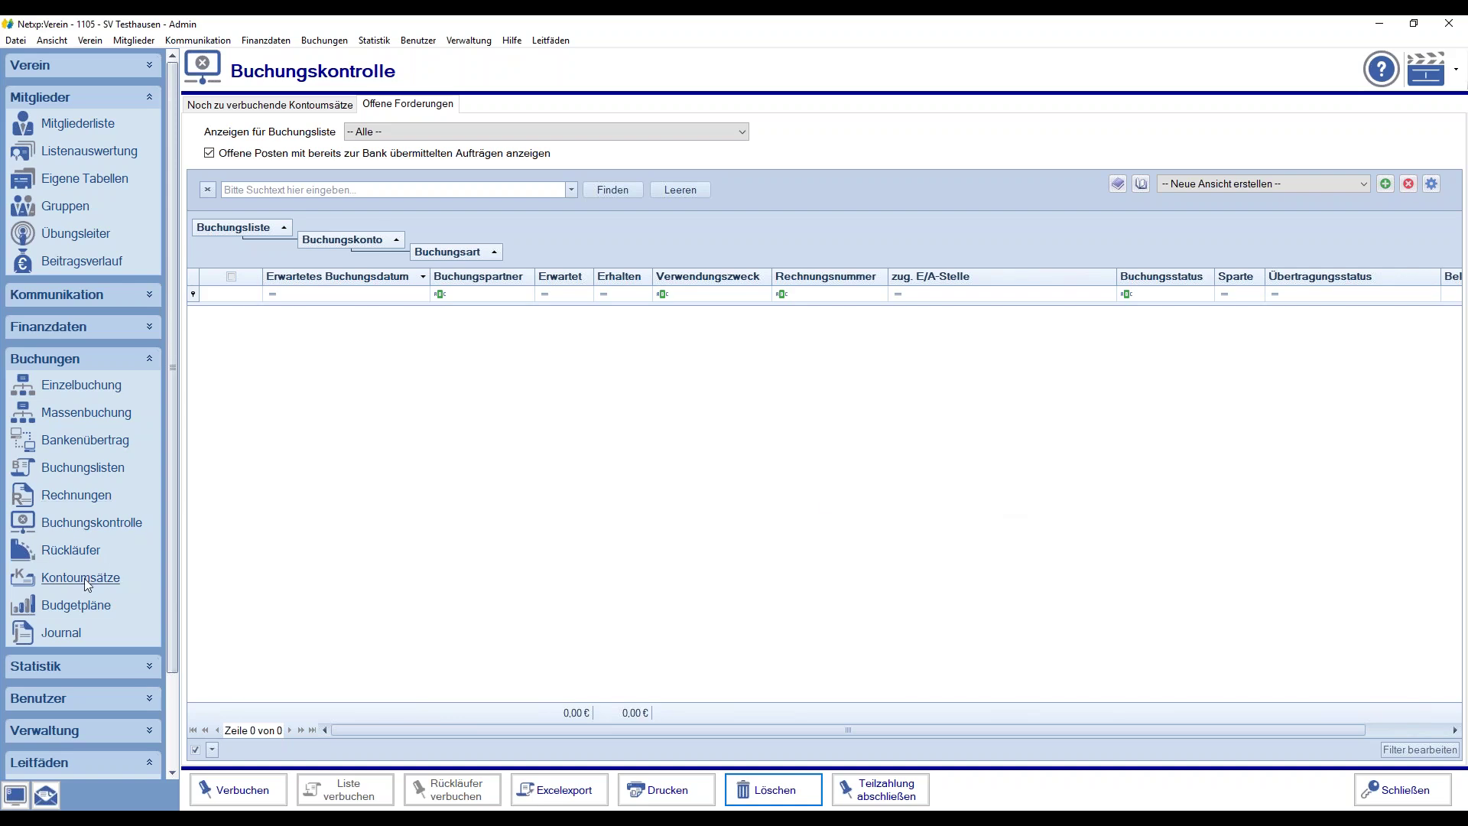
- Open the Stahlbau Gruber transaction in Kontoumsätze, review its assigned bookings and release their assignment
{"action": "left_click", "coordinate": [63, 581]}
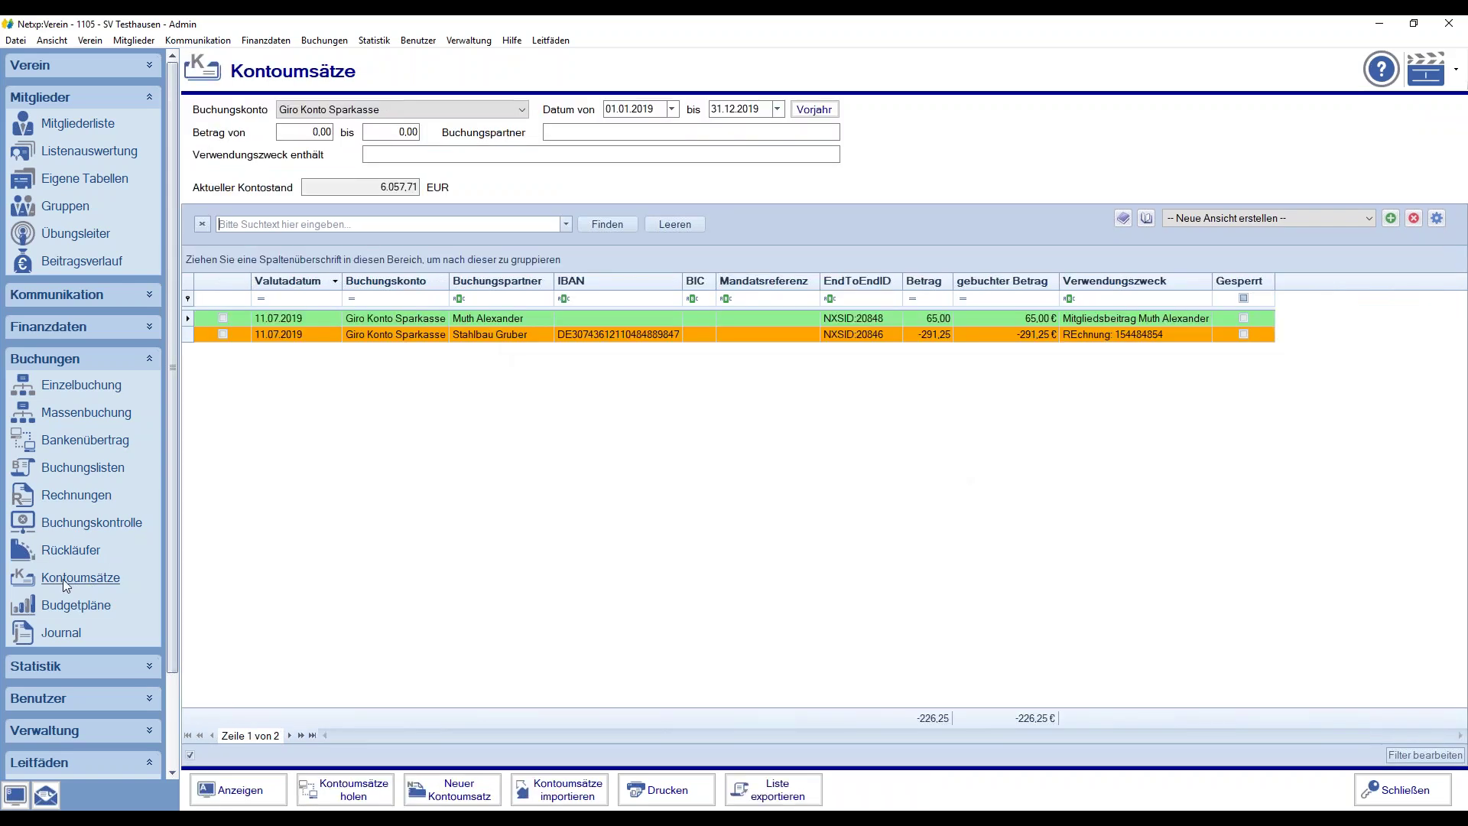
{"action": "double_click", "coordinate": [430, 337]}
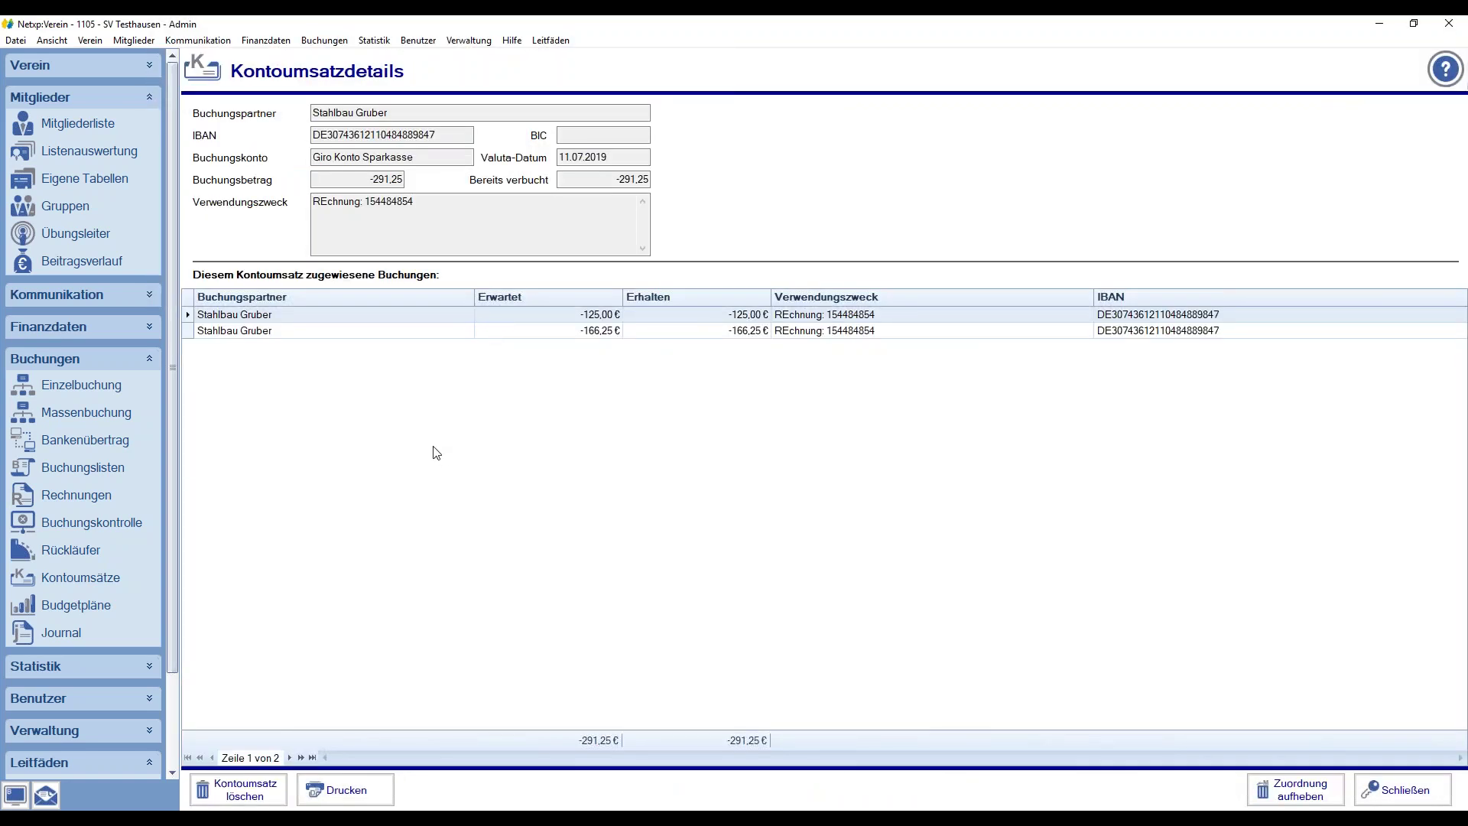
{"action": "left_click", "coordinate": [422, 315]}
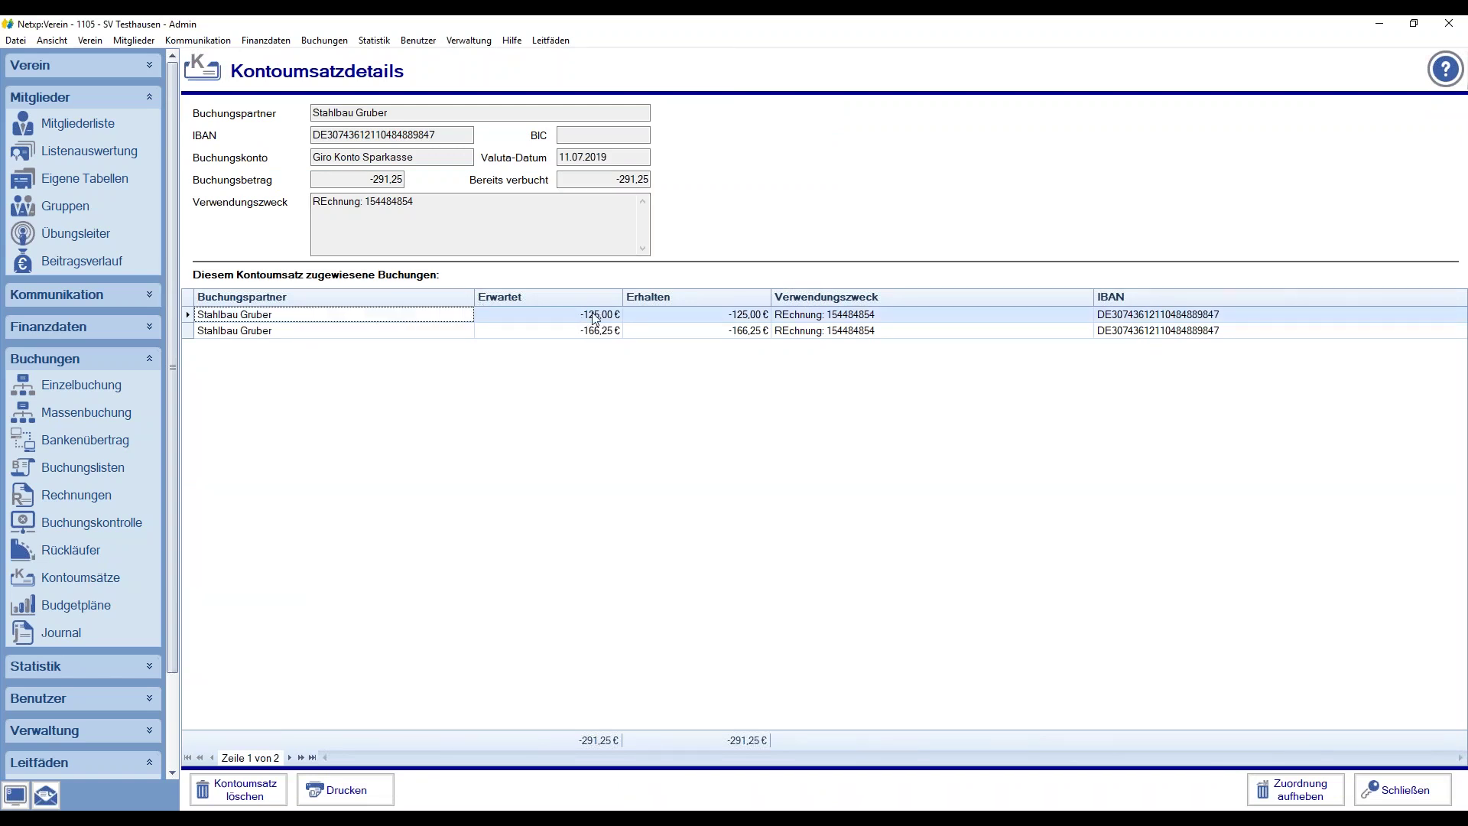
{"action": "left_click", "coordinate": [279, 329]}
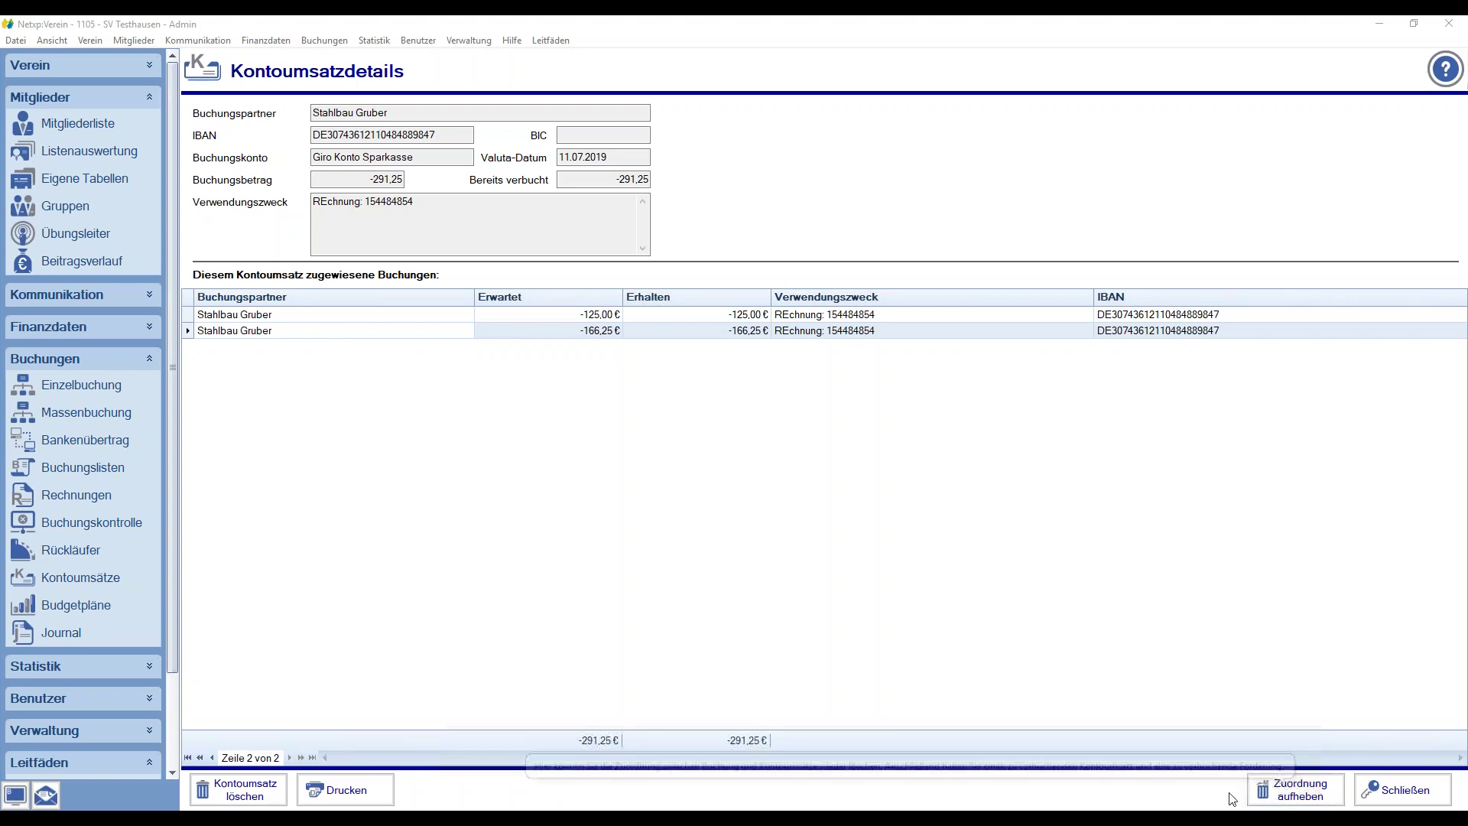
{"action": "left_click", "coordinate": [1262, 795]}
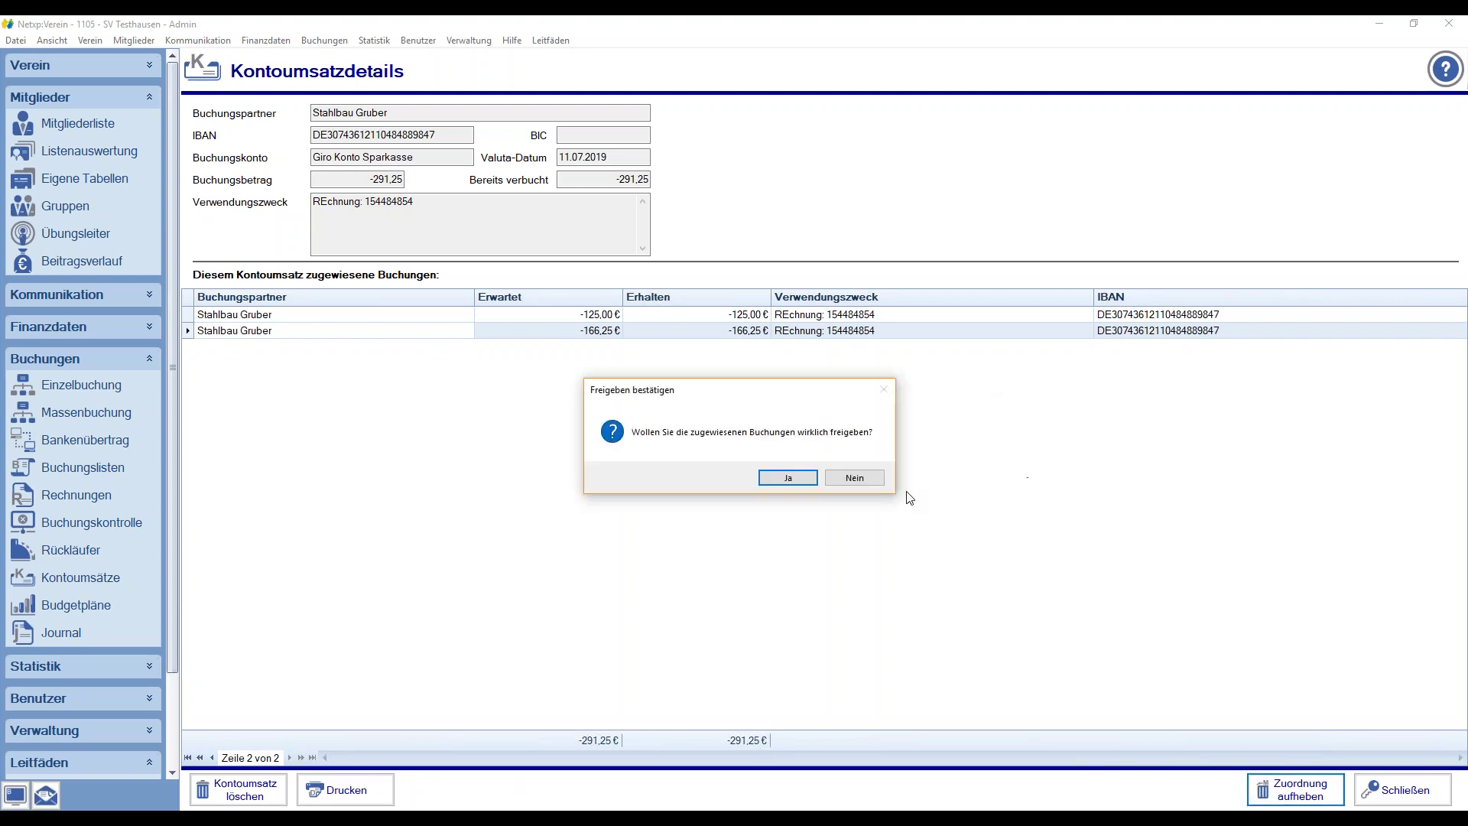
{"action": "left_click", "coordinate": [779, 480]}
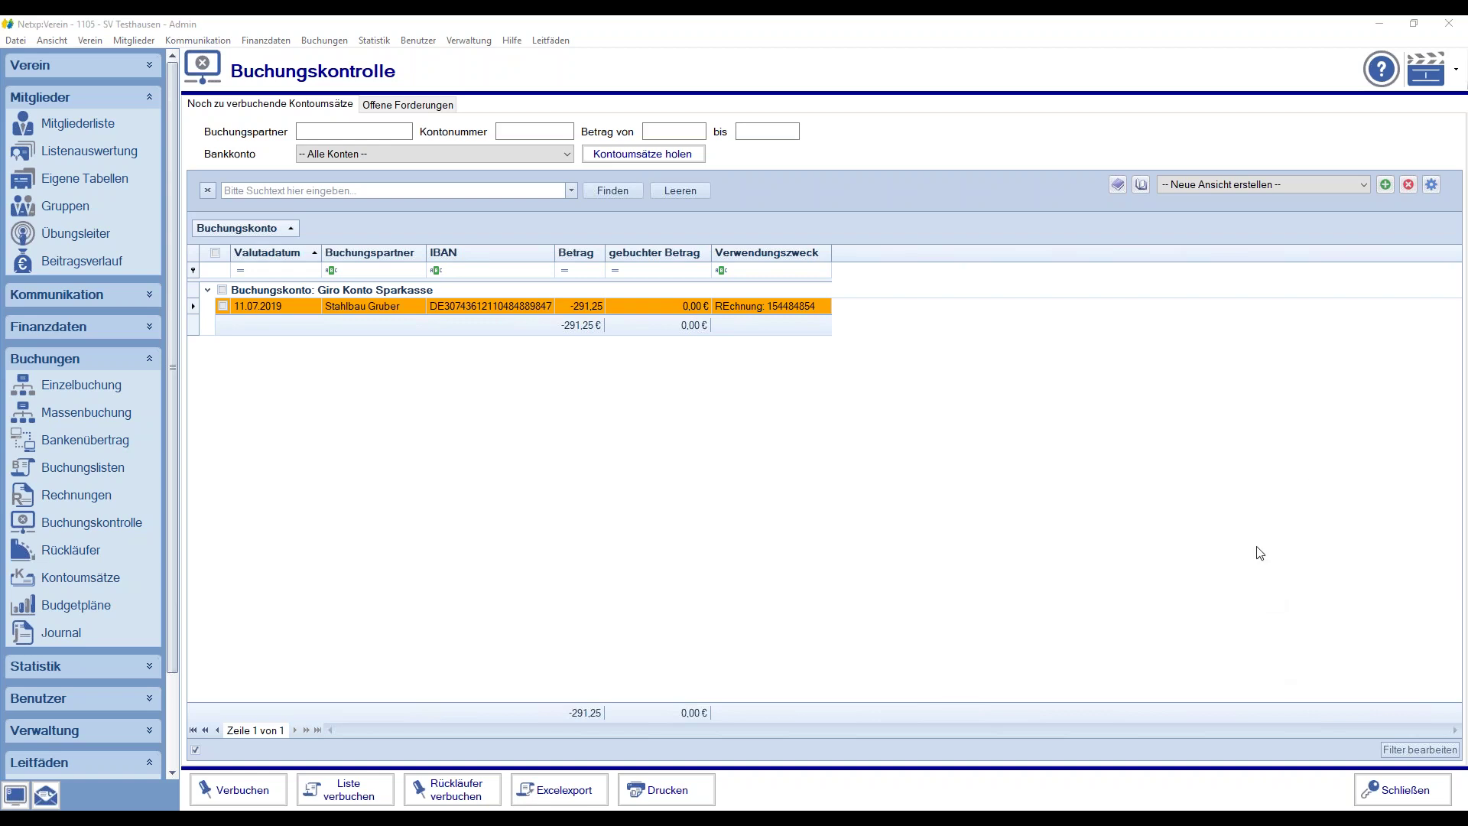
- Check the released claims in Buchungskontrolle, open the Stahlbau Gruber transaction for posting against open claims and display all open claims
{"action": "left_click", "coordinate": [377, 105]}
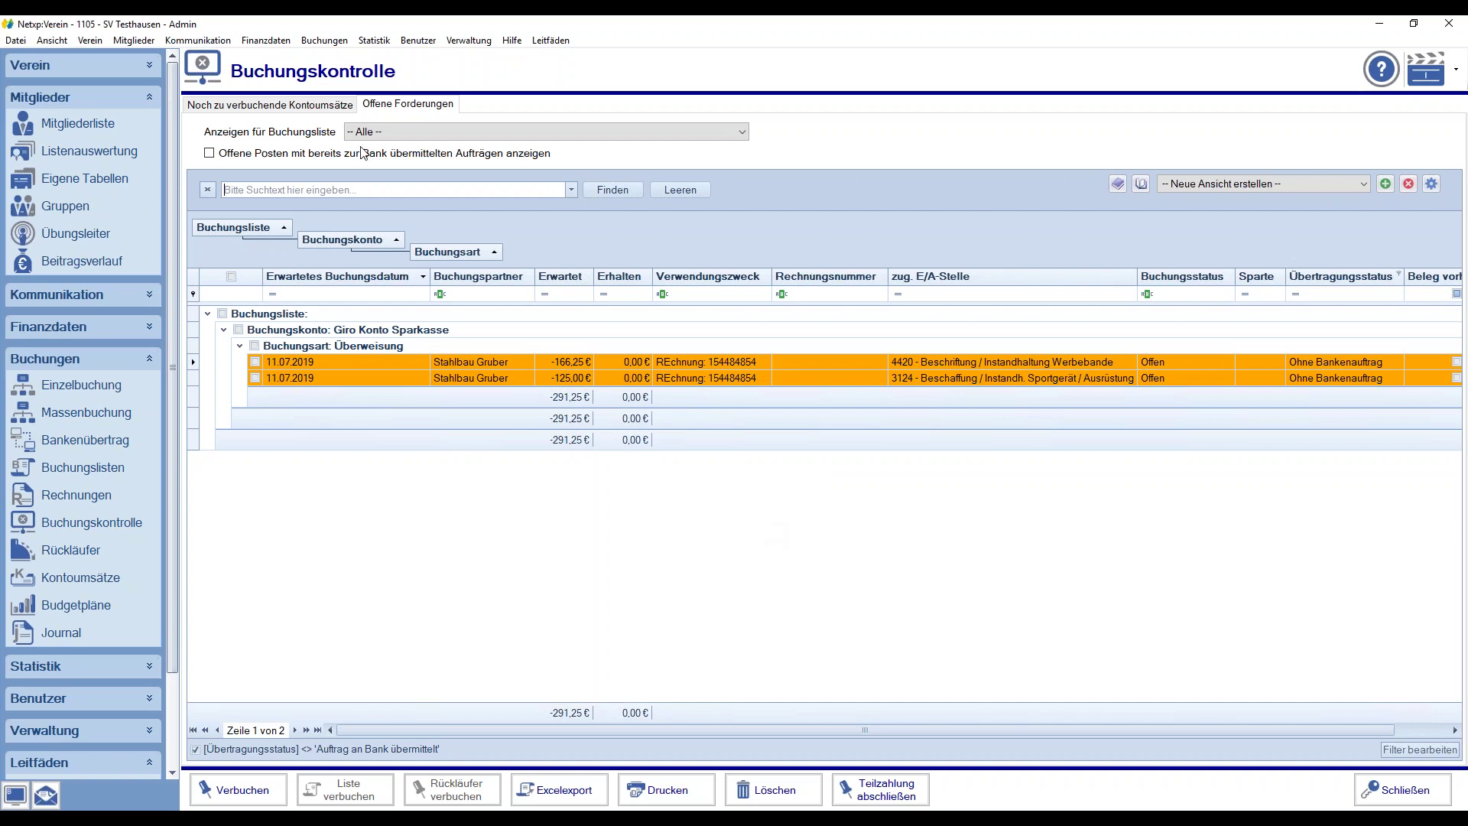
{"action": "left_click", "coordinate": [236, 105]}
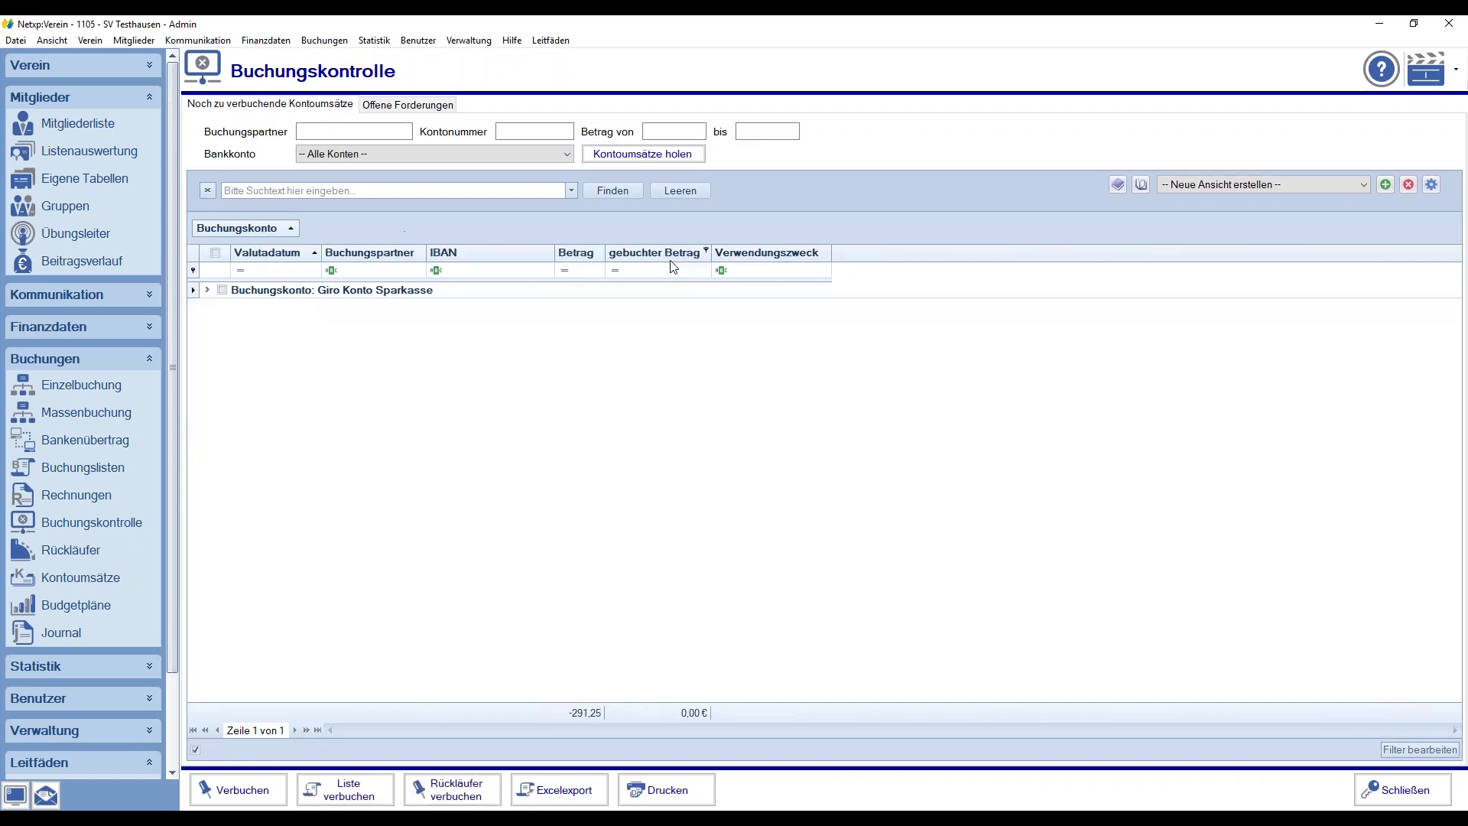
{"action": "left_click", "coordinate": [221, 295]}
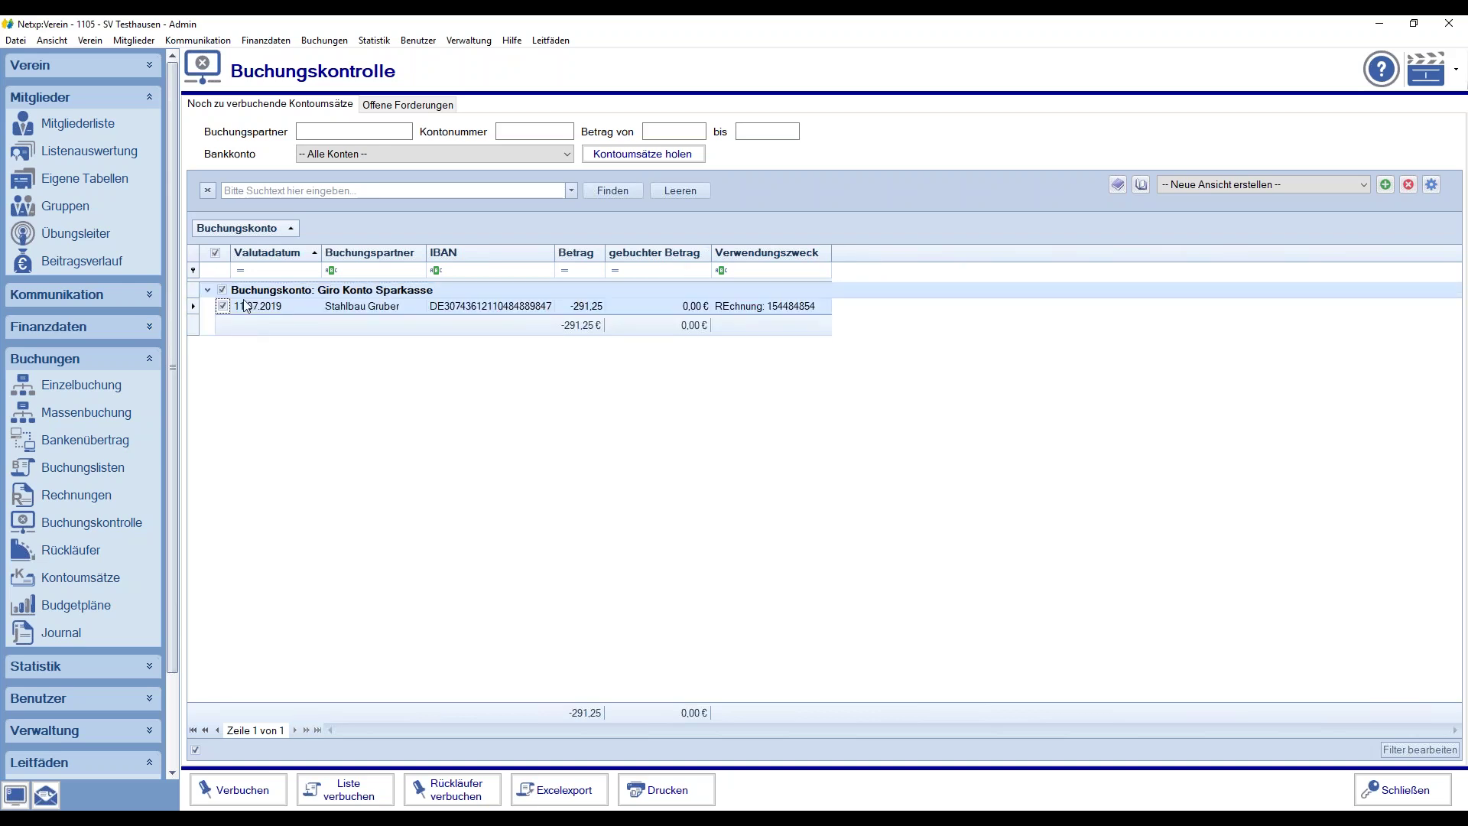
{"action": "left_click", "coordinate": [260, 790]}
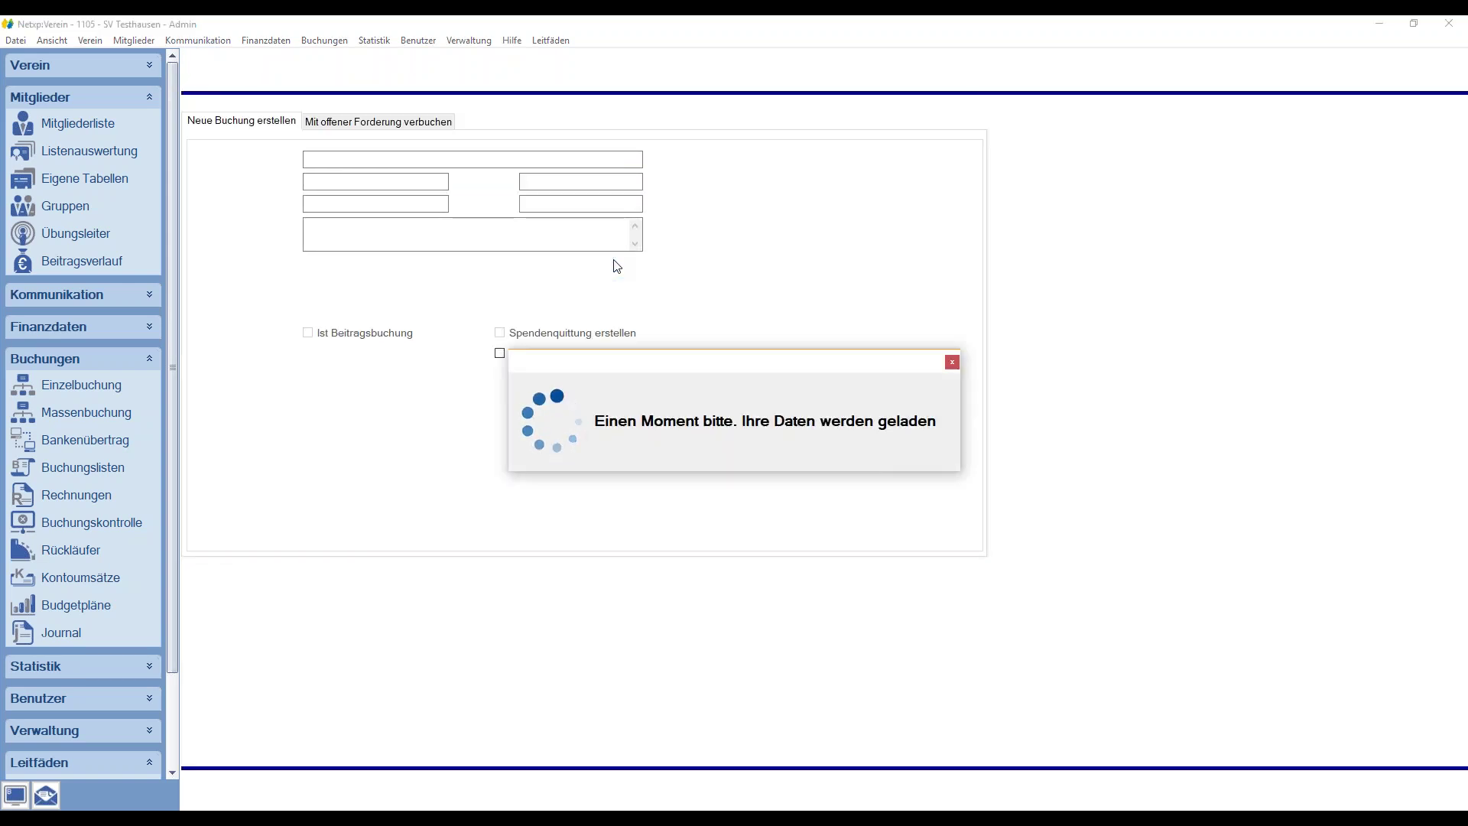
{"action": "left_click", "coordinate": [354, 122]}
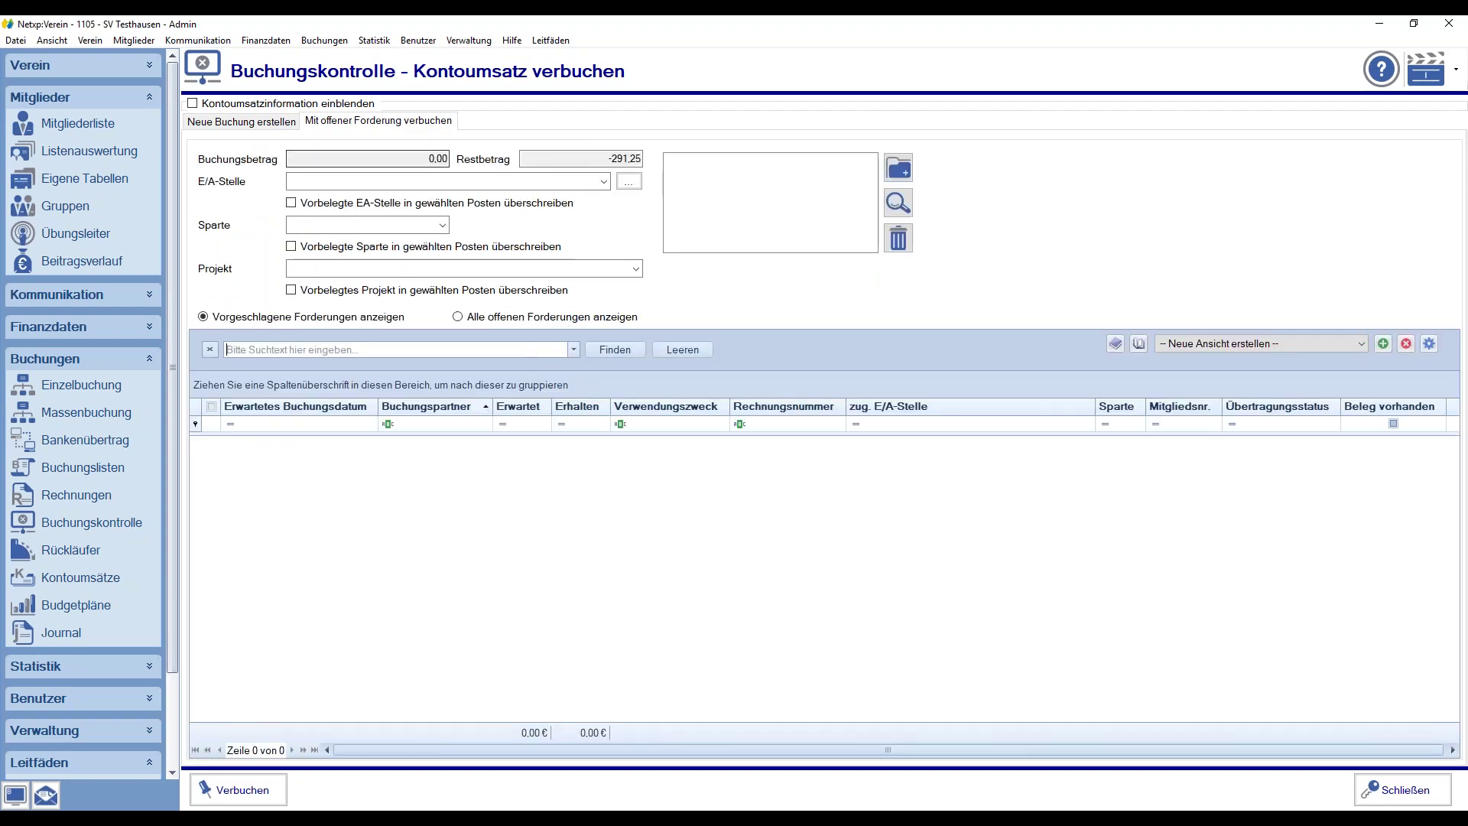
{"action": "left_click", "coordinate": [496, 318]}
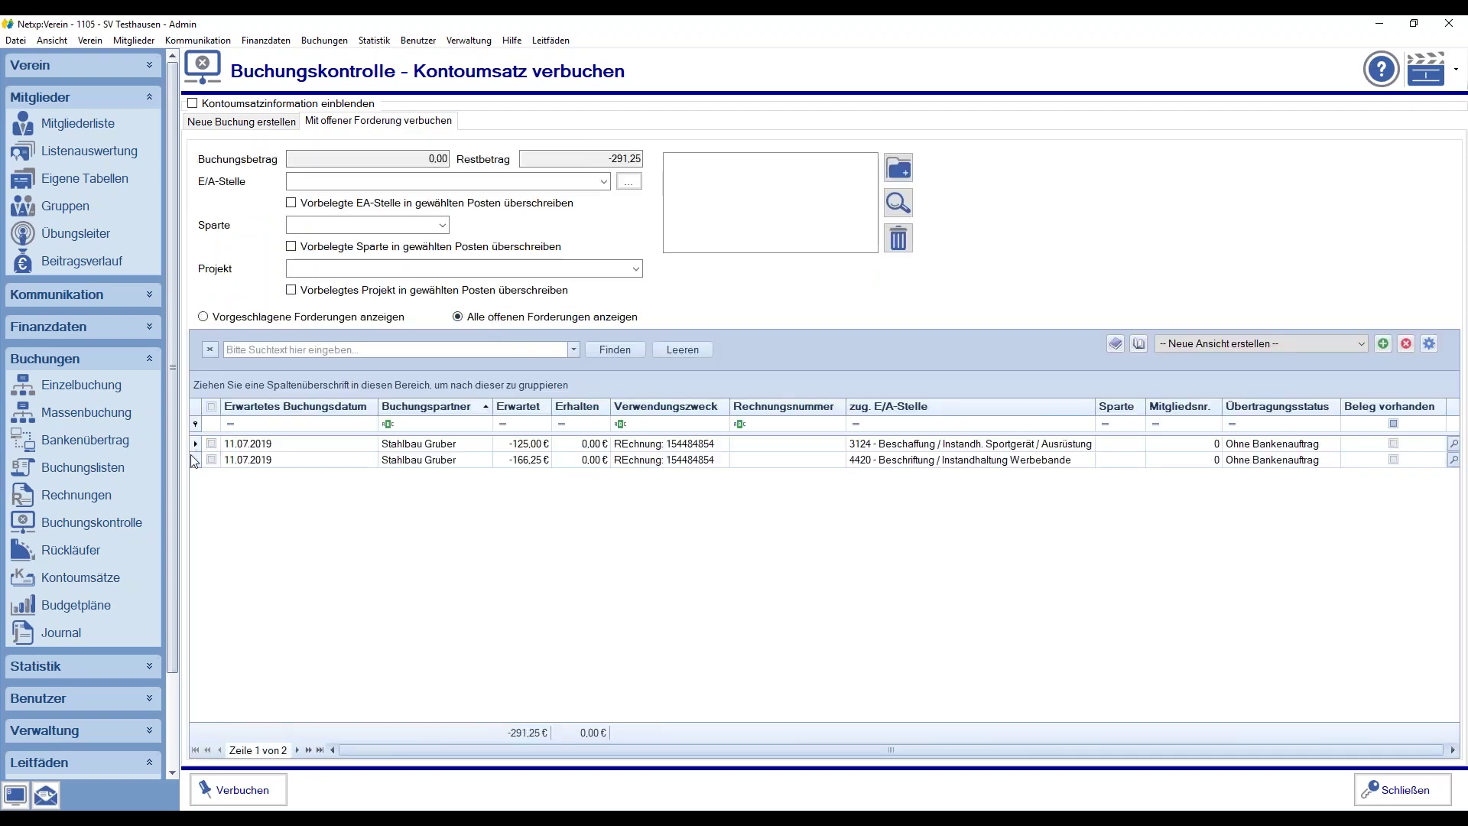
- Select both Stahlbau Gruber claims, -125,00 € and -166,25 €, and post the transaction against them
{"action": "left_click", "coordinate": [212, 444]}
{"action": "left_click", "coordinate": [212, 460]}
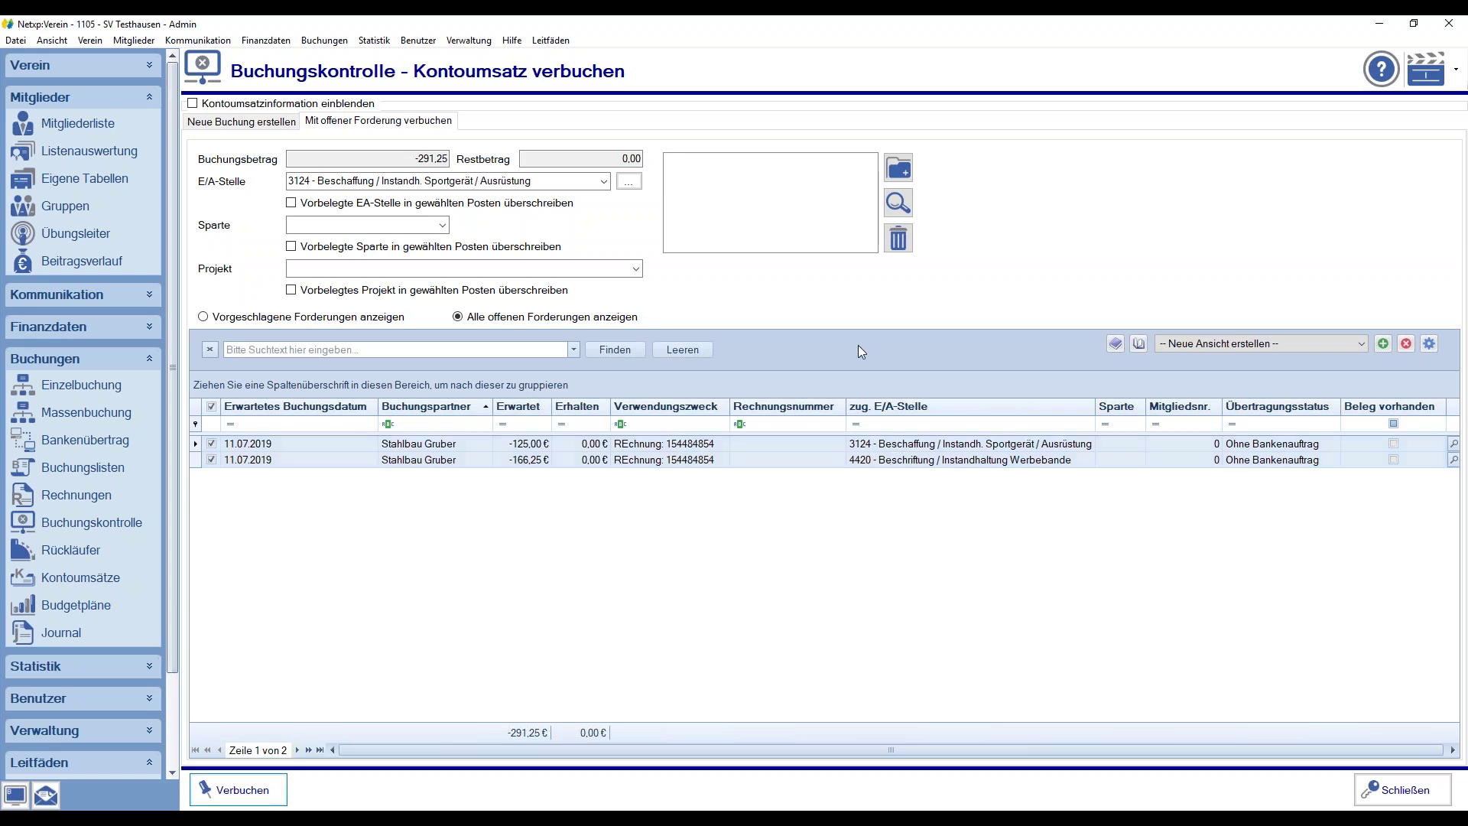
{"action": "left_click", "coordinate": [658, 510]}
{"action": "left_click", "coordinate": [853, 451]}
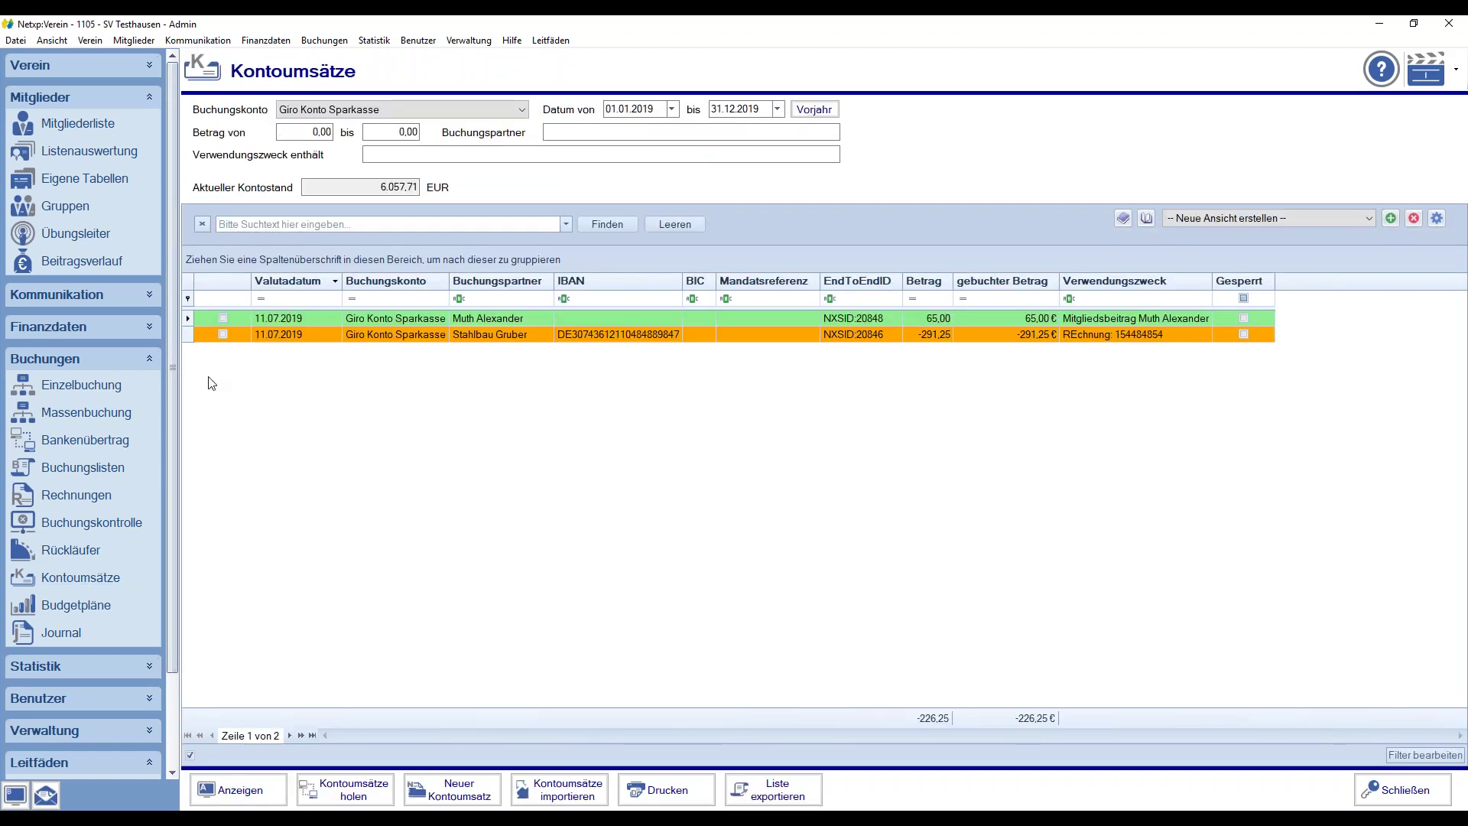
- Open the 65,00 € Mitgliedsbeitrag transaction from Kontoumsätze and release the assignment of its bookings
{"action": "double_click", "coordinate": [526, 318]}
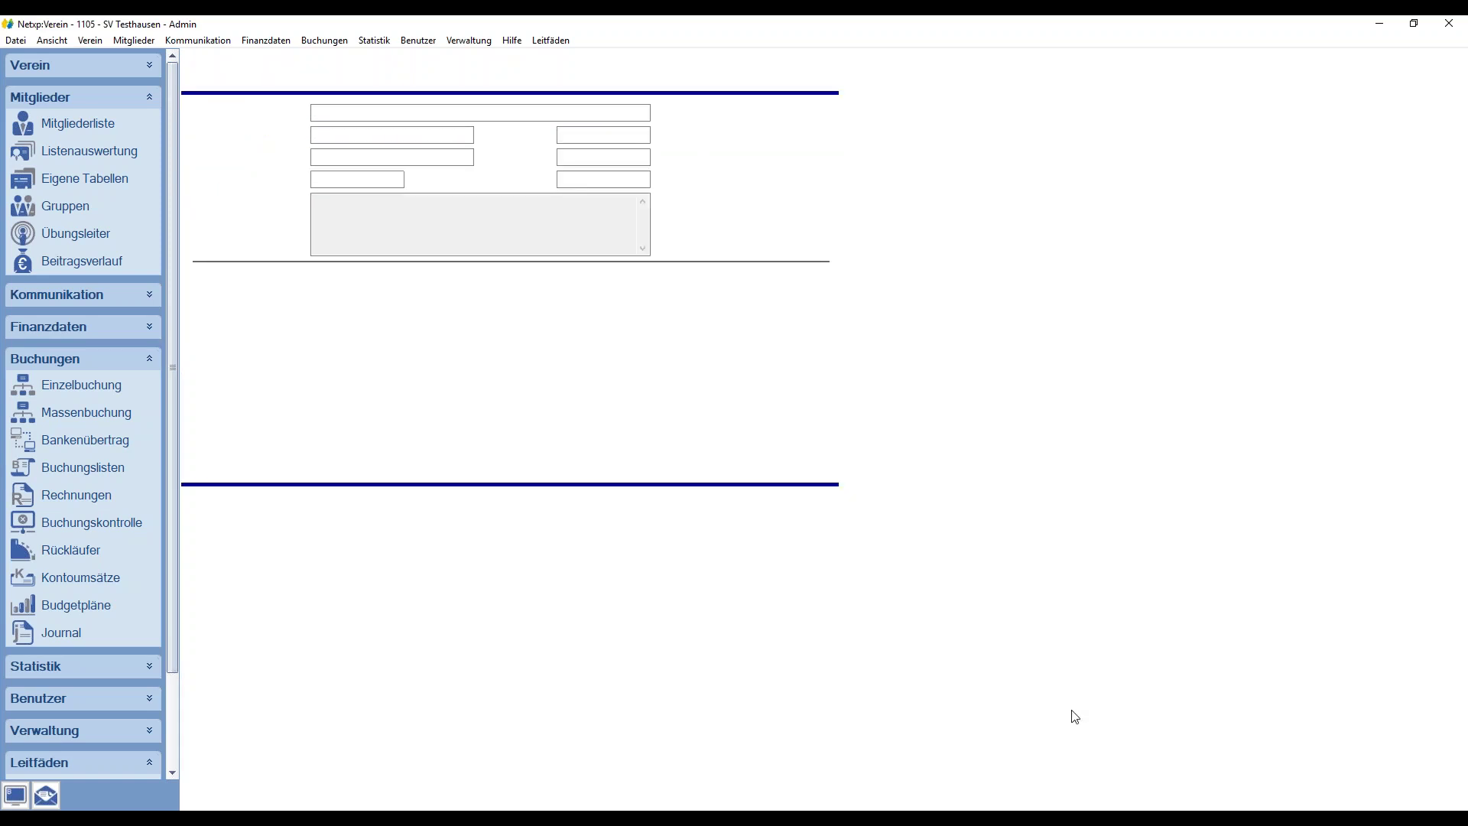
{"action": "left_click", "coordinate": [1295, 789]}
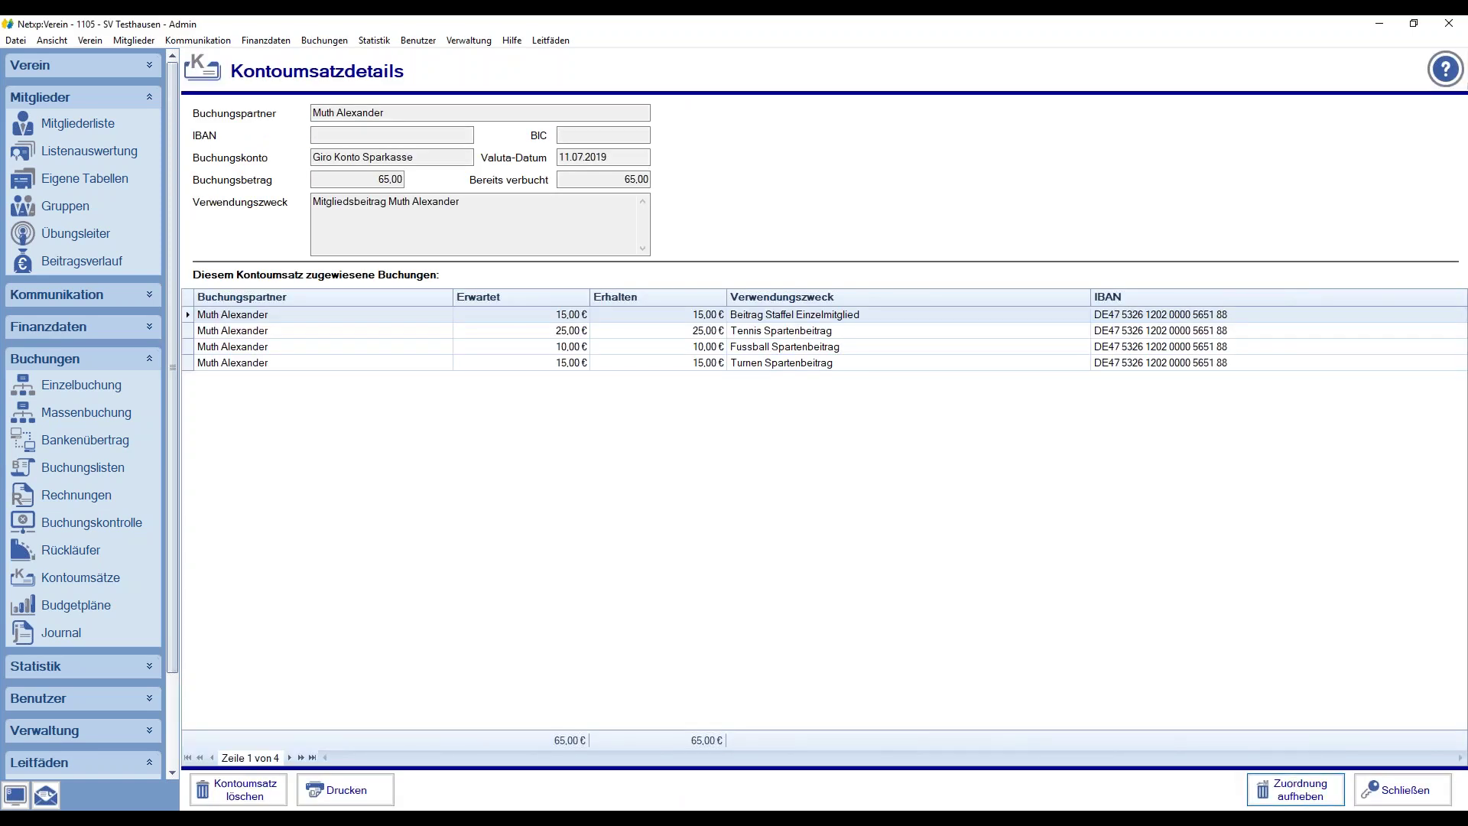
{"action": "left_click", "coordinate": [781, 478]}
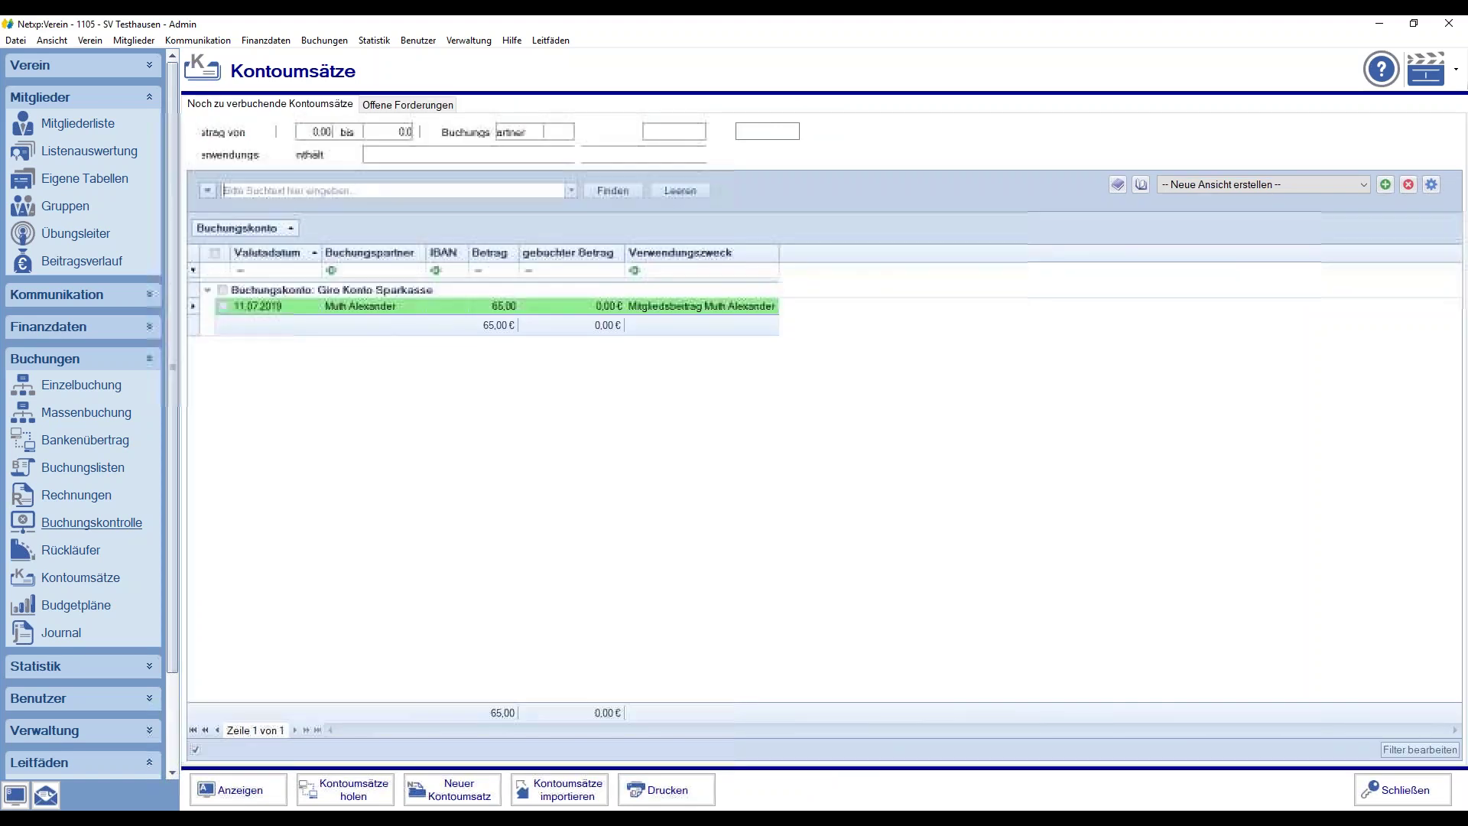
- Check the released 65,00 € transaction and its open claims in Buchungskontrolle
{"action": "left_click", "coordinate": [506, 307]}
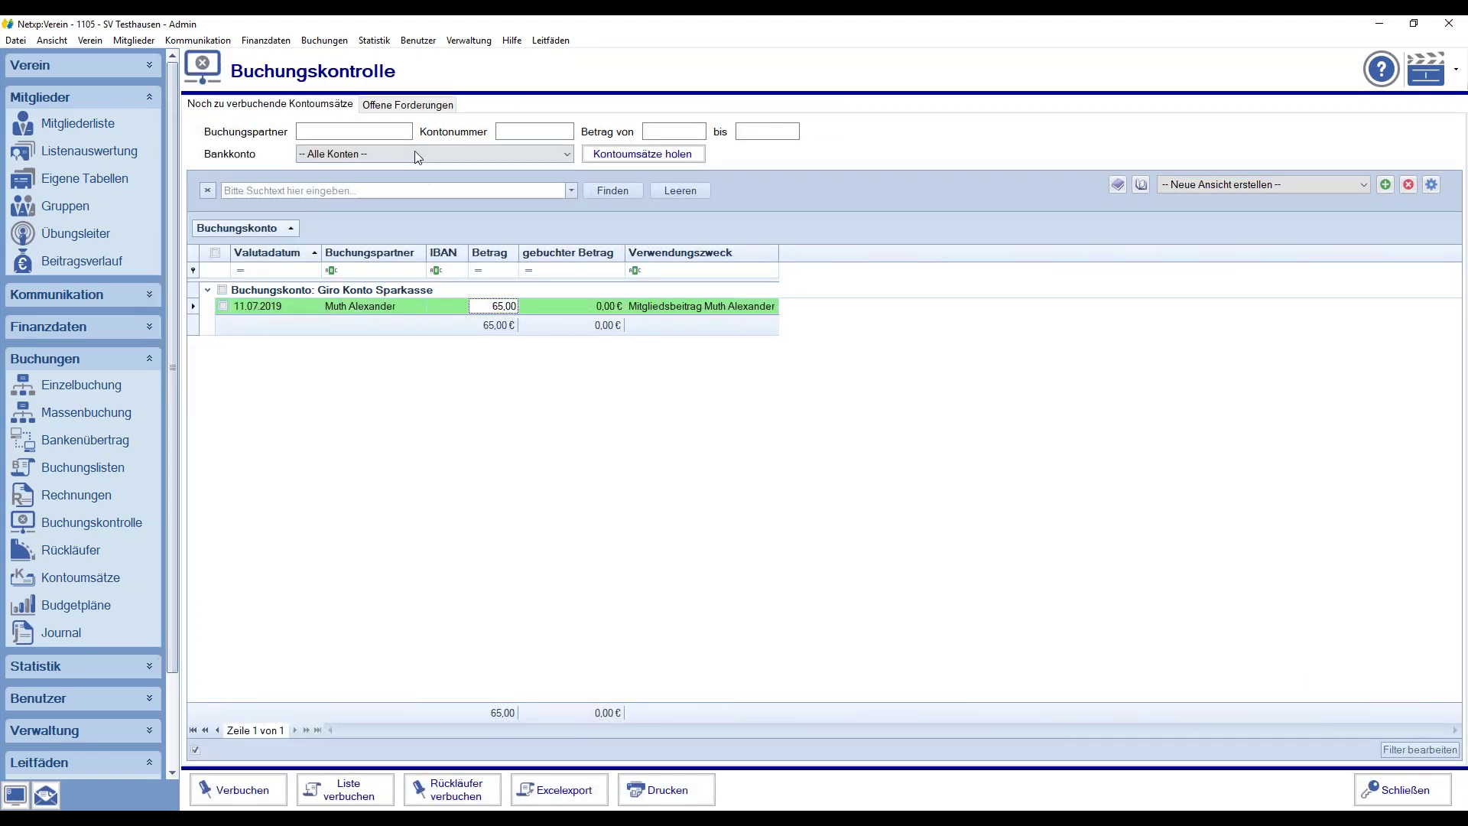
{"action": "left_click", "coordinate": [416, 108]}
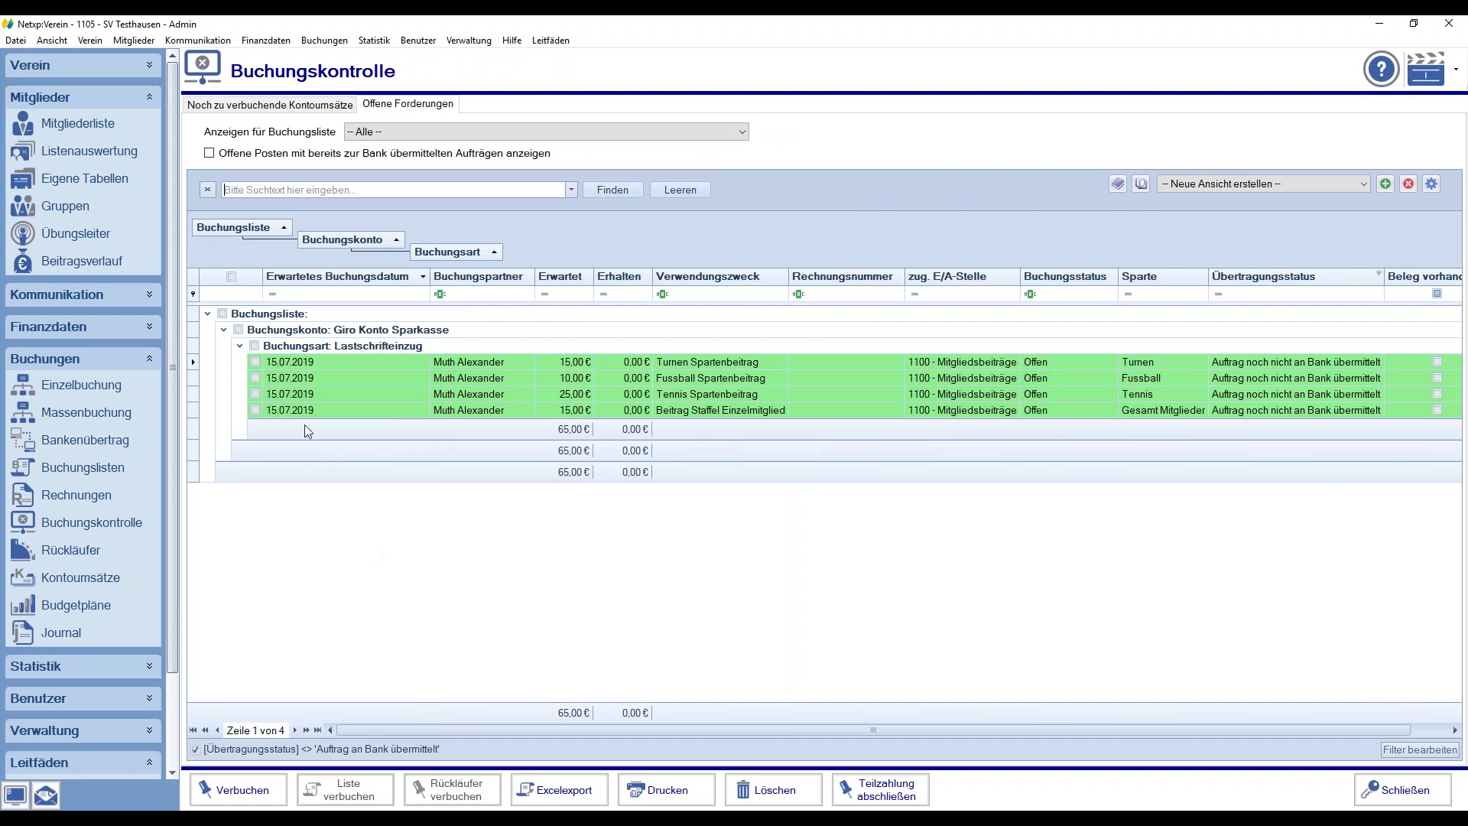
{"action": "left_click", "coordinate": [280, 104]}
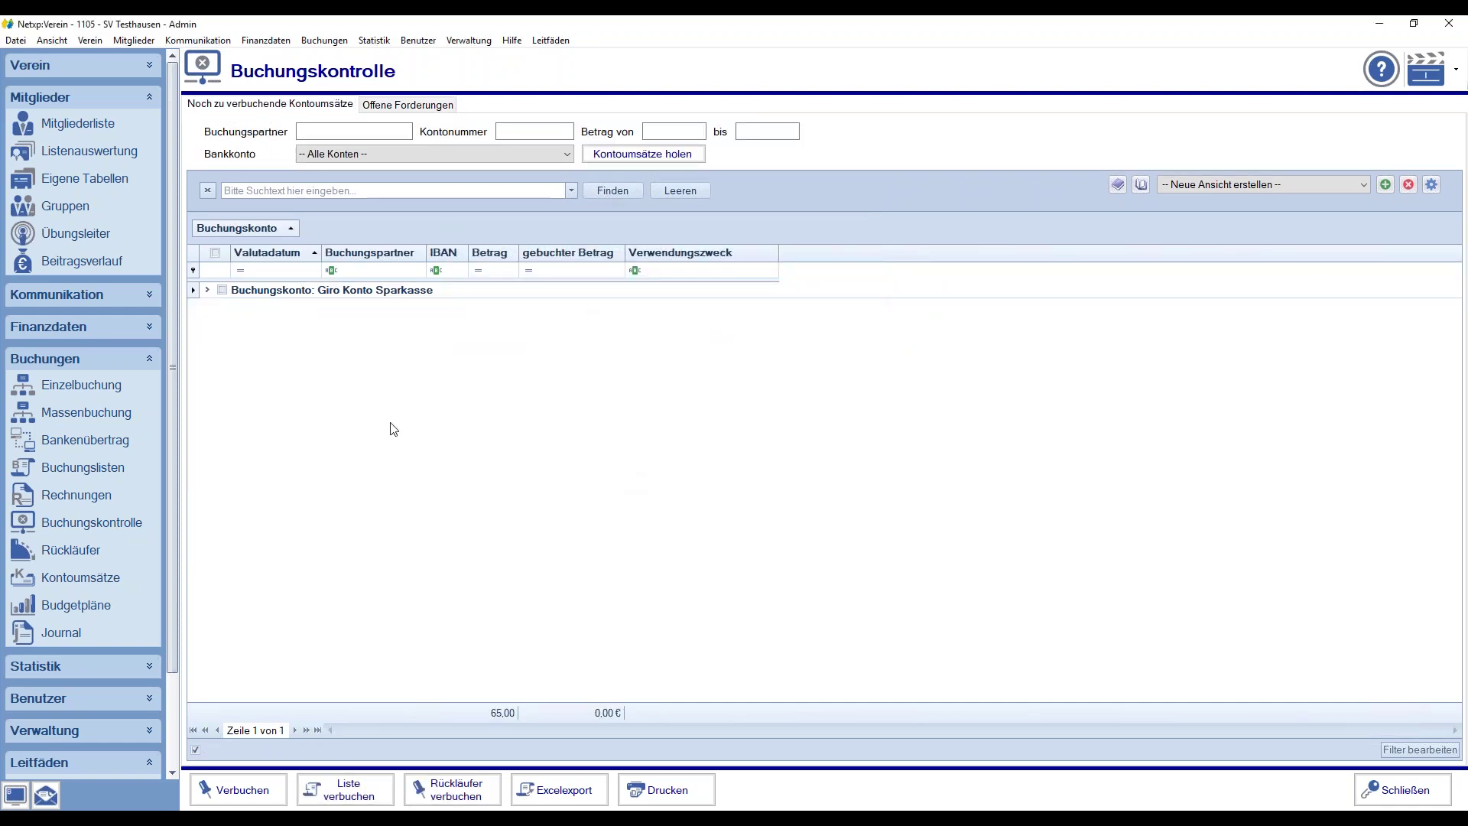
- Select the 65,00 € Mitgliedsbeitrag transaction under Giro Konto Sparkasse and open it for posting against open claims
{"action": "left_click", "coordinate": [208, 291]}
{"action": "left_click", "coordinate": [224, 306]}
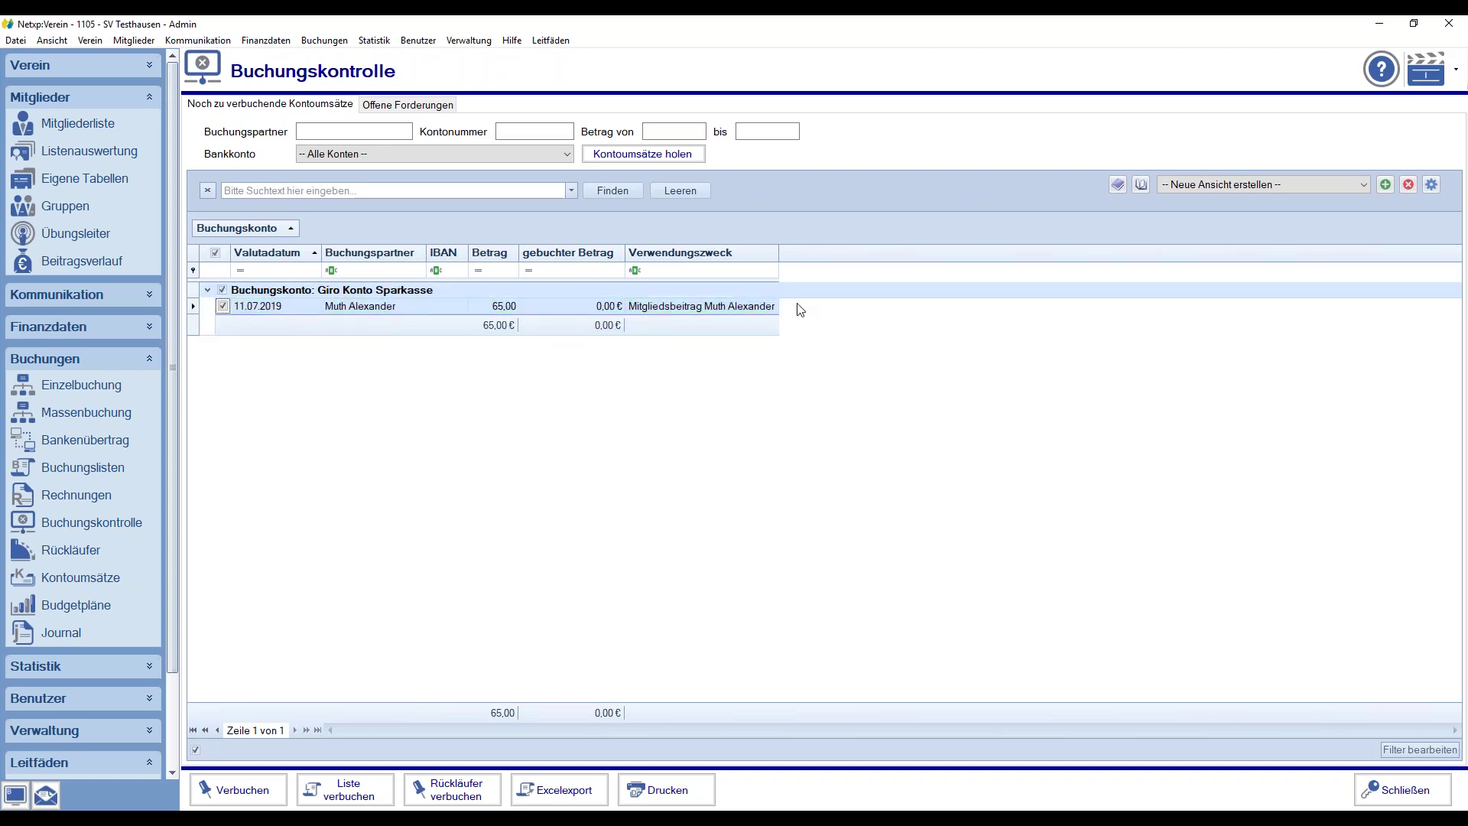
{"action": "left_click", "coordinate": [264, 792]}
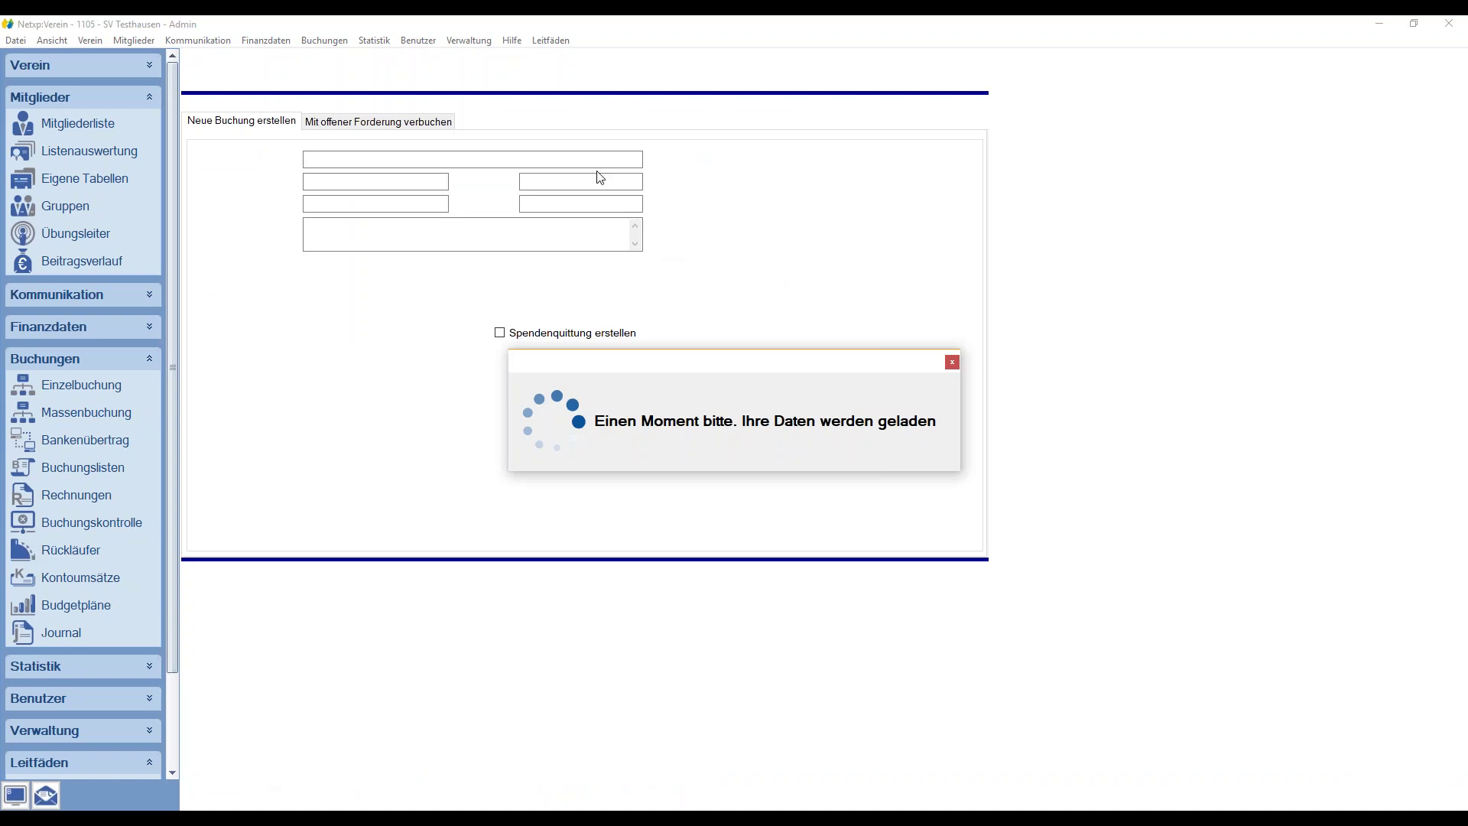
{"action": "left_click", "coordinate": [333, 124]}
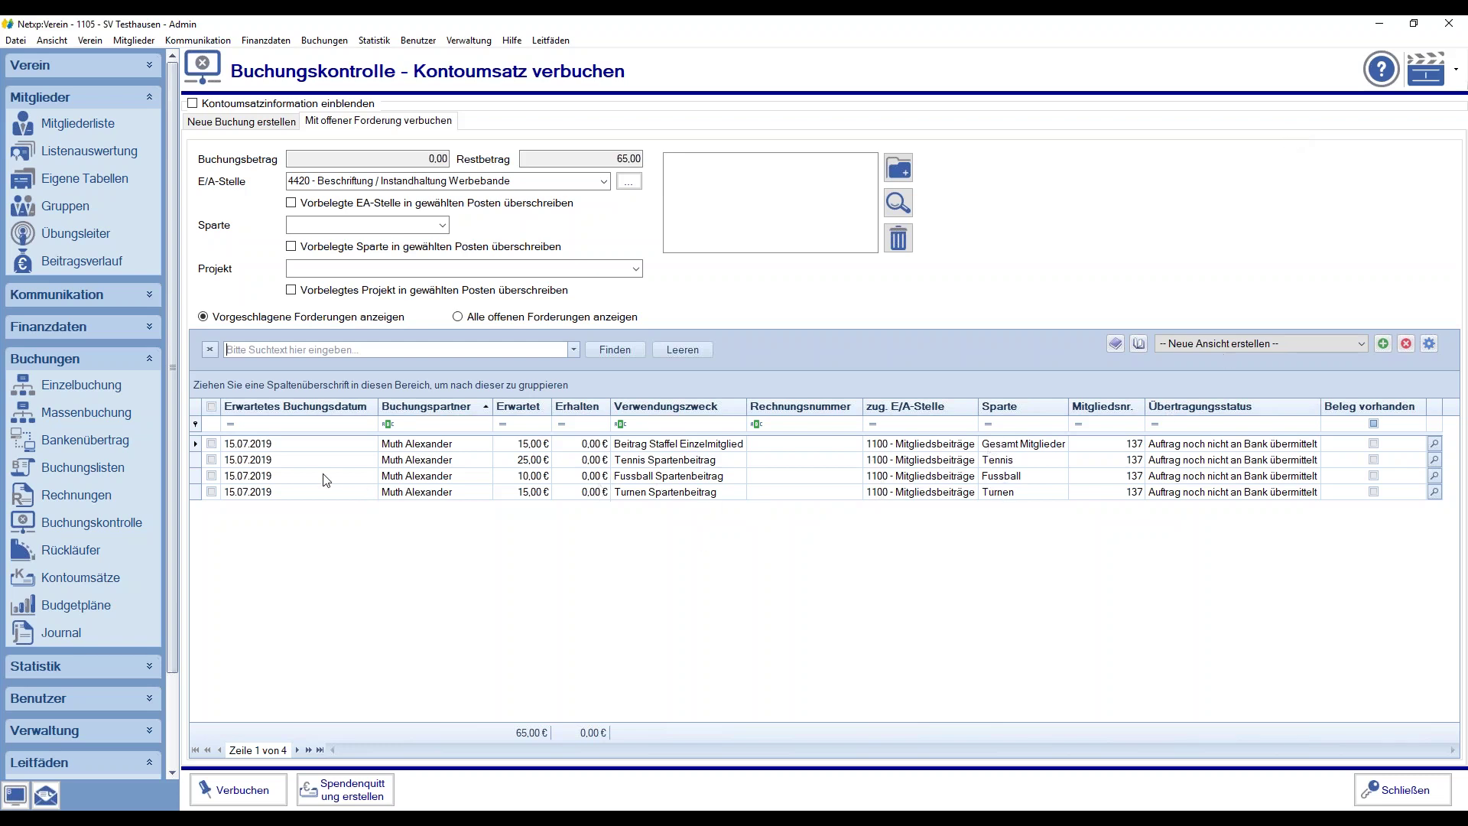
- Select all four suggested membership fee claims and post the transaction against them, accepting the proposed next booking number
{"action": "left_click", "coordinate": [195, 449]}
{"action": "left_click_drag", "start_coordinate": [194, 456], "coordinate": [193, 495]}
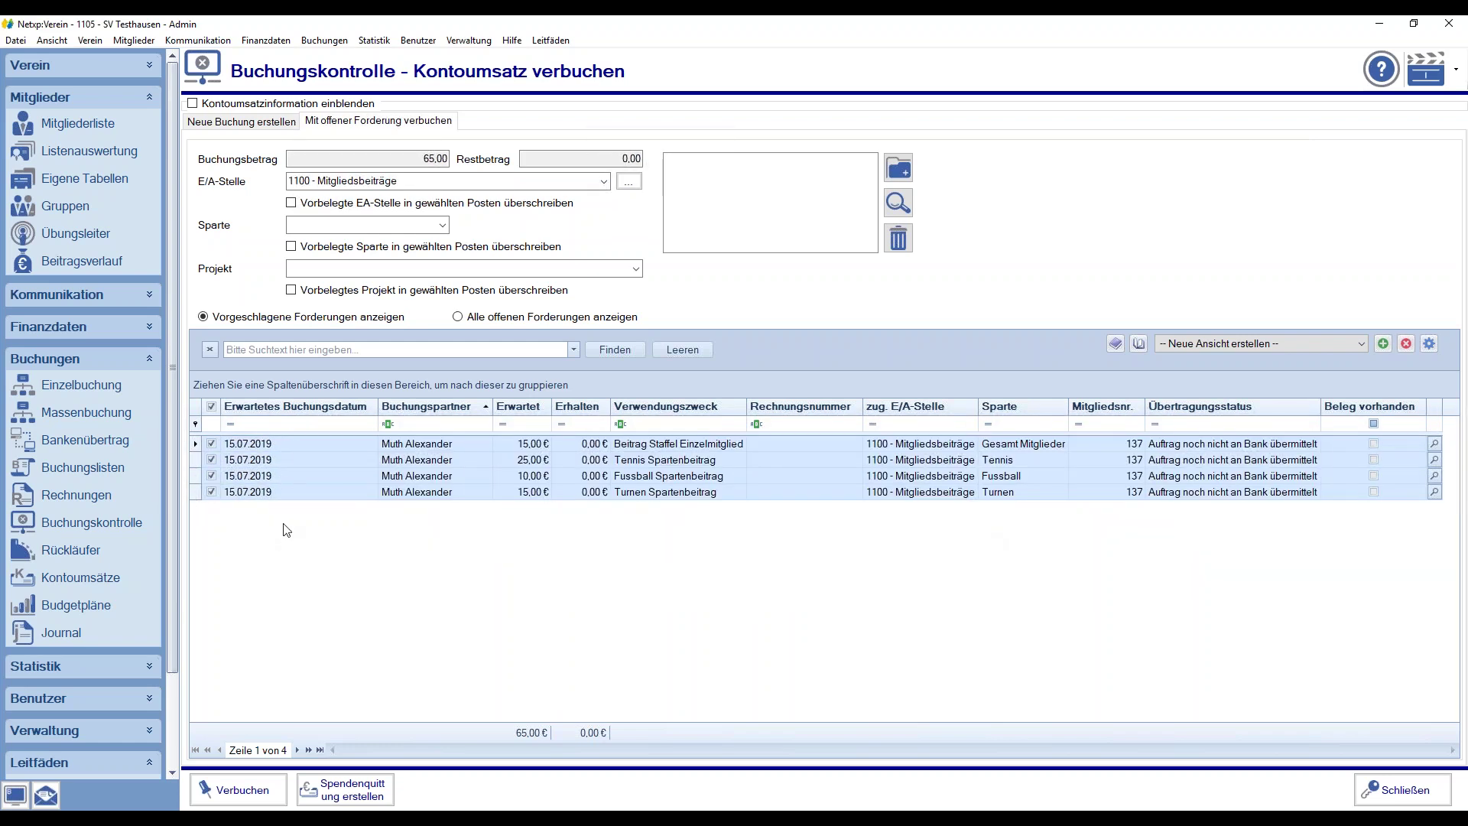
{"action": "left_click", "coordinate": [226, 792]}
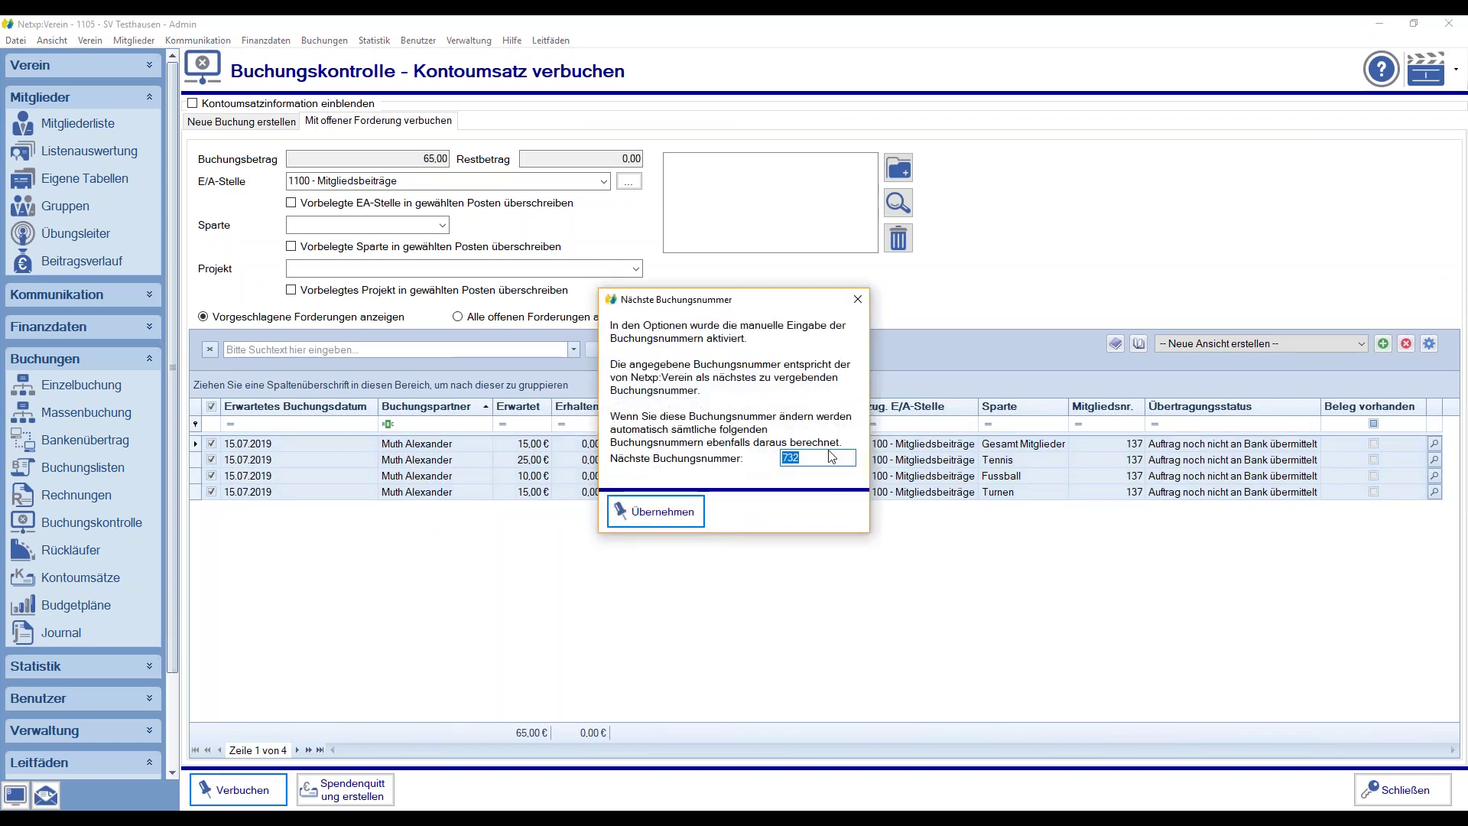
{"action": "left_click", "coordinate": [671, 514]}
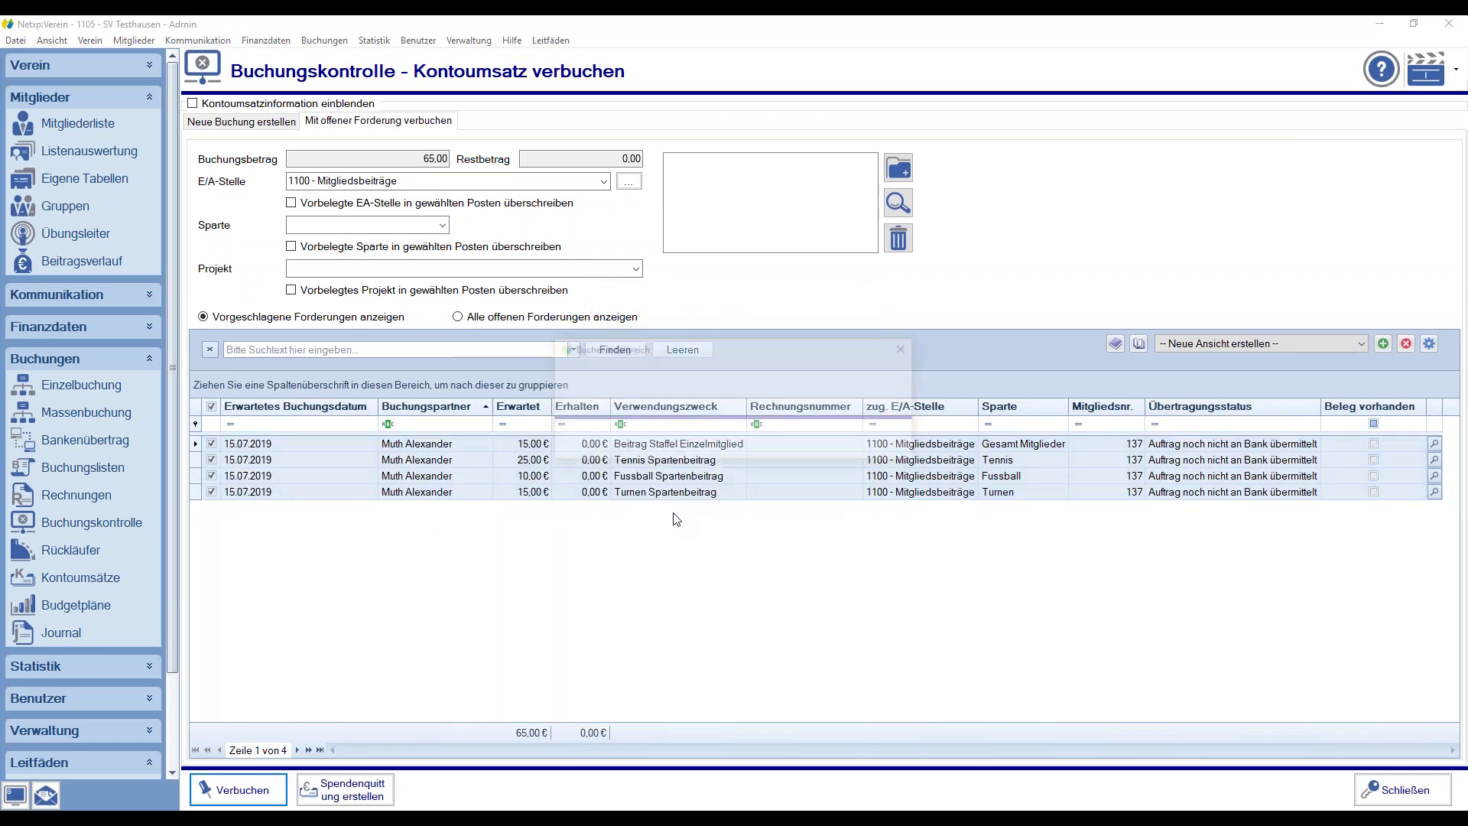
{"action": "left_click", "coordinate": [855, 442]}
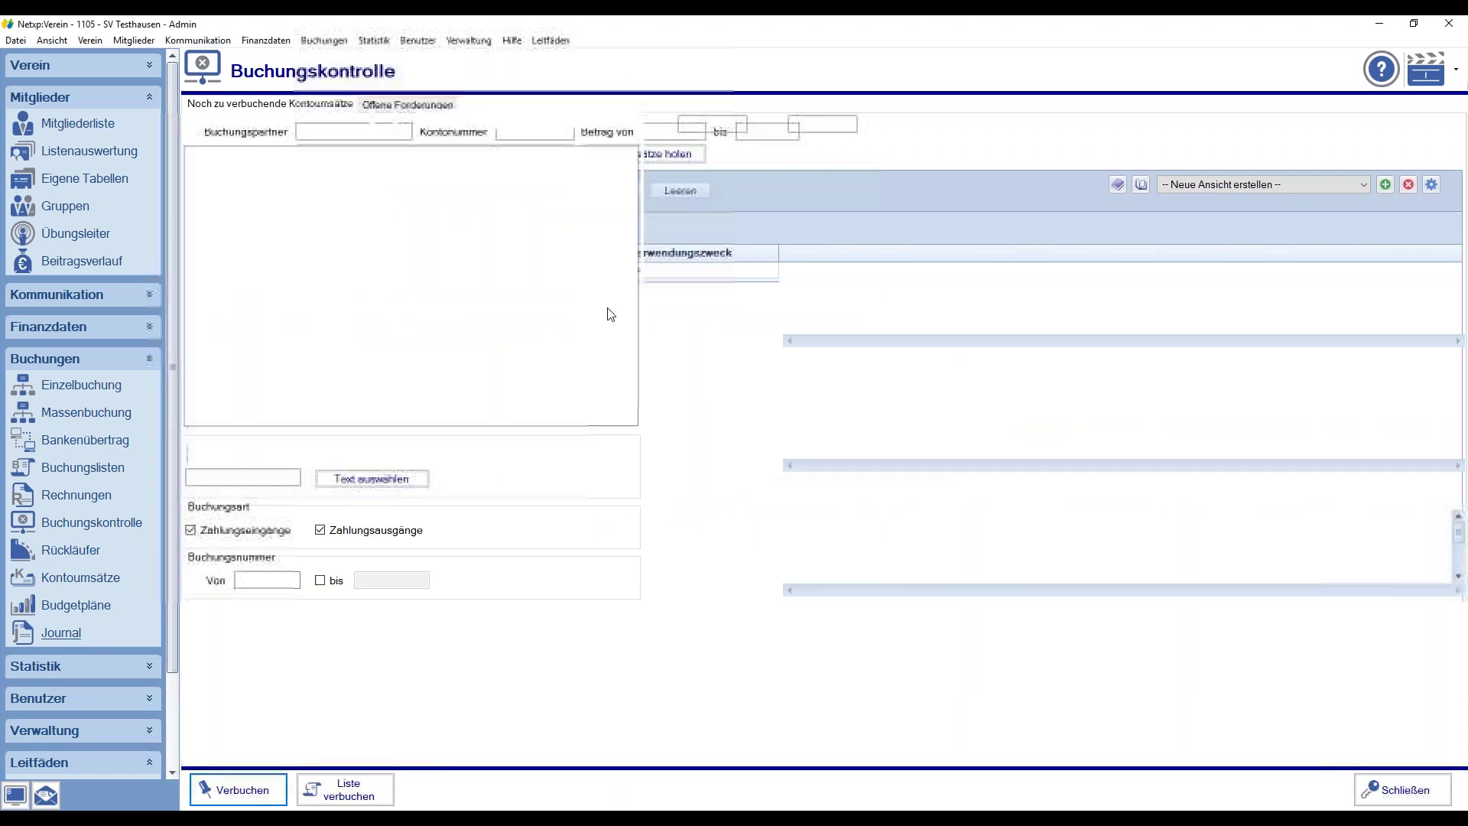
- Open the Journal and display the bookings for incoming and outgoing payments
{"action": "left_click", "coordinate": [236, 783]}
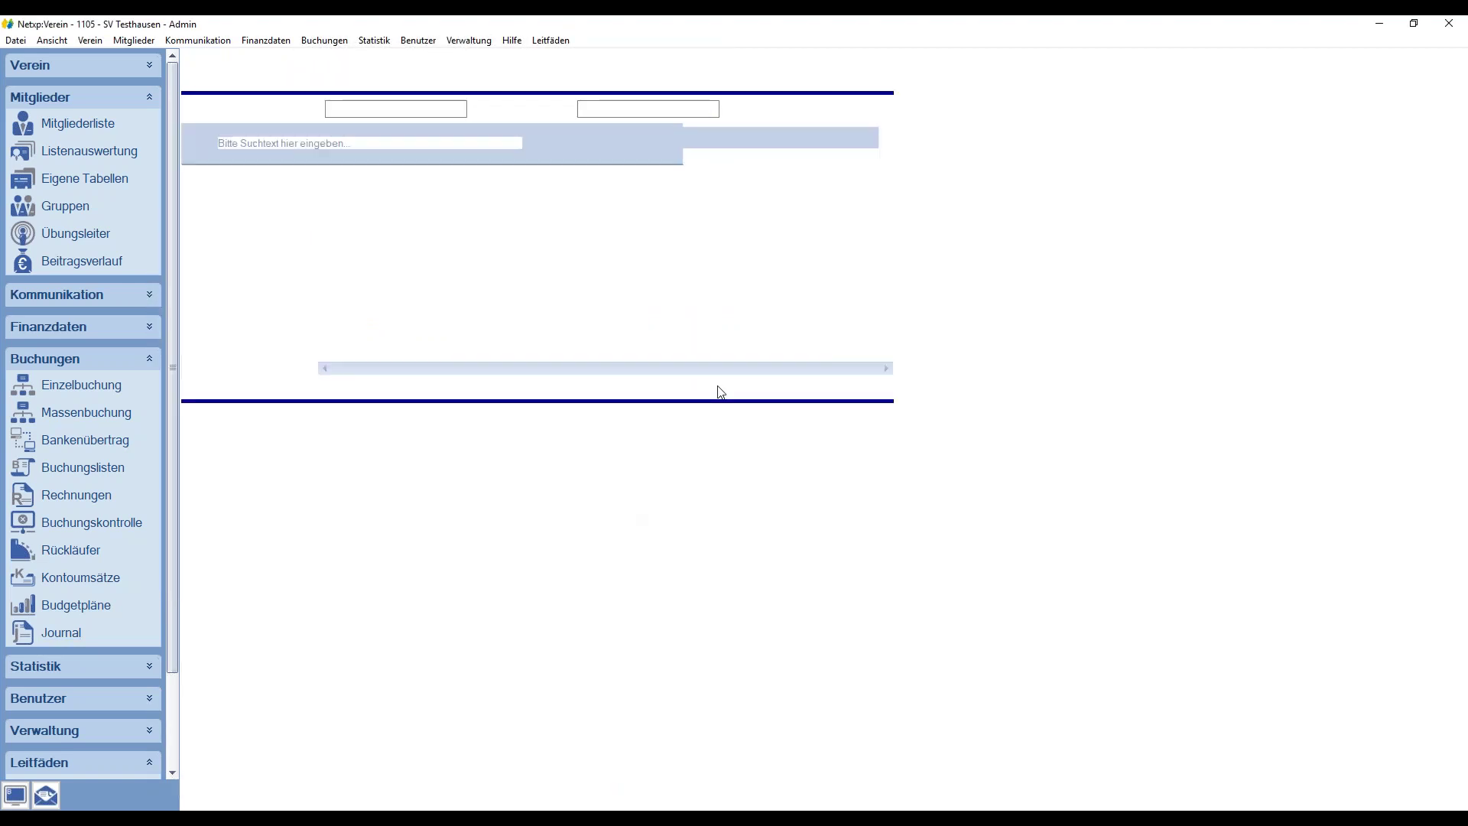